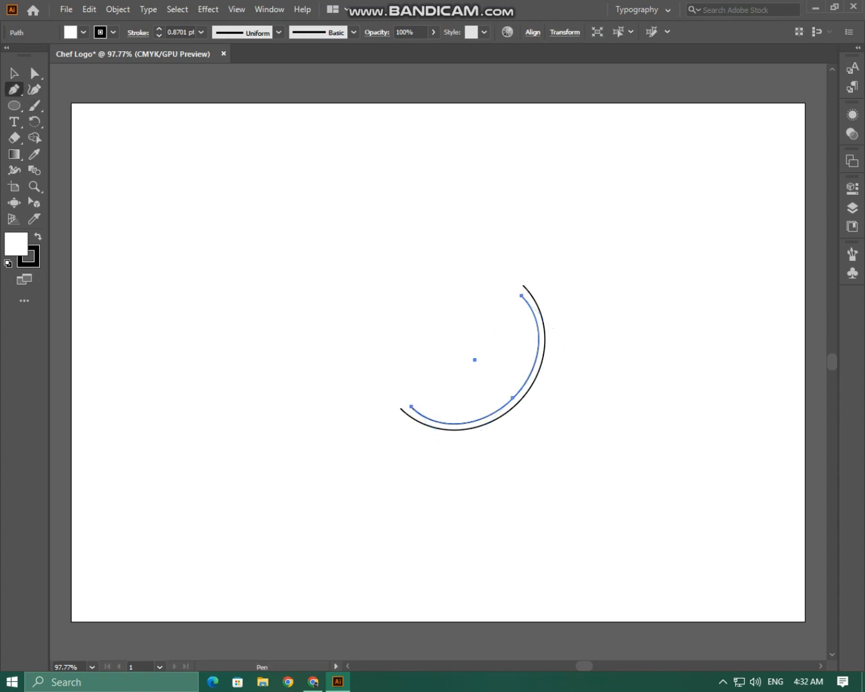
Close the inner arc into a crescent with the Pen tool, bending the closing edge inward toward the arc.
{"action": "left_click", "coordinate": [522, 296]}
{"action": "left_click", "coordinate": [411, 407]}
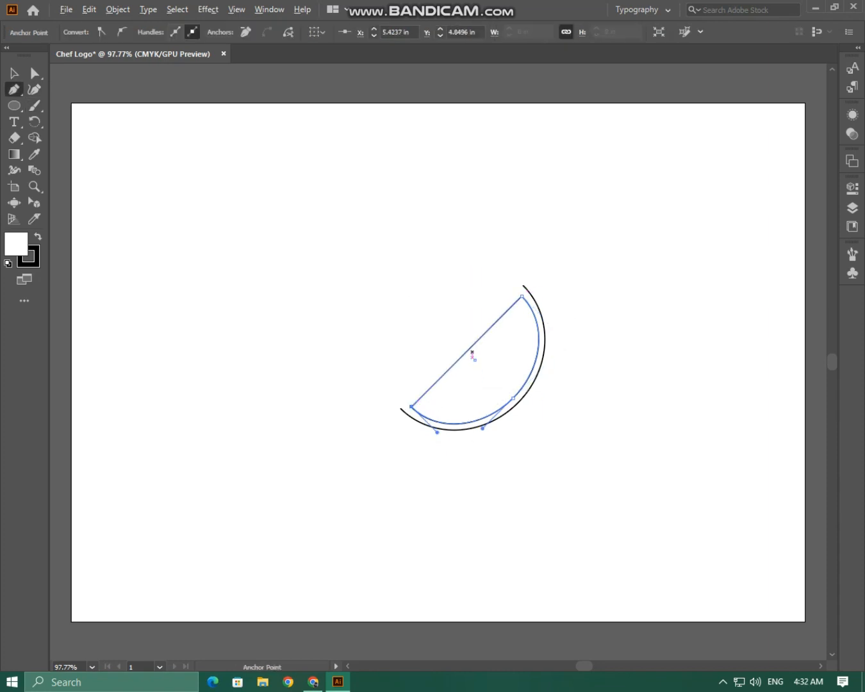
{"action": "left_click_drag", "start_coordinate": [471, 349], "coordinate": [489, 364]}
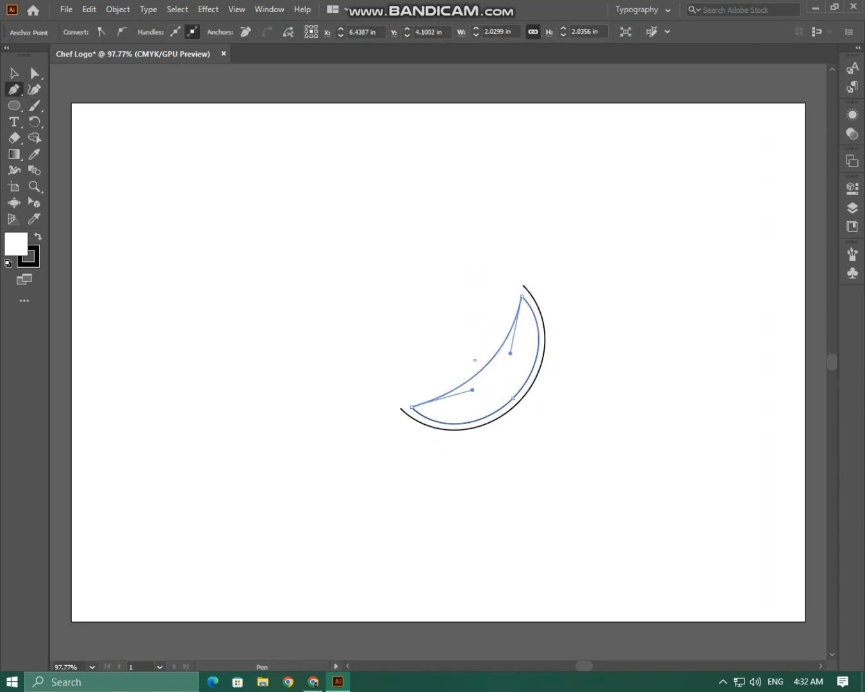
{"action": "key", "text": "v"}
{"action": "key", "text": "ctrl+shift+a"}
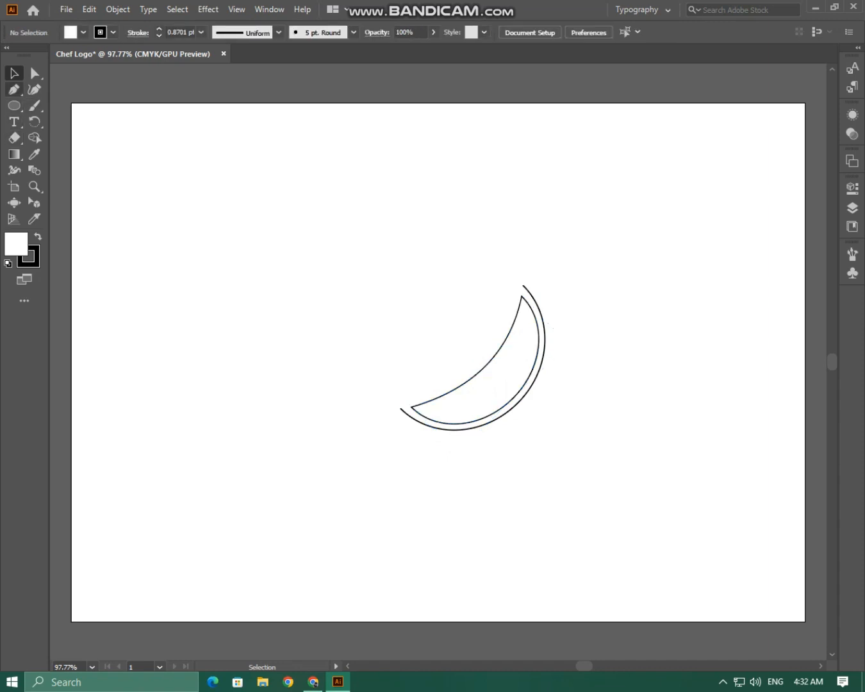
{"action": "left_click", "coordinate": [550, 319]}
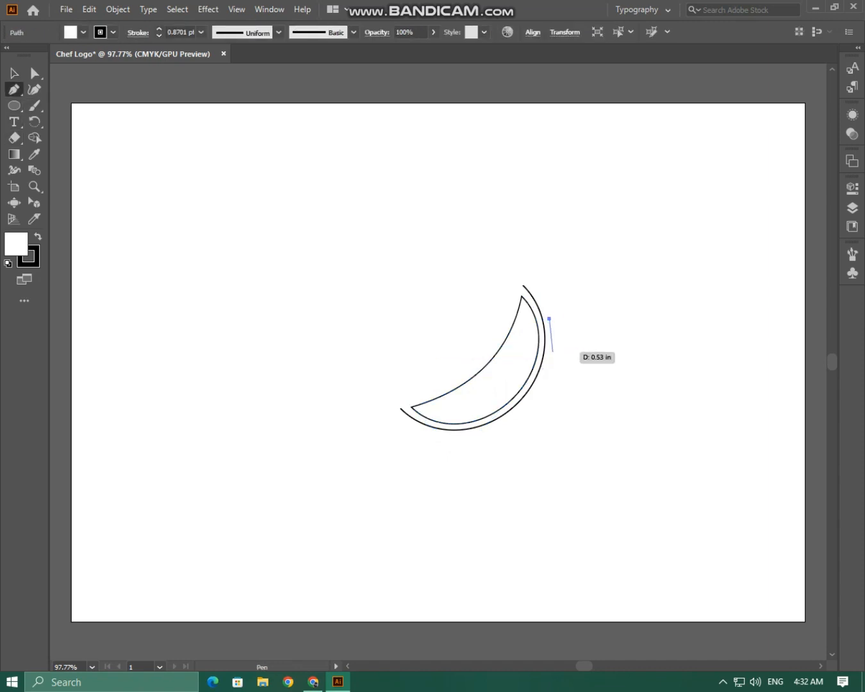
{"action": "key", "text": "ctrl+z"}
Add a "?" text in the empty area near the artboard's upper-left and expand its object and fill into shapes.
{"action": "left_click", "coordinate": [15, 121]}
{"action": "left_click", "coordinate": [172, 216]}
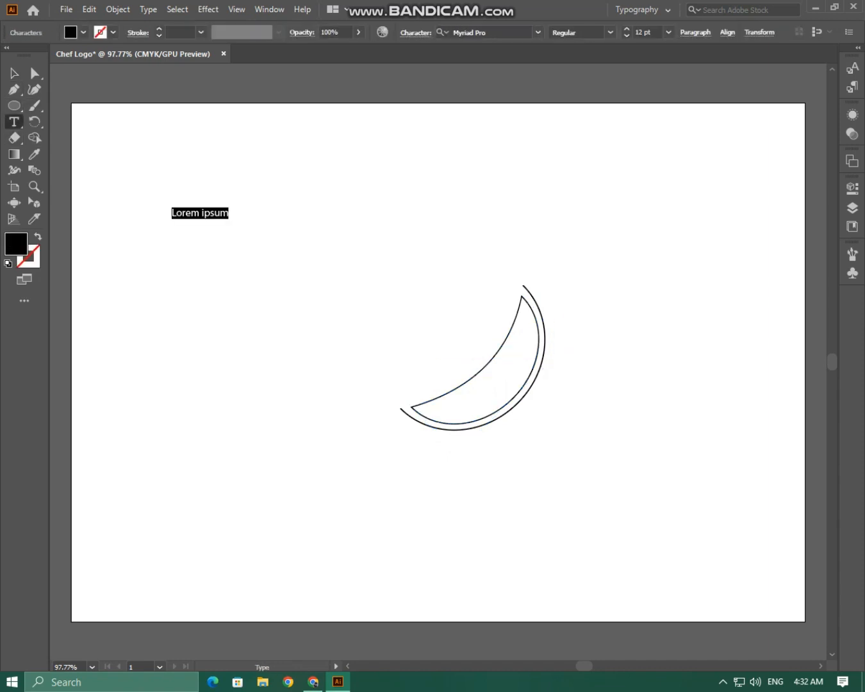
{"action": "type", "text": "?"}
{"action": "key", "text": "Escape"}
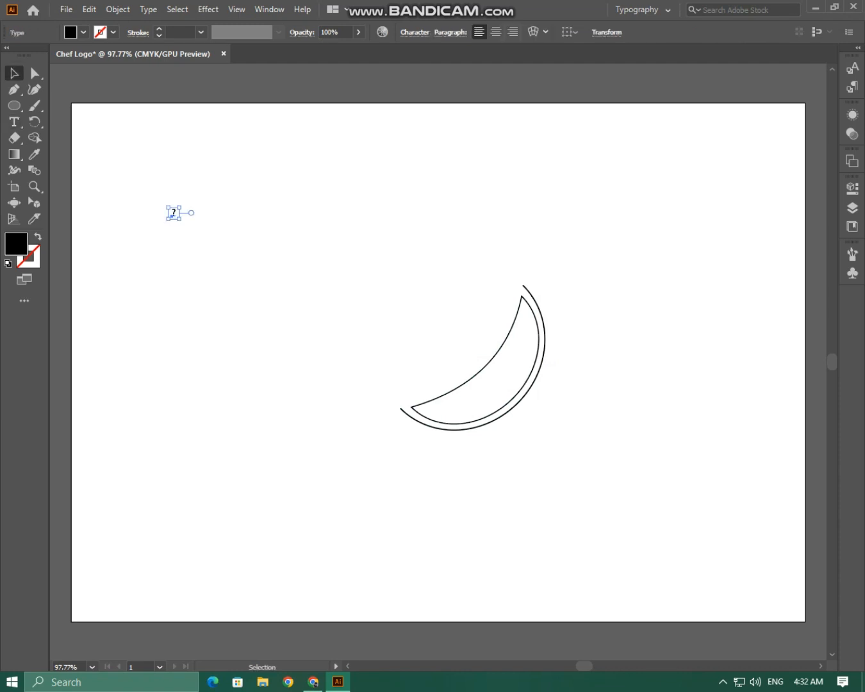
{"action": "left_click", "coordinate": [66, 9]}
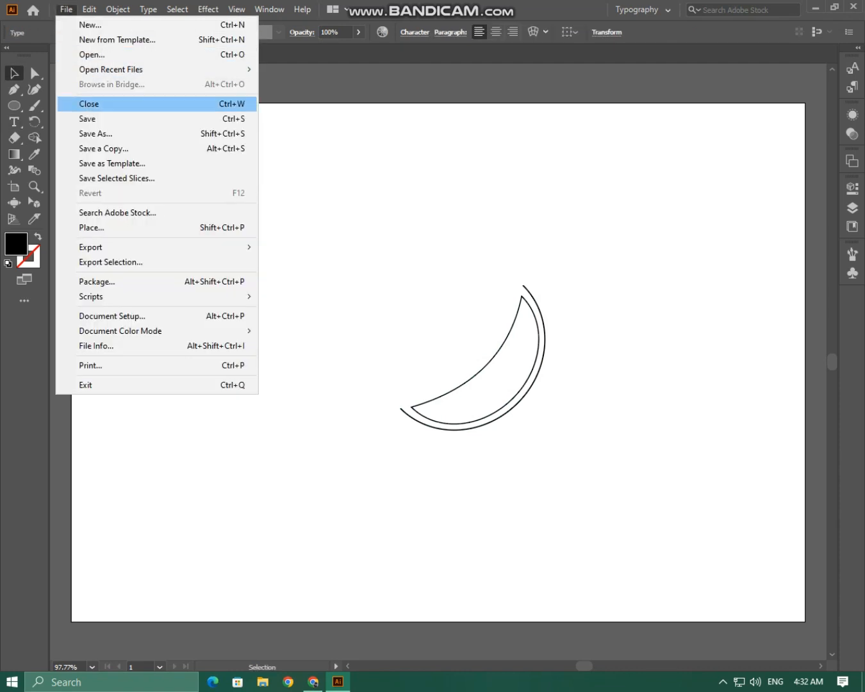
{"action": "mouse_move", "coordinate": [118, 9]}
{"action": "left_click", "coordinate": [141, 168]}
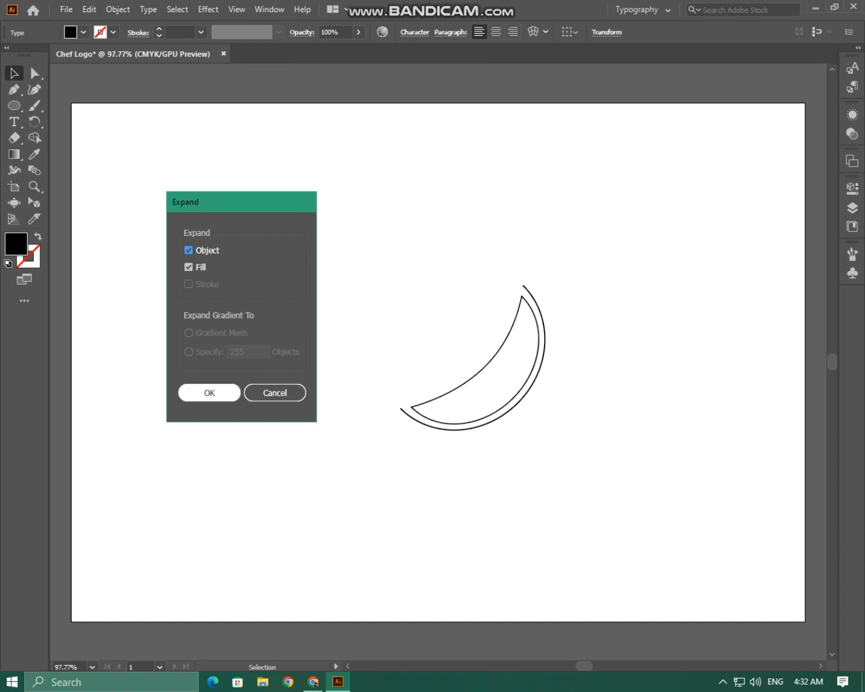
{"action": "left_click", "coordinate": [195, 392]}
Move the question mark beside the outer arc's right side and enlarge it to form the cup's handle.
{"action": "left_click_drag", "start_coordinate": [180, 218], "coordinate": [568, 351]}
{"action": "left_click", "coordinate": [623, 321]}
{"action": "left_click", "coordinate": [572, 336]}
{"action": "left_click_drag", "start_coordinate": [559, 358], "coordinate": [570, 337]}
{"action": "left_click", "coordinate": [604, 342]}
{"action": "left_click", "coordinate": [573, 335]}
{"action": "left_click", "coordinate": [595, 338]}
{"action": "left_click", "coordinate": [596, 340]}
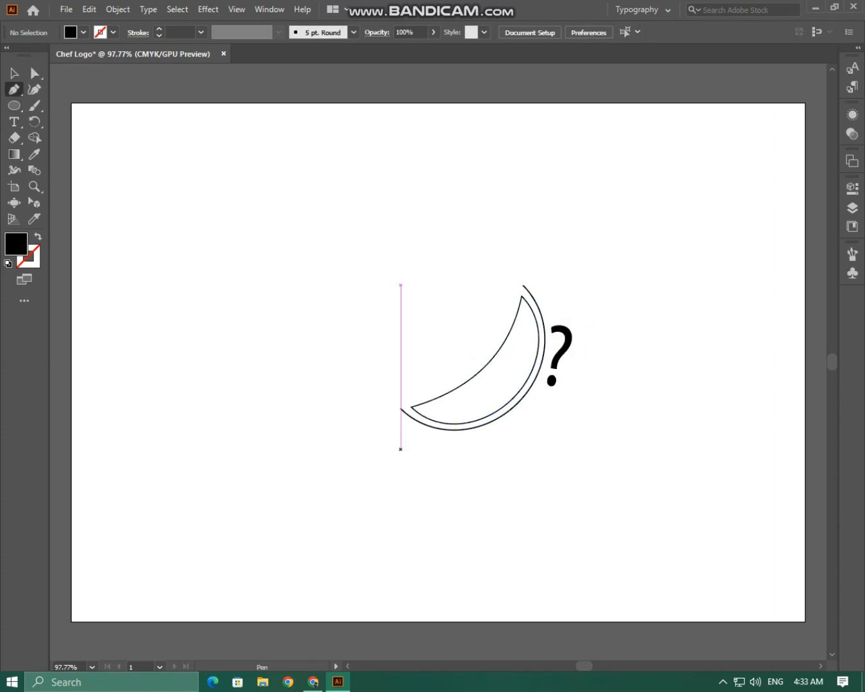
Draw an upward-bowed curve about 3.36 in wide beneath the cup, with a black stroke and no fill.
{"action": "left_click", "coordinate": [377, 457]}
{"action": "left_click", "coordinate": [590, 457]}
{"action": "left_click_drag", "start_coordinate": [484, 457], "coordinate": [483, 435]}
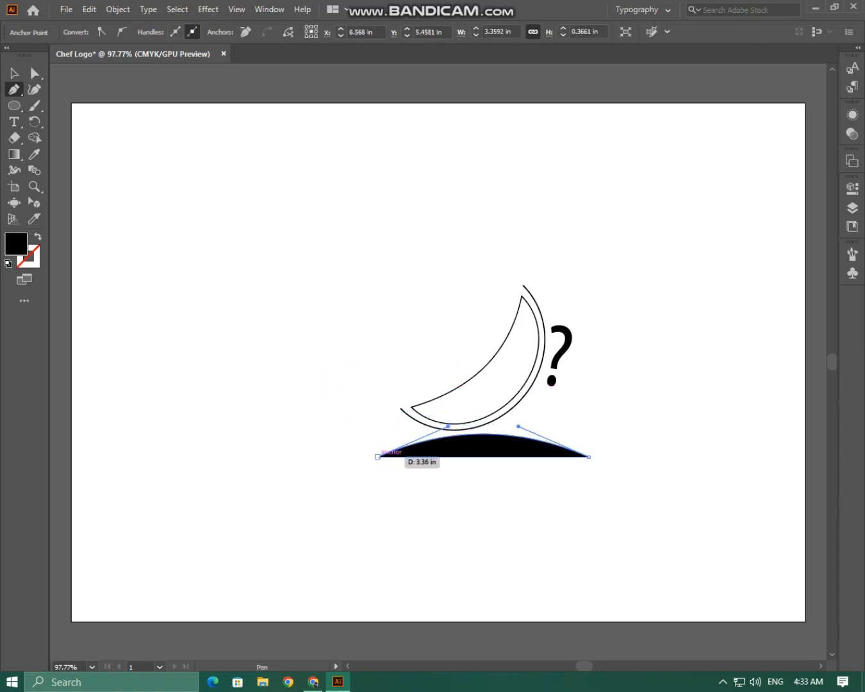
{"action": "key", "text": "v"}
{"action": "key", "text": "shift+x"}
{"action": "key", "text": "ctrl+shift+a"}
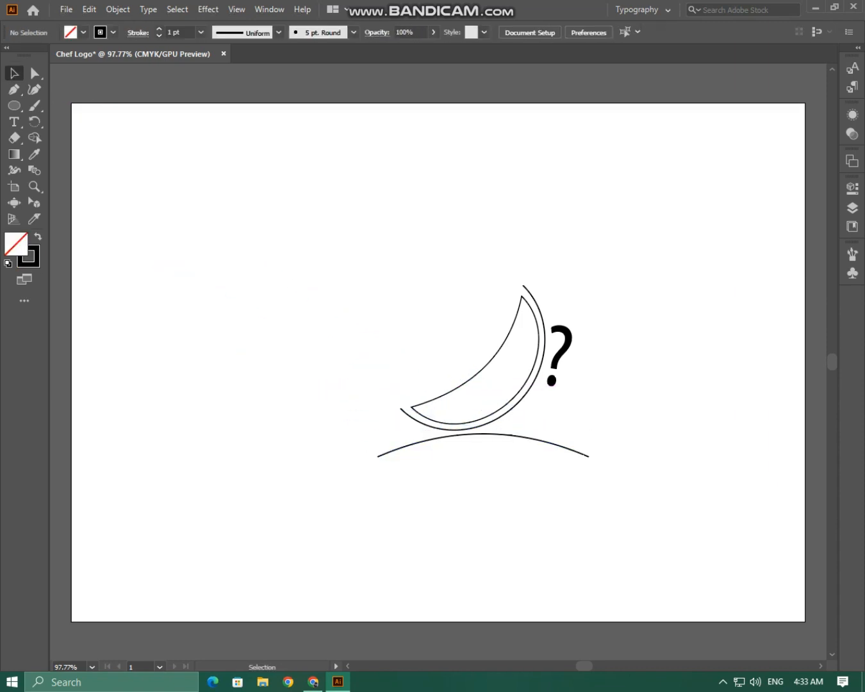
Set the stroke of the saucer curve and the outer cup arc to 5 pt with a width profile tapered at both ends.
{"action": "left_click", "coordinate": [506, 435]}
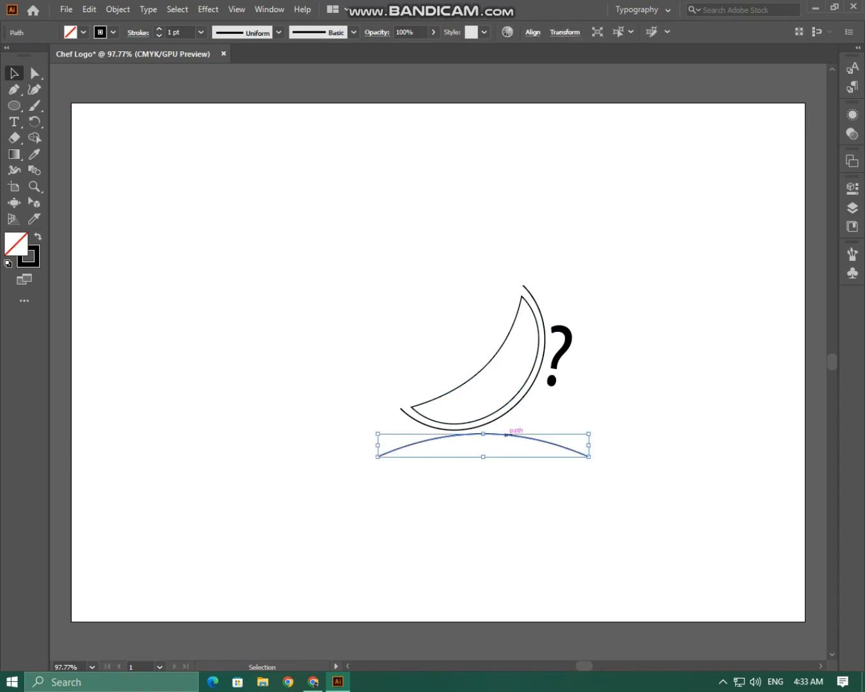
{"action": "left_click_drag", "start_coordinate": [493, 425], "coordinate": [492, 423]}
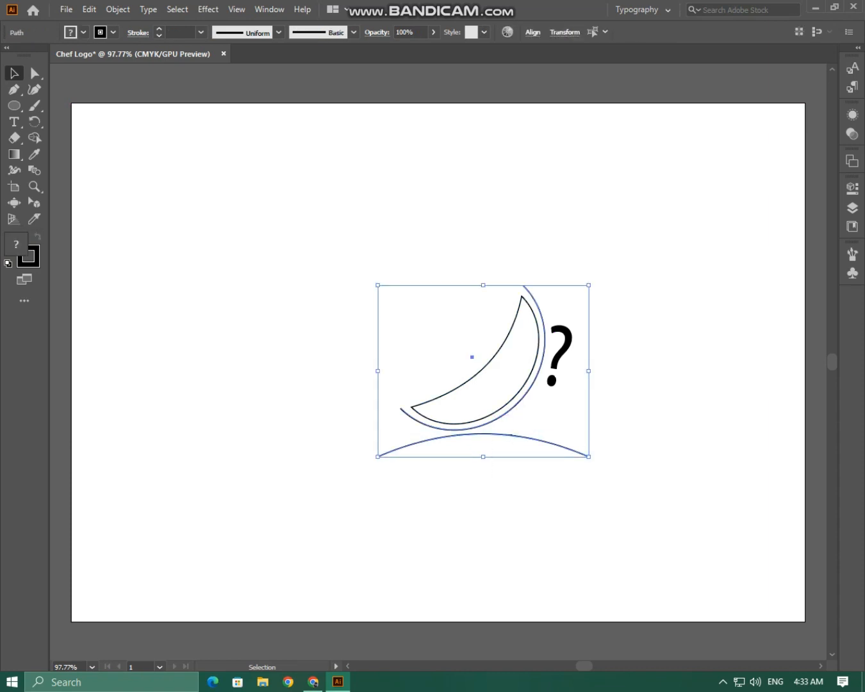
{"action": "left_click", "coordinate": [176, 31]}
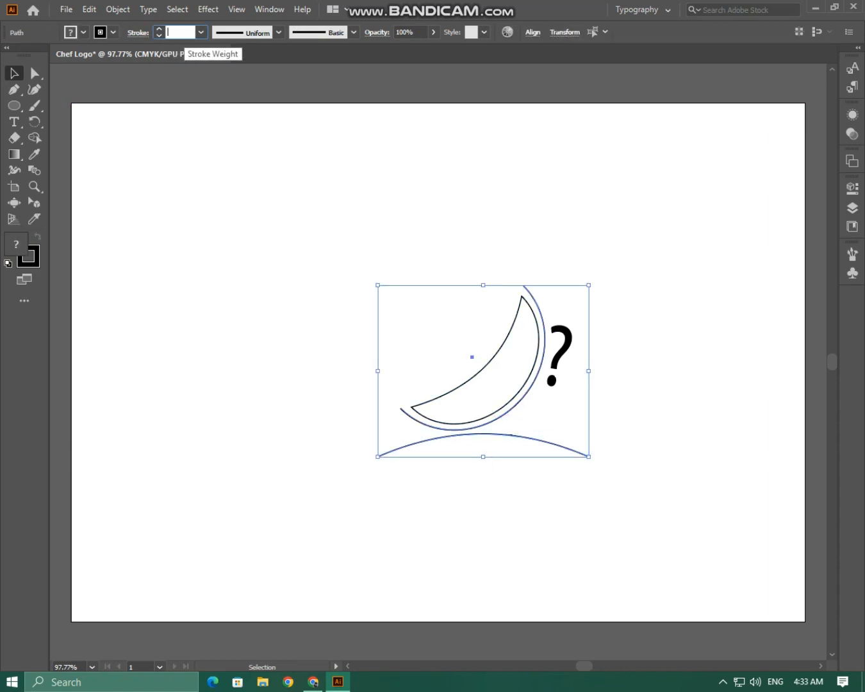
{"action": "type", "text": "5"}
{"action": "key", "text": "Return"}
{"action": "left_click", "coordinate": [278, 32]}
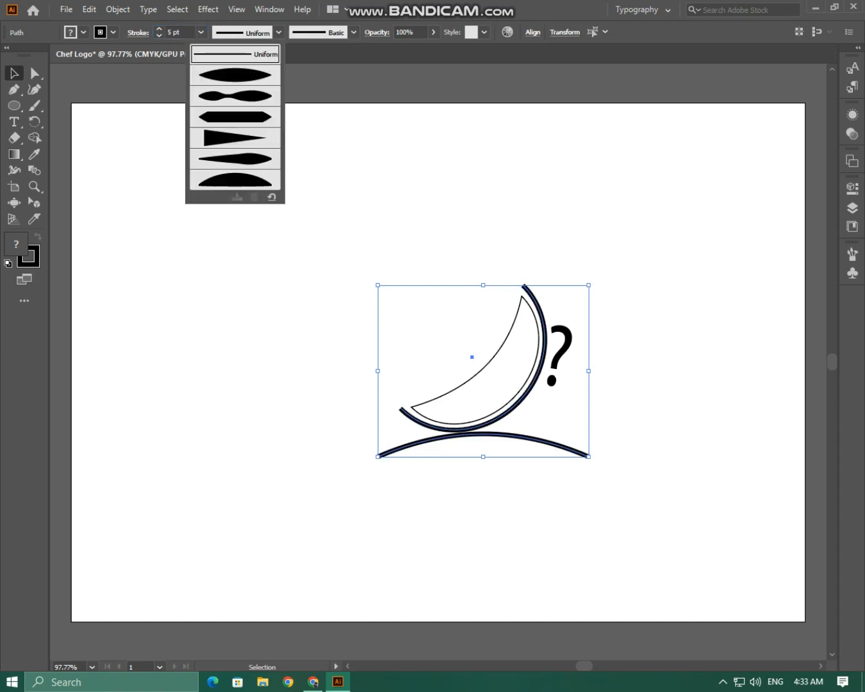
{"action": "left_click", "coordinate": [235, 75]}
{"action": "left_click", "coordinate": [340, 256]}
{"action": "left_click", "coordinate": [469, 371]}
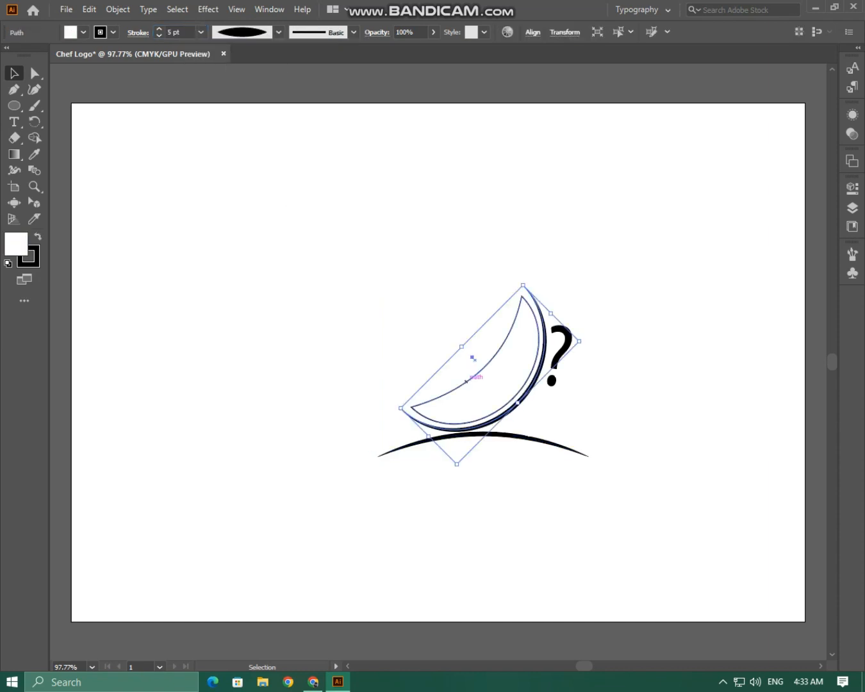
{"action": "left_click", "coordinate": [113, 32]}
{"action": "left_click", "coordinate": [132, 56]}
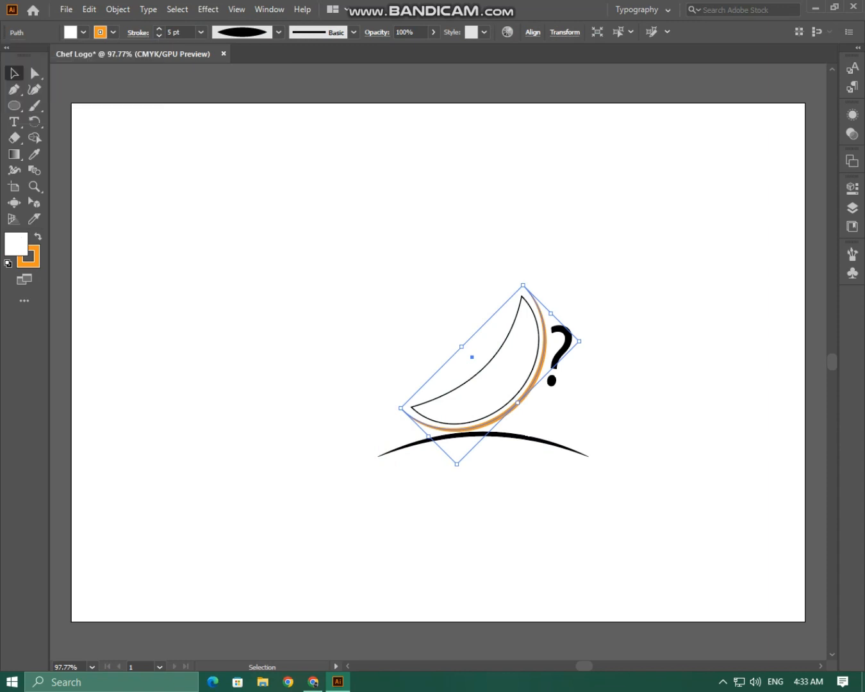
{"action": "key", "text": "ctrl+z"}
Fill the inner crescent with orange and remove its stroke.
{"action": "left_click", "coordinate": [473, 359]}
{"action": "left_click", "coordinate": [83, 32]}
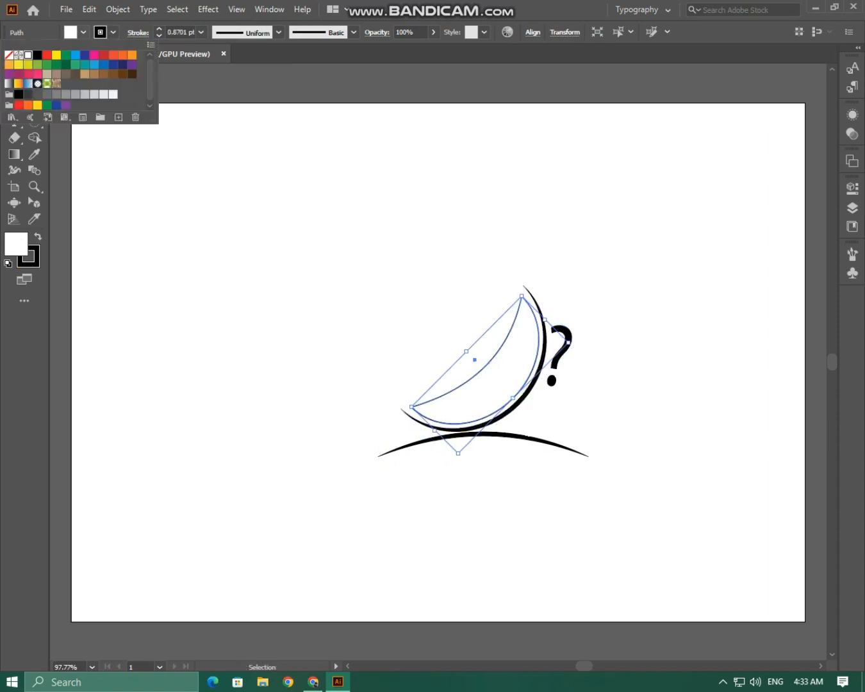
{"action": "left_click", "coordinate": [131, 56]}
{"action": "left_click", "coordinate": [114, 32]}
{"action": "left_click", "coordinate": [9, 55]}
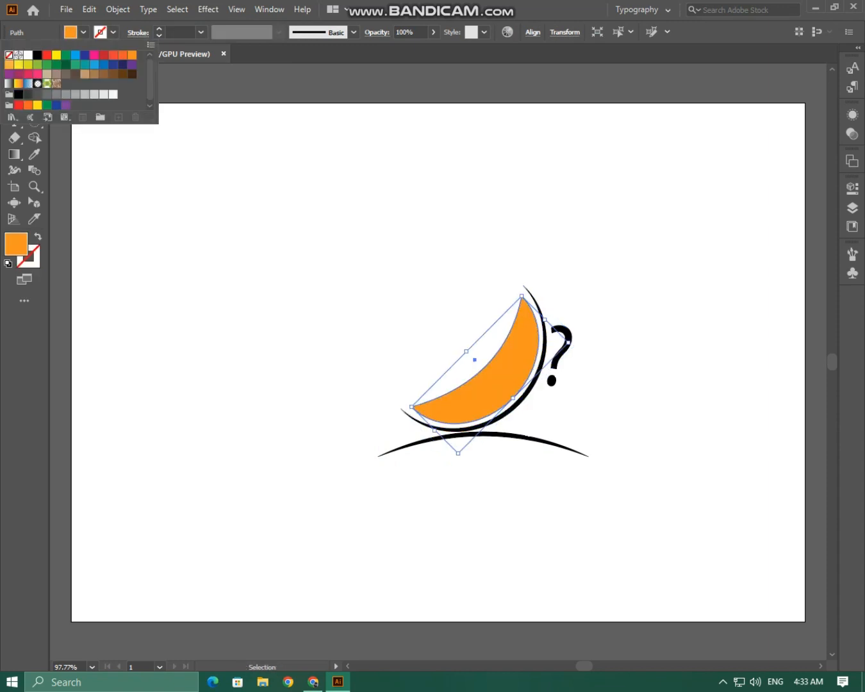
{"action": "left_click", "coordinate": [410, 238]}
Draw a tall black rectangle in the empty area to the upper left of the cup.
{"action": "left_click_drag", "start_coordinate": [570, 368], "coordinate": [623, 367]}
{"action": "left_click_drag", "start_coordinate": [557, 293], "coordinate": [596, 294]}
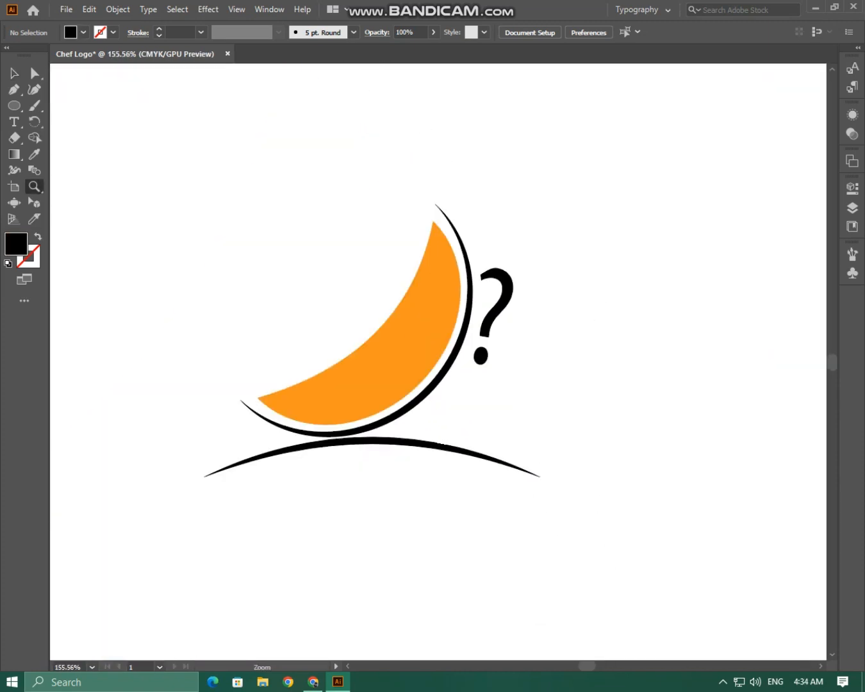
{"action": "left_click_drag", "start_coordinate": [391, 333], "coordinate": [556, 347]}
{"action": "left_click_drag", "start_coordinate": [14, 105], "coordinate": [48, 106]}
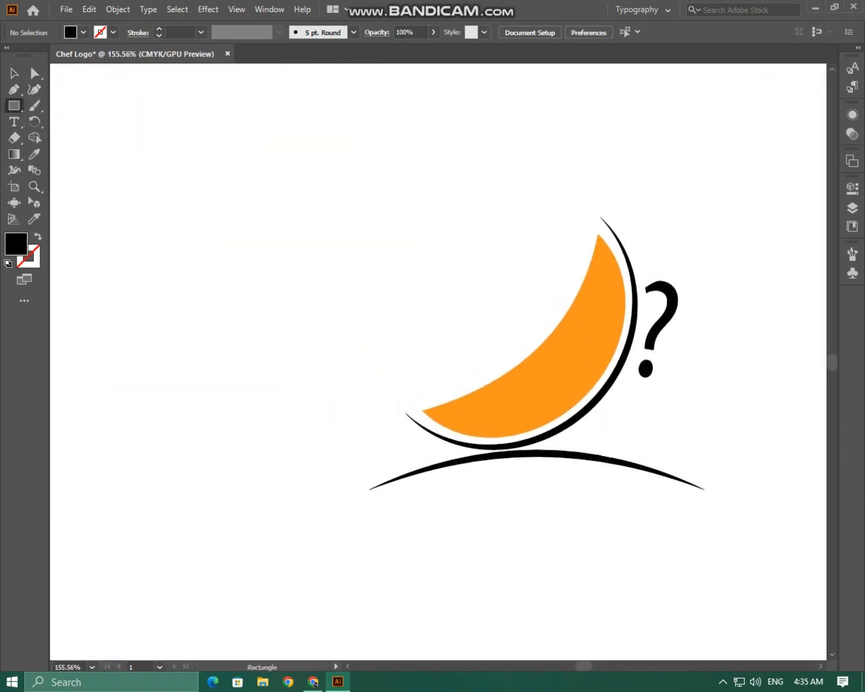
{"action": "left_click_drag", "start_coordinate": [139, 145], "coordinate": [199, 265]}
{"action": "left_click", "coordinate": [14, 73]}
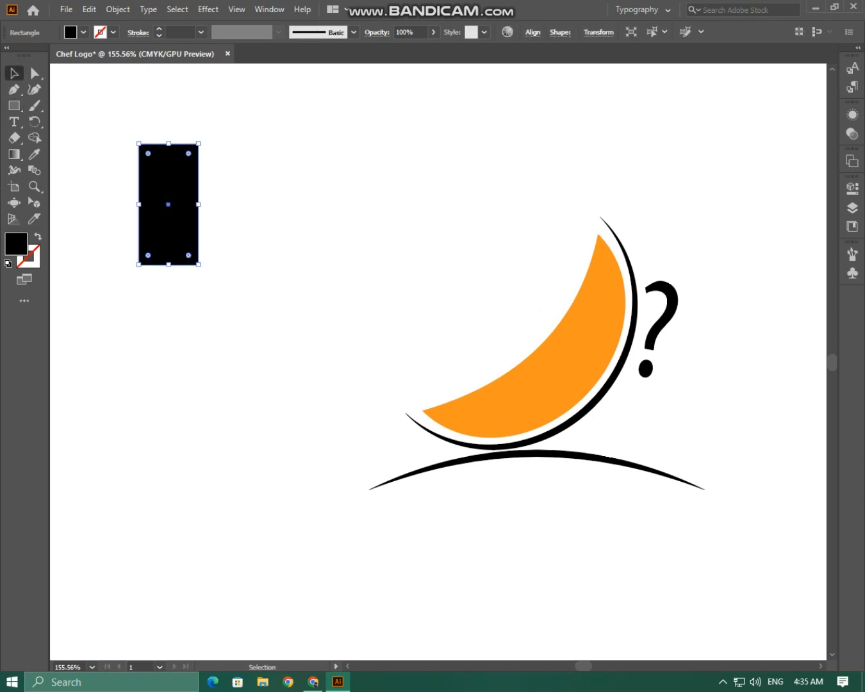
Duplicate the black rectangle in front of itself and rotate the copy 90° to form a cross.
{"action": "left_click", "coordinate": [89, 10]}
{"action": "left_click", "coordinate": [110, 75]}
{"action": "left_click", "coordinate": [90, 10]}
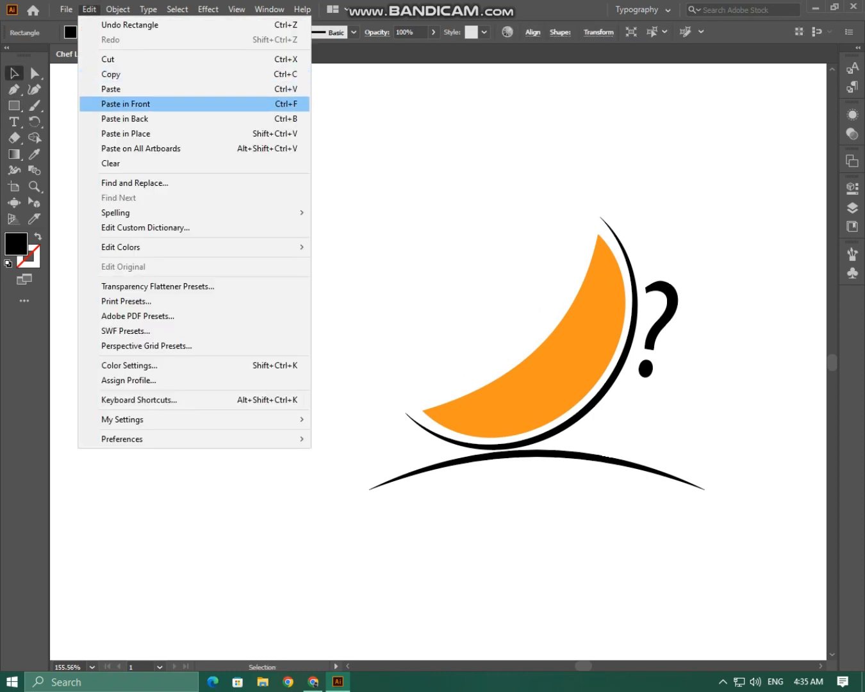
{"action": "left_click", "coordinate": [116, 103]}
{"action": "left_click_drag", "start_coordinate": [201, 141], "coordinate": [230, 227]}
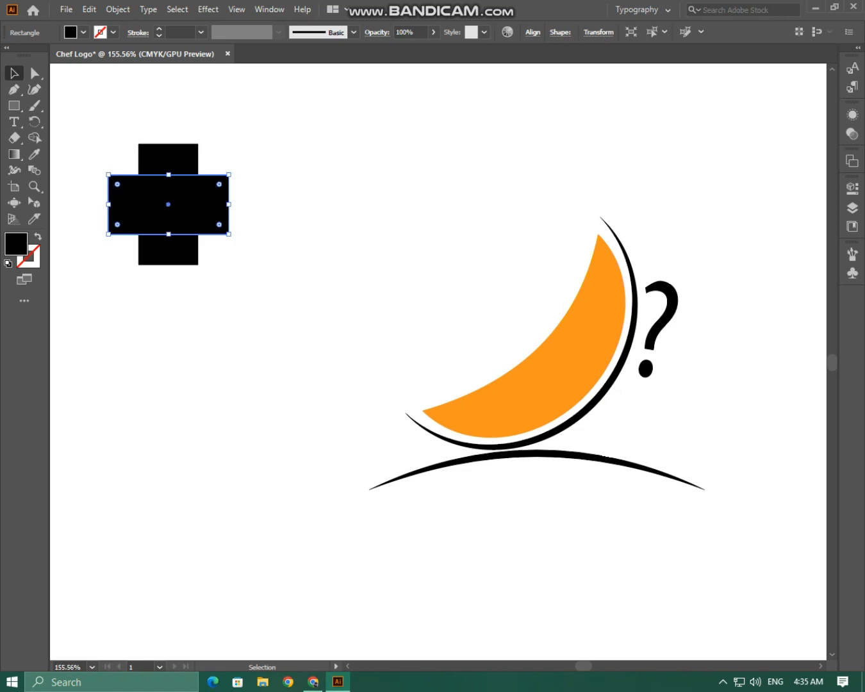
Remove the cross's left and bottom arms with Shape Builder and merge the remaining pieces into one L shape.
{"action": "left_click_drag", "start_coordinate": [210, 274], "coordinate": [143, 190]}
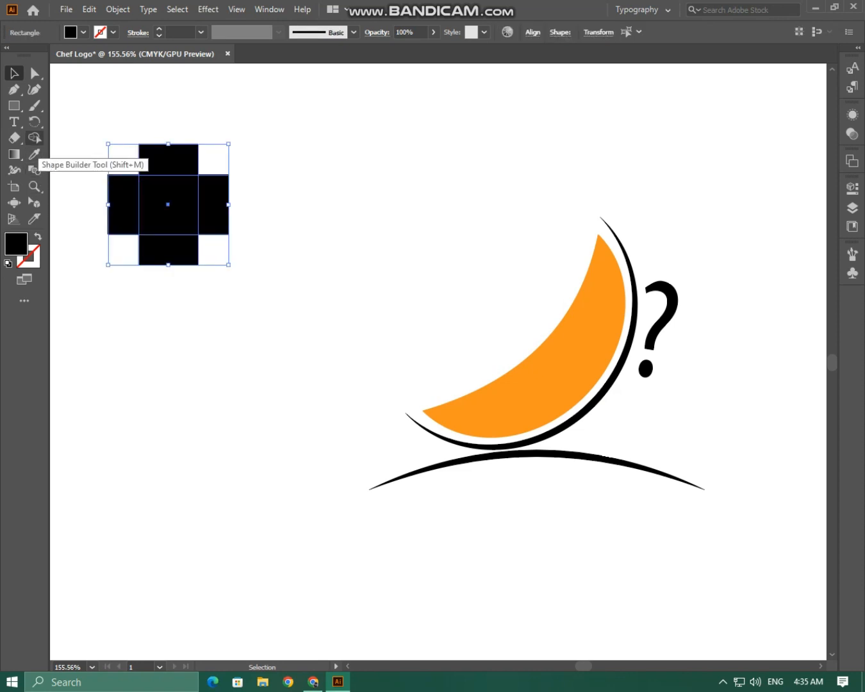
{"action": "left_click", "coordinate": [34, 138]}
{"action": "left_click", "coordinate": [123, 205], "text": "alt"}
{"action": "left_click", "coordinate": [168, 250], "text": "alt"}
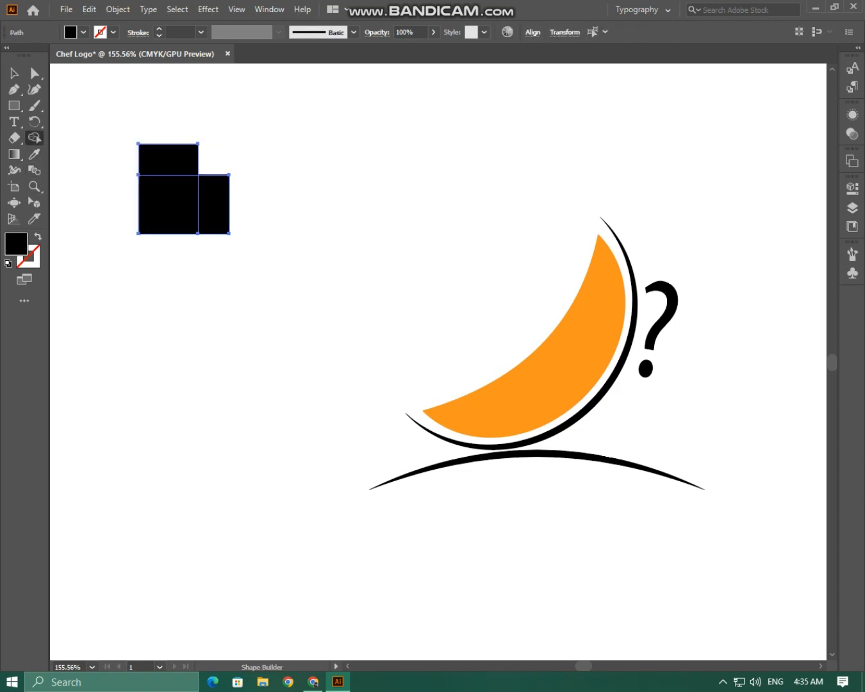
{"action": "left_click_drag", "start_coordinate": [168, 159], "coordinate": [213, 207]}
{"action": "key", "text": "v"}
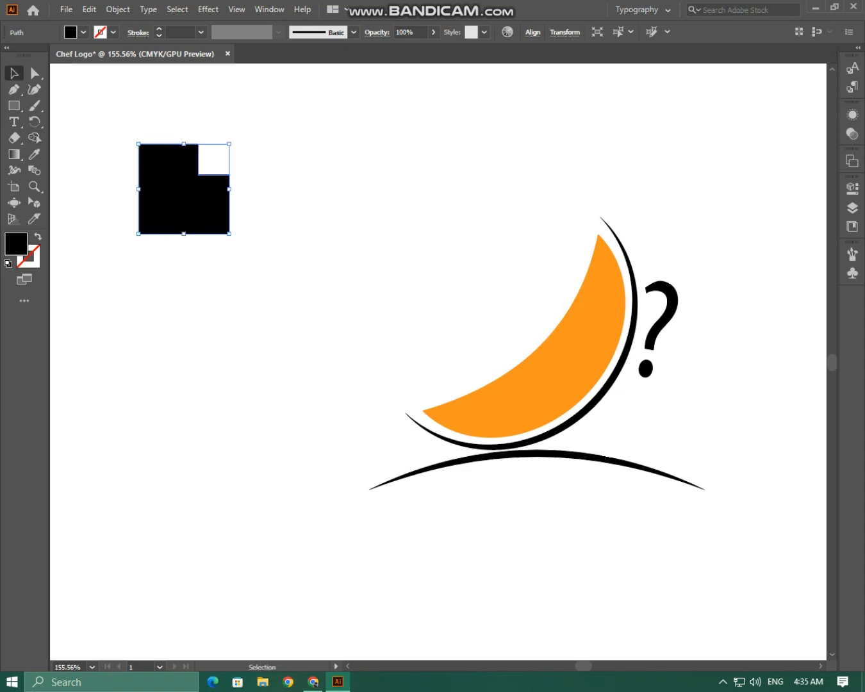
Turn the L shape into a tilted heart above the crescent by rotating it and rounding its lobe corners.
{"action": "left_click_drag", "start_coordinate": [135, 141], "coordinate": [118, 205]}
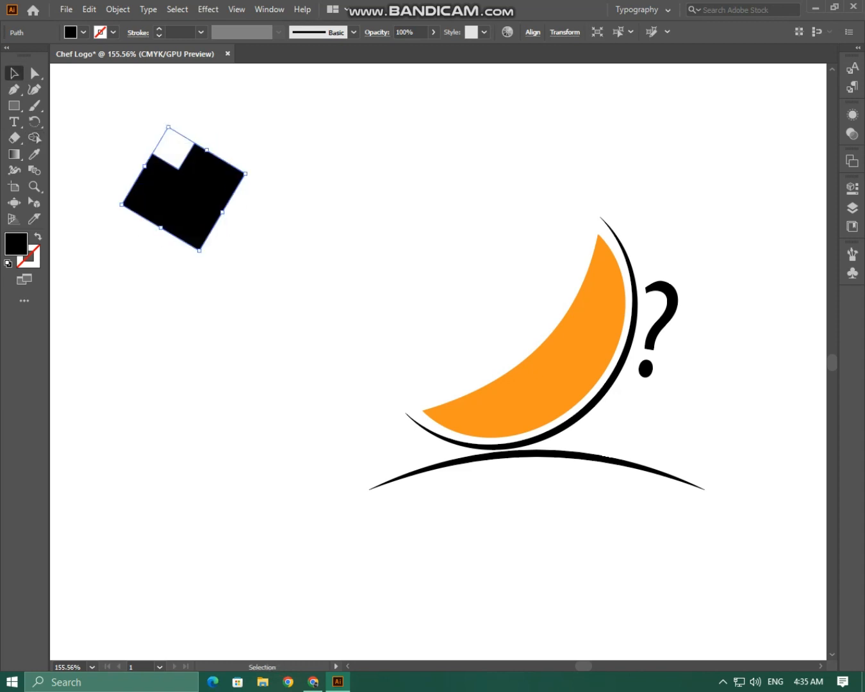
{"action": "left_click", "coordinate": [90, 195]}
{"action": "left_click", "coordinate": [167, 192]}
{"action": "key", "text": "a"}
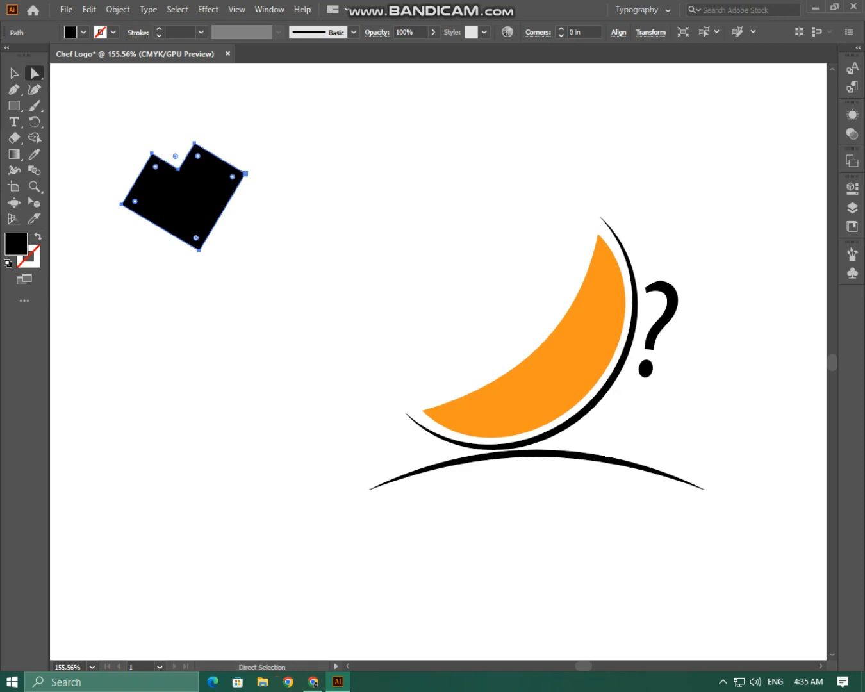
{"action": "mouse_move", "coordinate": [232, 177]}
{"action": "left_mouse_down"}
{"action": "mouse_move", "coordinate": [195, 237]}
{"action": "mouse_move", "coordinate": [512, 317]}
{"action": "left_mouse_up"}
Swap the heart's black fill to its stroke, leaving no fill, and enlarge the heart above the crescent.
{"action": "key", "text": "v"}
{"action": "key", "text": "shift+x"}
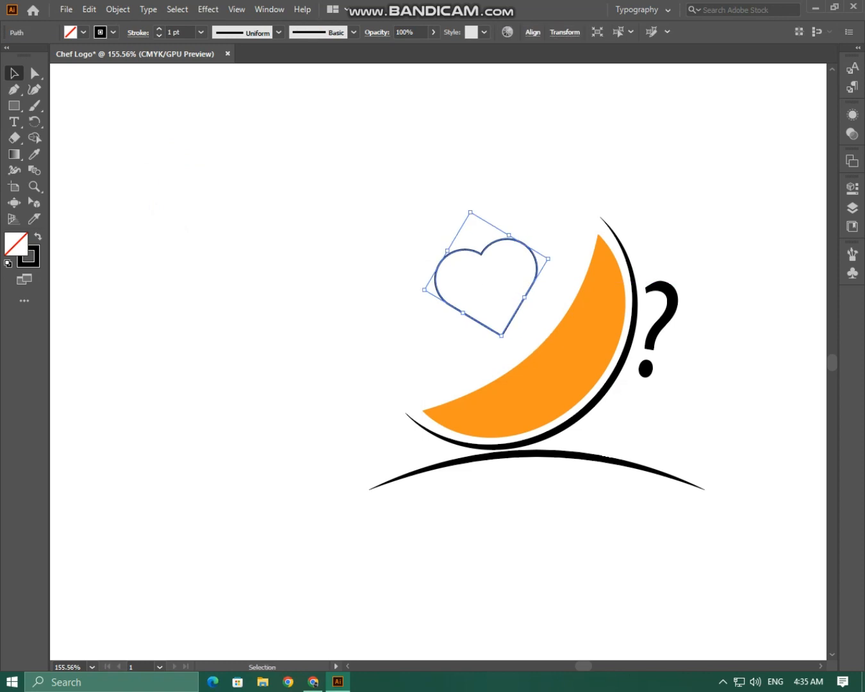
{"action": "mouse_move", "coordinate": [471, 213]}
{"action": "left_mouse_down"}
{"action": "mouse_move", "coordinate": [475, 151]}
{"action": "mouse_move", "coordinate": [426, 160]}
{"action": "mouse_move", "coordinate": [440, 155]}
{"action": "left_mouse_up"}
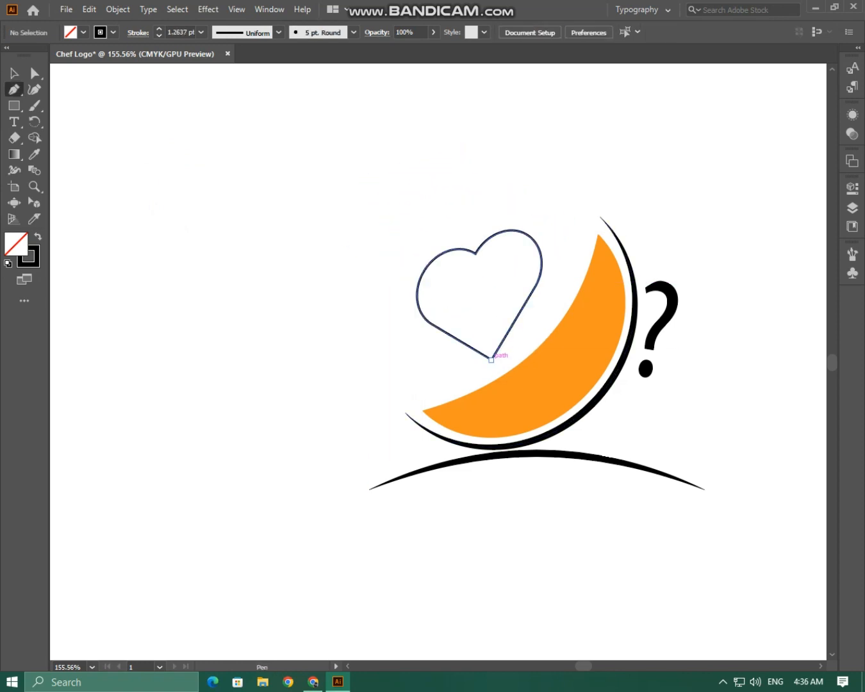
{"action": "left_click", "coordinate": [492, 359]}
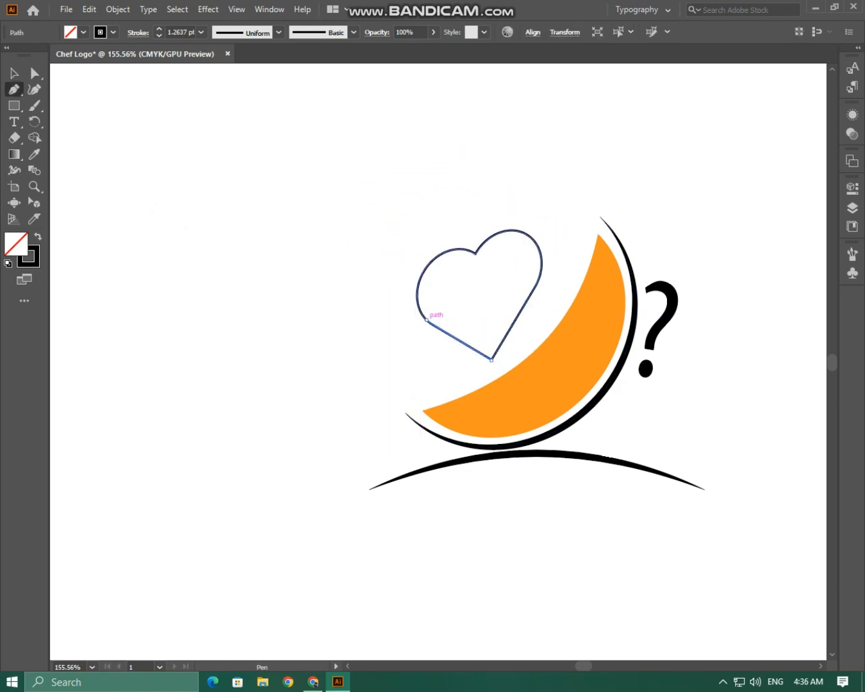
{"action": "left_click", "coordinate": [475, 253]}
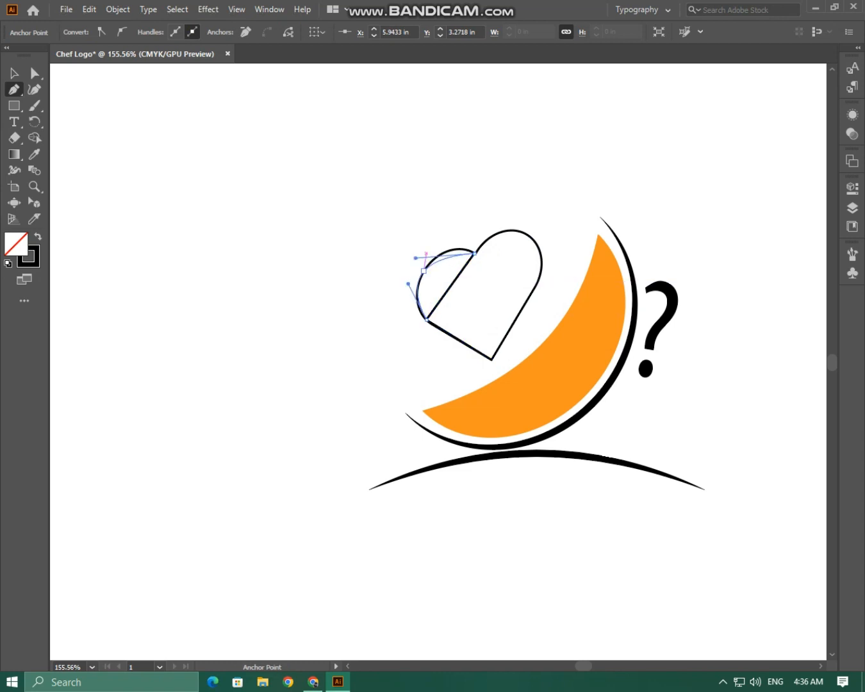
{"action": "key", "text": "ctrl+z"}
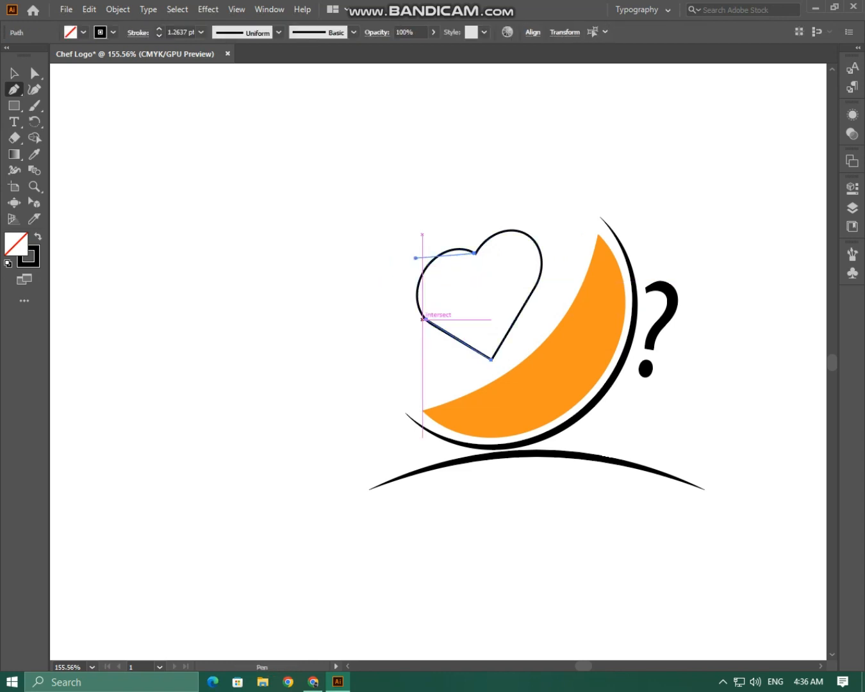
{"action": "key", "text": "ctrl+z"}
{"action": "key", "text": "ctrl+z"}
Trace the heart's left half with the Pen tool, from the tip around the left lobe to the notch.
{"action": "left_click", "coordinate": [492, 359]}
{"action": "left_click", "coordinate": [432, 325]}
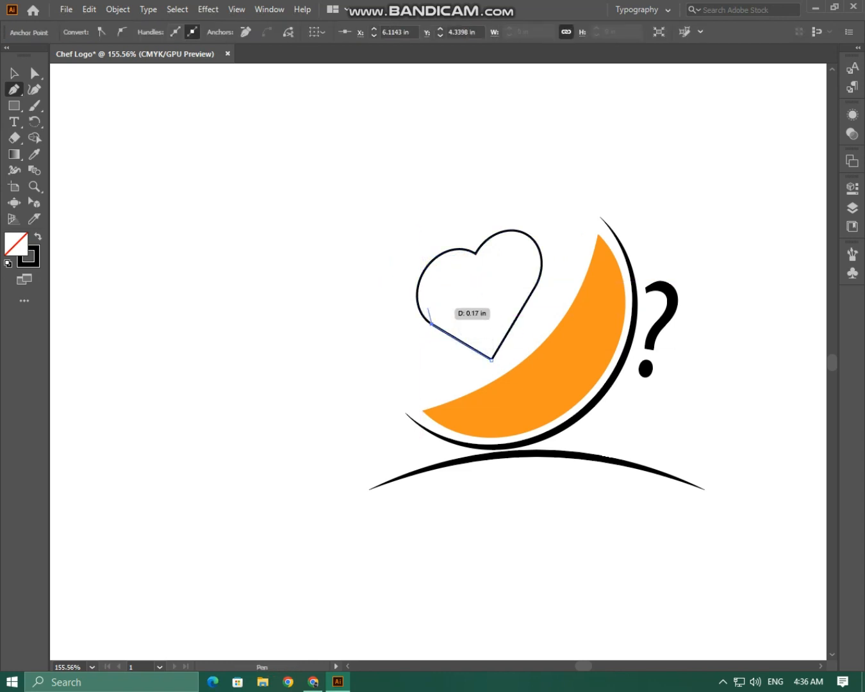
{"action": "left_click", "coordinate": [424, 271]}
{"action": "left_click_drag", "start_coordinate": [427, 288], "coordinate": [418, 294]}
{"action": "left_click", "coordinate": [476, 253]}
{"action": "left_click_drag", "start_coordinate": [452, 261], "coordinate": [455, 249]}
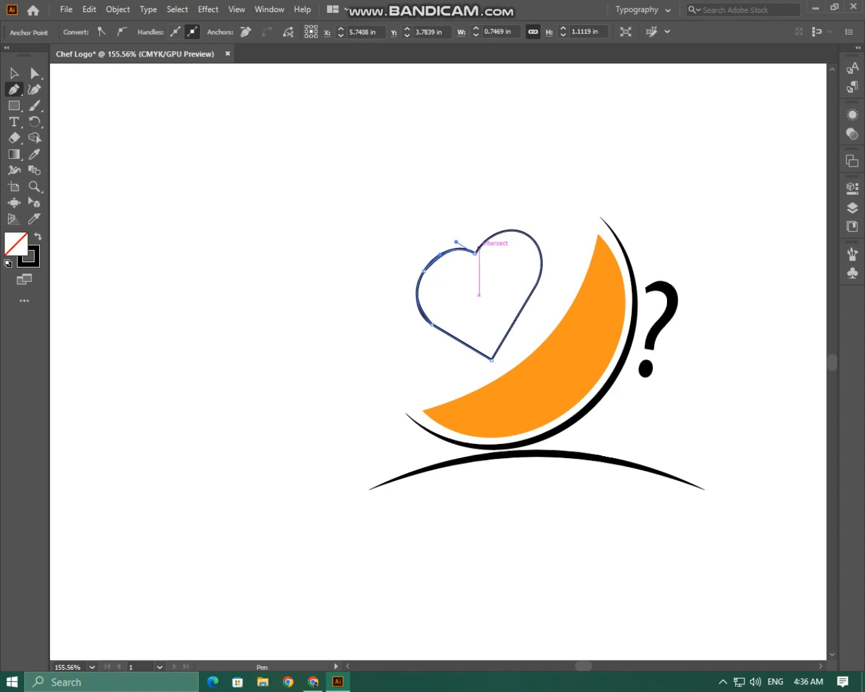
Trace the heart's right lobe with a separate curved Pen path from beside the notch to the lobe's lower end.
{"action": "left_click", "coordinate": [529, 235]}
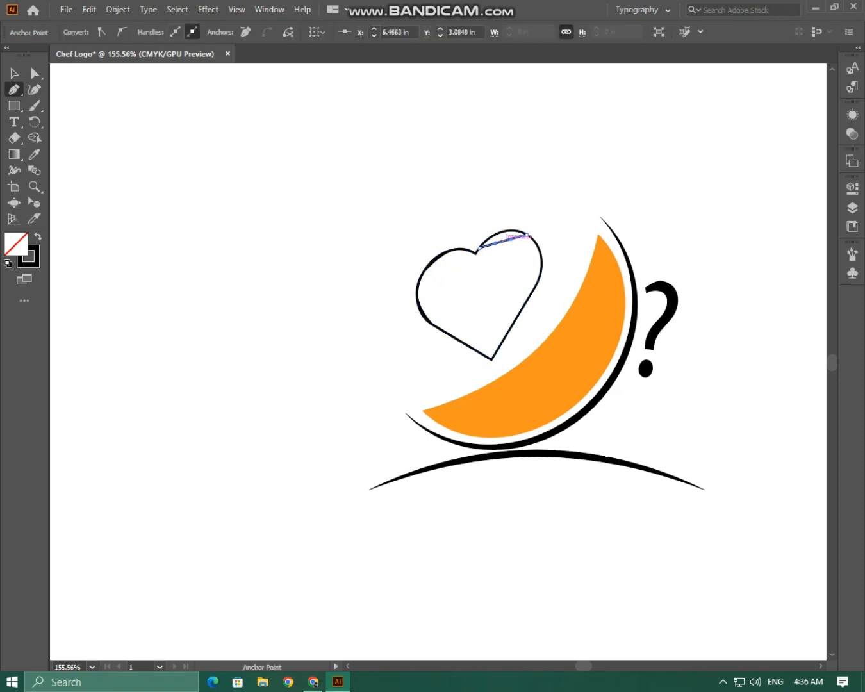
{"action": "left_click_drag", "start_coordinate": [508, 228], "coordinate": [510, 230]}
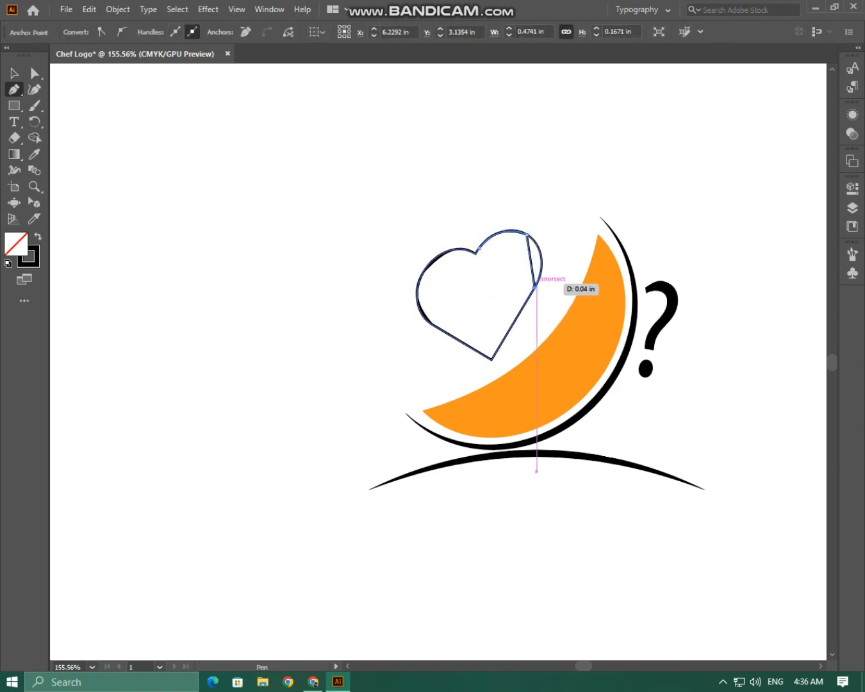
{"action": "left_click", "coordinate": [534, 286]}
{"action": "left_click_drag", "start_coordinate": [536, 282], "coordinate": [417, 255]}
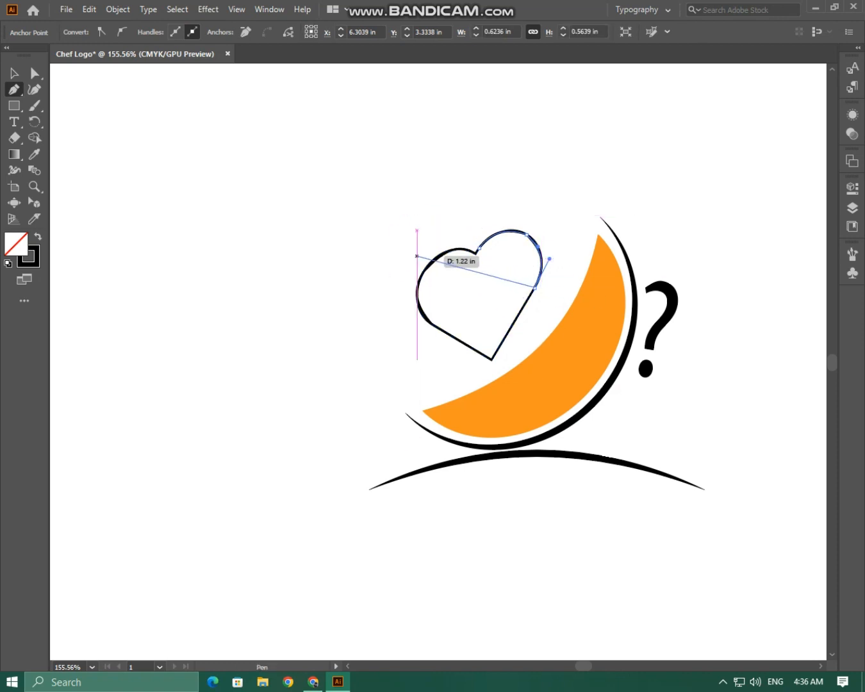
Delete the original closed heart outline, leaving only the two traced open paths.
{"action": "key", "text": "v"}
{"action": "left_click", "coordinate": [509, 331]}
{"action": "key", "text": "Delete"}
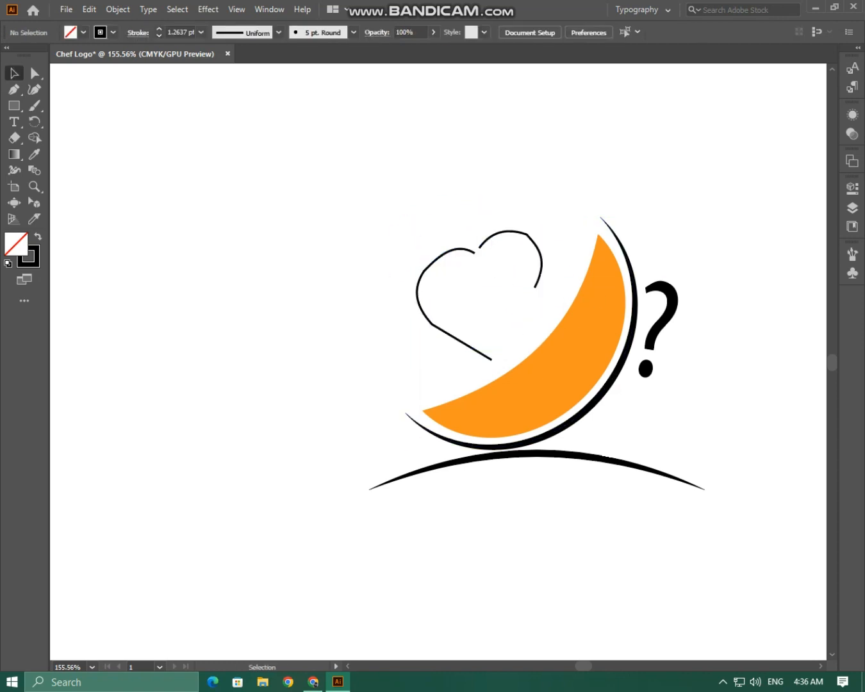
Round the kinks in both traced lobes, giving the upper-left corner a radius of about 0.4 in.
{"action": "left_click", "coordinate": [531, 241]}
{"action": "key", "text": "a"}
{"action": "left_click_drag", "start_coordinate": [518, 246], "coordinate": [499, 276]}
{"action": "left_click", "coordinate": [398, 343]}
{"action": "left_click", "coordinate": [438, 255]}
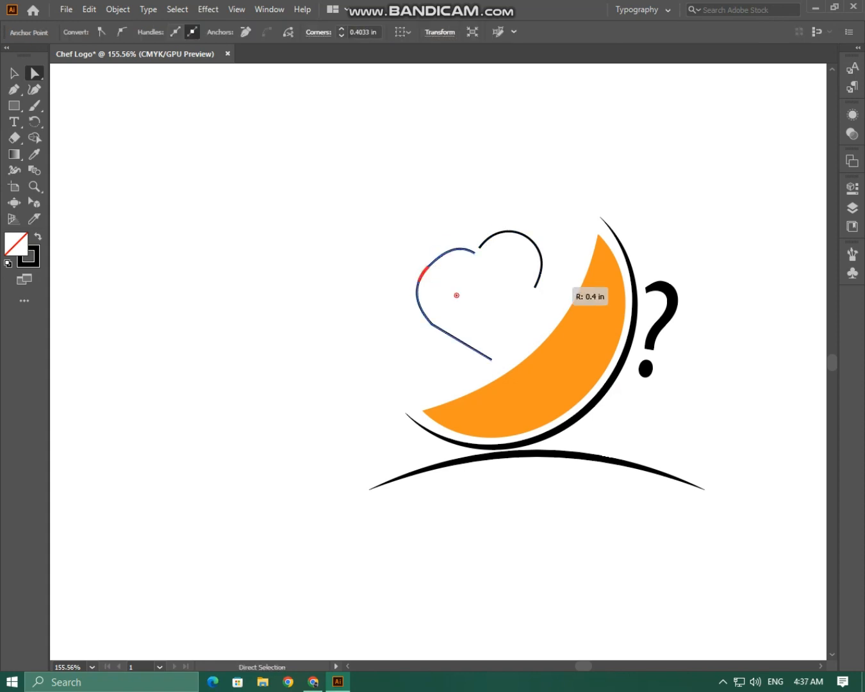
{"action": "left_click", "coordinate": [432, 325]}
{"action": "left_click_drag", "start_coordinate": [440, 314], "coordinate": [448, 254]}
Reshape the left lobe's open end at the notch and undo the last curve adjustments.
{"action": "left_click", "coordinate": [399, 334]}
{"action": "left_click", "coordinate": [450, 242]}
{"action": "left_click", "coordinate": [462, 255]}
{"action": "left_click", "coordinate": [449, 243]}
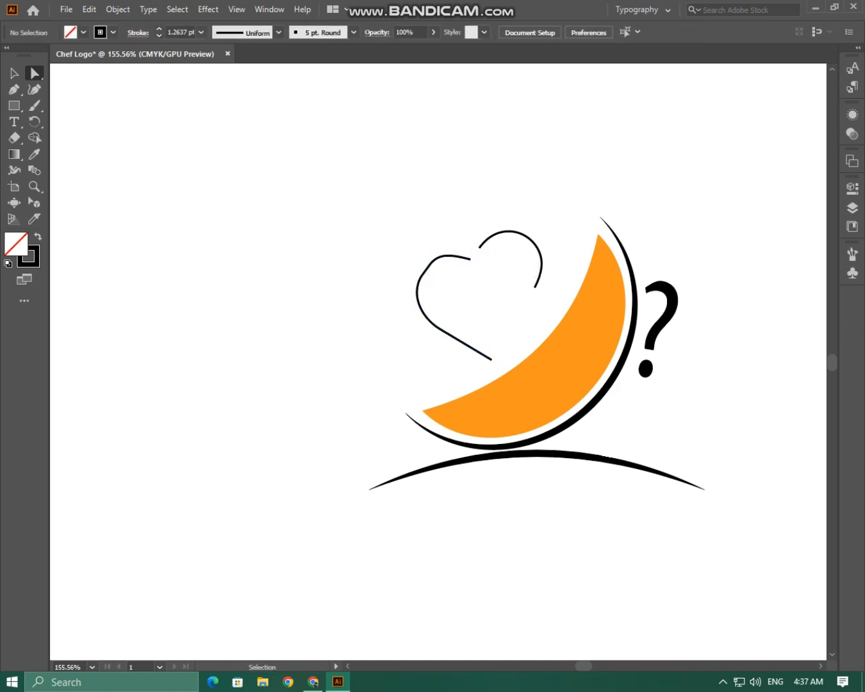
{"action": "key", "text": "ctrl+z"}
{"action": "key", "text": "ctrl+z"}
{"action": "key", "text": "ctrl+z"}
{"action": "key", "text": "v"}
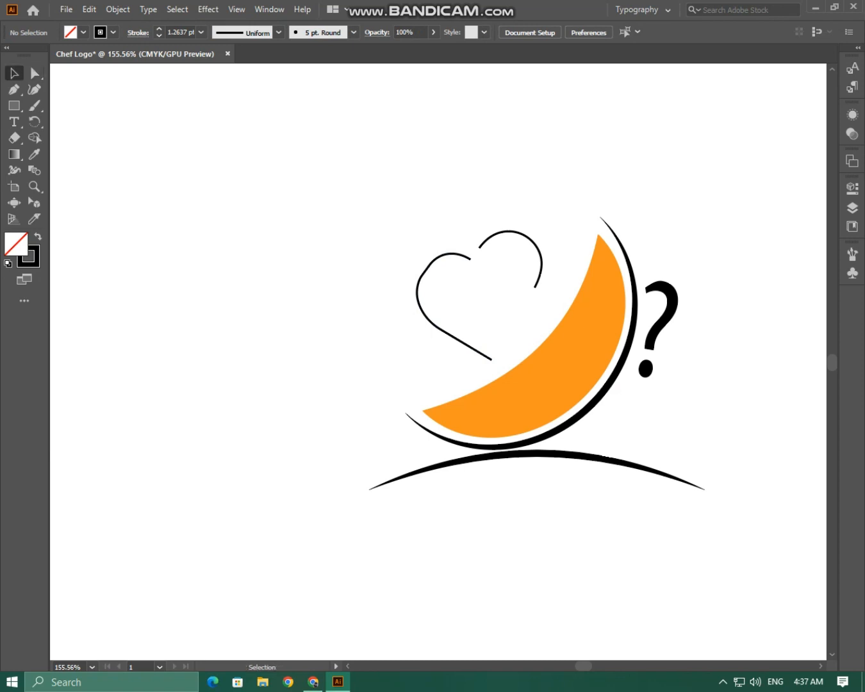
Move the right lobe arc closer to the left half of the heart.
{"action": "left_click_drag", "start_coordinate": [511, 232], "coordinate": [501, 234]}
{"action": "left_click", "coordinate": [459, 254], "text": "shift"}
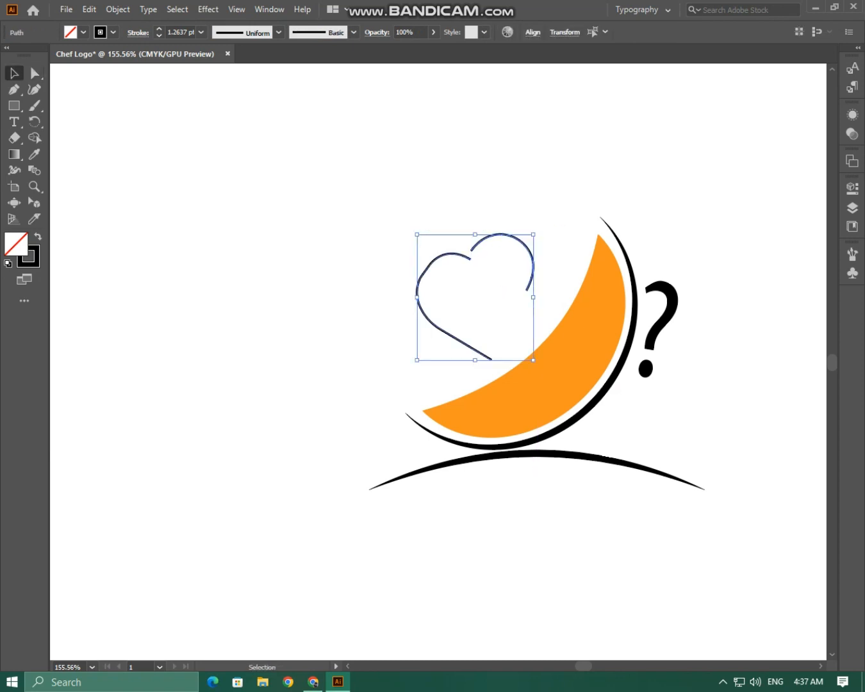
{"action": "left_click", "coordinate": [250, 142]}
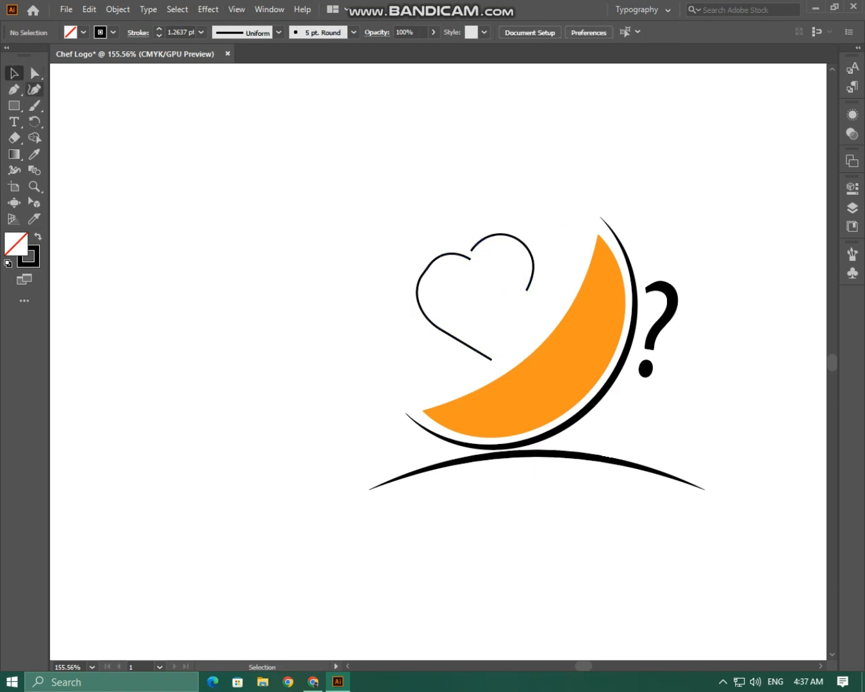
Draw a long, leftward-bowed stroke from near the heart's tip up through the right lobe to above the heart.
{"action": "key", "text": "p"}
{"action": "left_click", "coordinate": [501, 351]}
{"action": "left_click", "coordinate": [534, 211]}
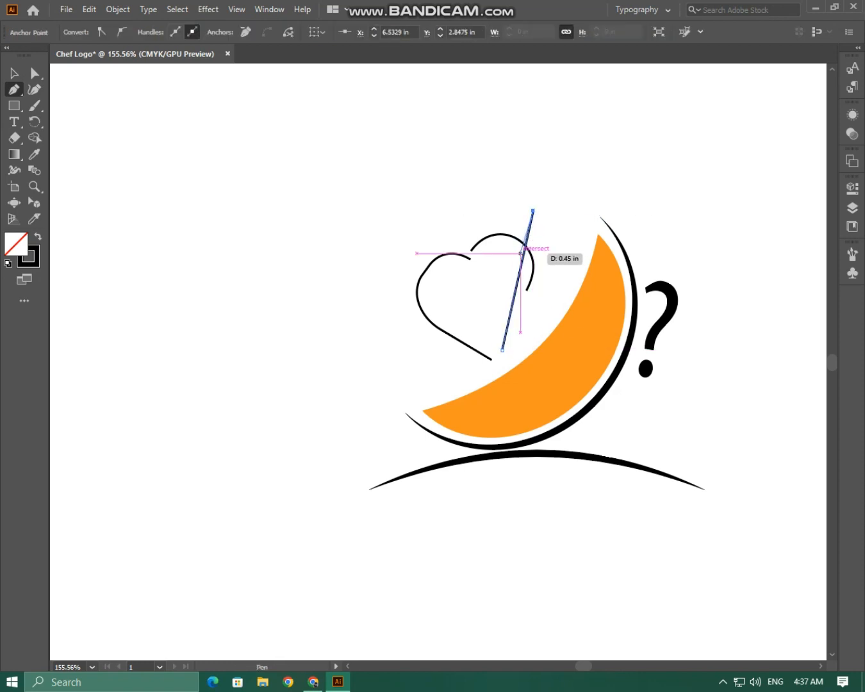
{"action": "left_click_drag", "start_coordinate": [522, 261], "coordinate": [512, 263]}
Draw a short curved stroke to the right of the long stroke's base, ending just below the right lobe arc.
{"action": "left_click", "coordinate": [509, 350]}
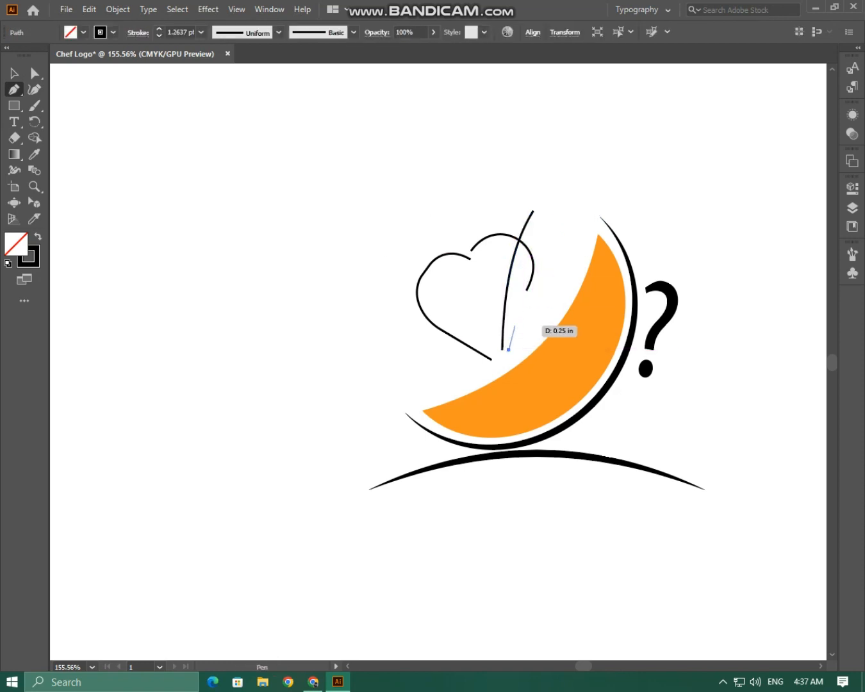
{"action": "left_click", "coordinate": [524, 303]}
{"action": "key", "text": "ctrl+z"}
{"action": "left_click", "coordinate": [524, 298]}
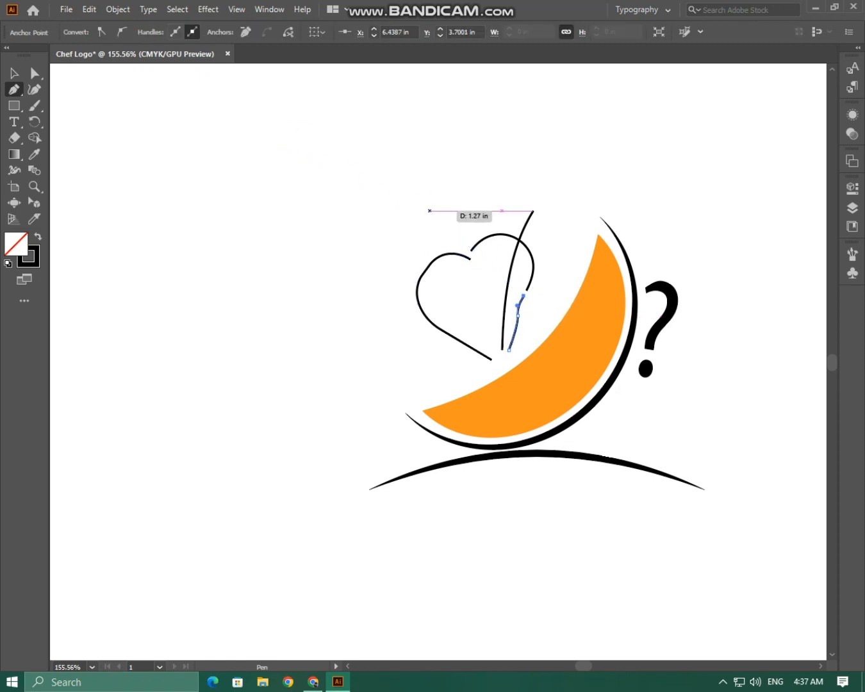
Give all the heart strokes a 4 pt weight and the elliptical width profile tapered at both ends.
{"action": "left_click", "coordinate": [14, 73]}
{"action": "left_click_drag", "start_coordinate": [401, 228], "coordinate": [531, 321]}
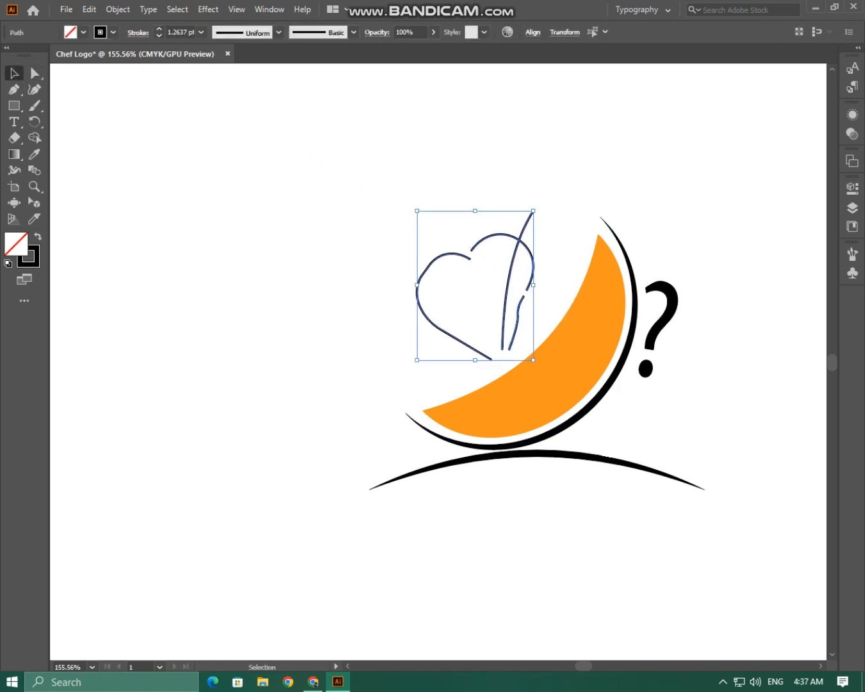
{"action": "double_click", "coordinate": [181, 32]}
{"action": "type", "text": "4"}
{"action": "key", "text": "Return"}
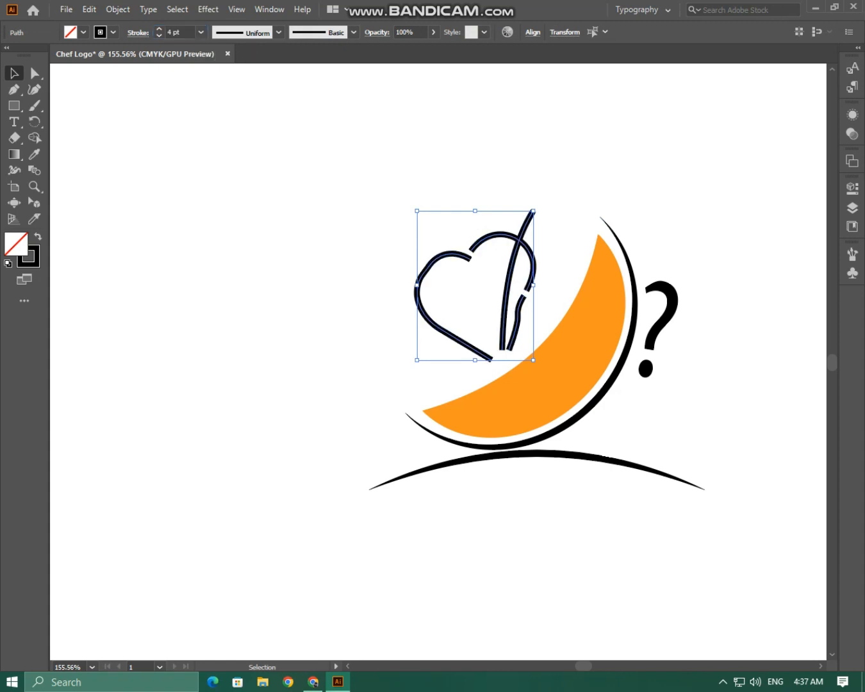
{"action": "left_click", "coordinate": [278, 31]}
{"action": "left_click", "coordinate": [235, 75]}
{"action": "left_click", "coordinate": [661, 199]}
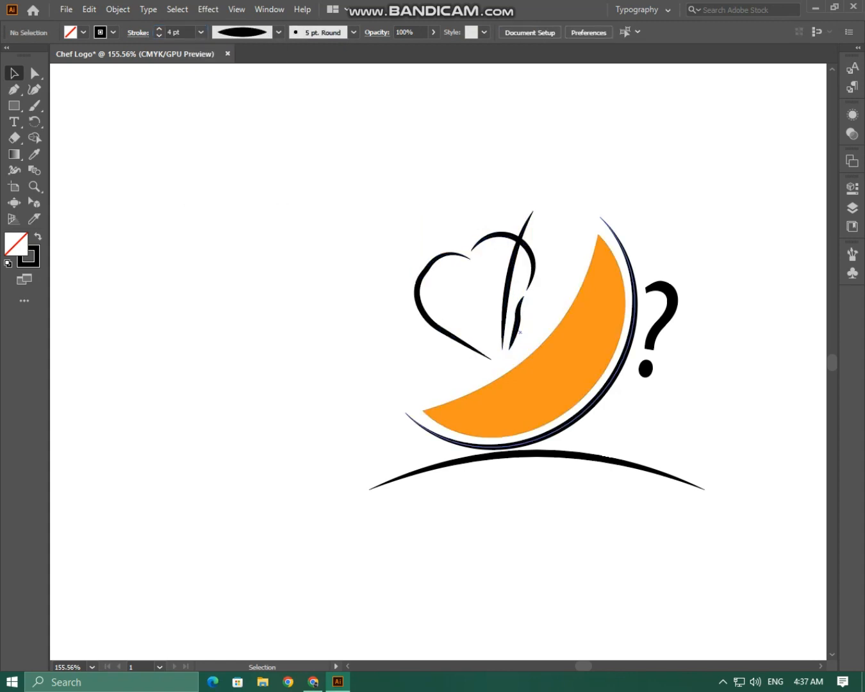
Offset the long curved stroke's path by 0.1389 in with miter joins and a miter limit of 4.
{"action": "left_click", "coordinate": [532, 252]}
{"action": "left_click", "coordinate": [525, 261]}
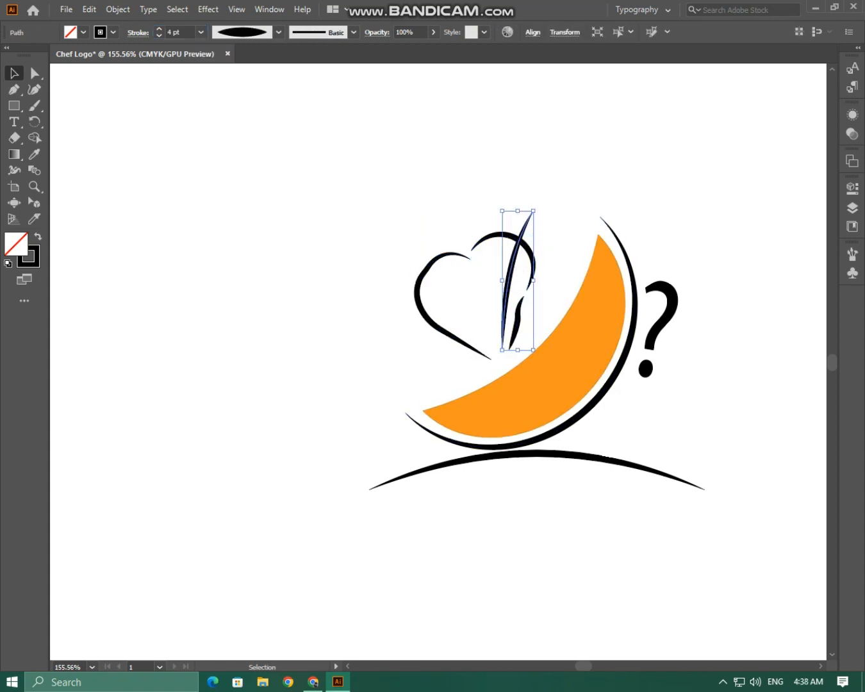
{"action": "left_click", "coordinate": [118, 9]}
{"action": "mouse_move", "coordinate": [160, 330]}
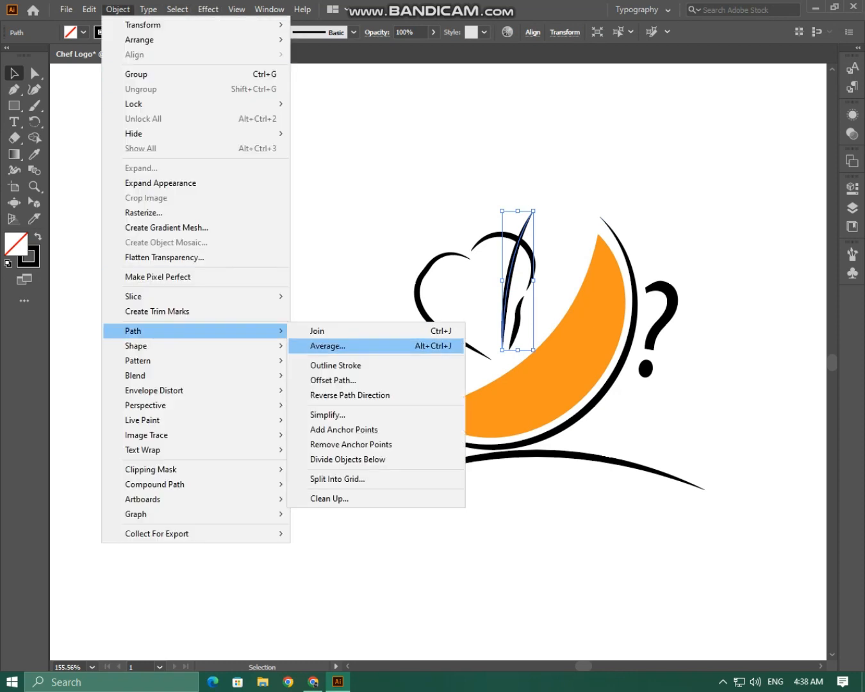
{"action": "left_click", "coordinate": [328, 380]}
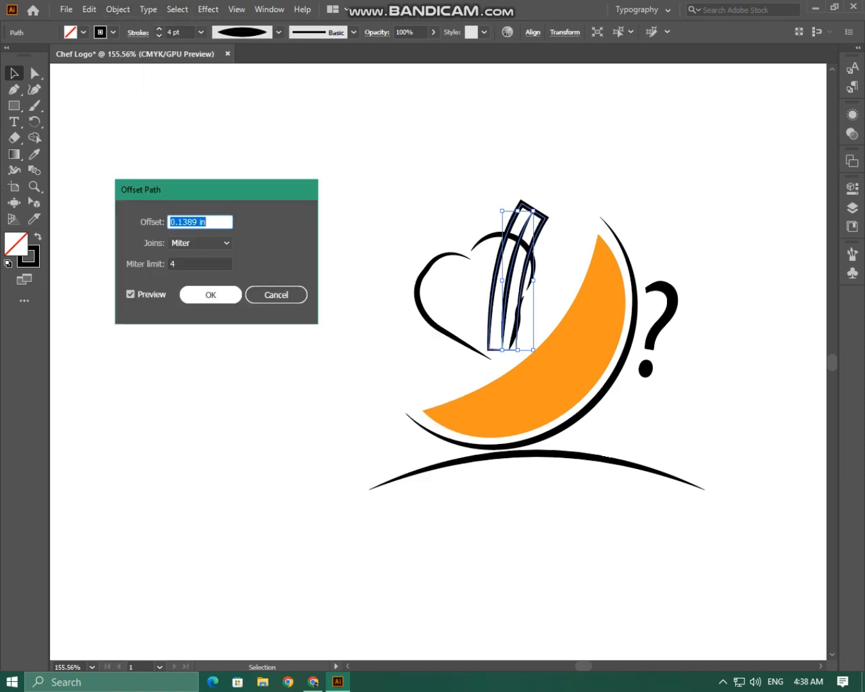
{"action": "key", "text": "Return"}
Remove the offset outline and the right lobe section crossing the long stroke with Shape Builder, splitting the lobe arc in two.
{"action": "left_click_drag", "start_coordinate": [468, 171], "coordinate": [527, 282]}
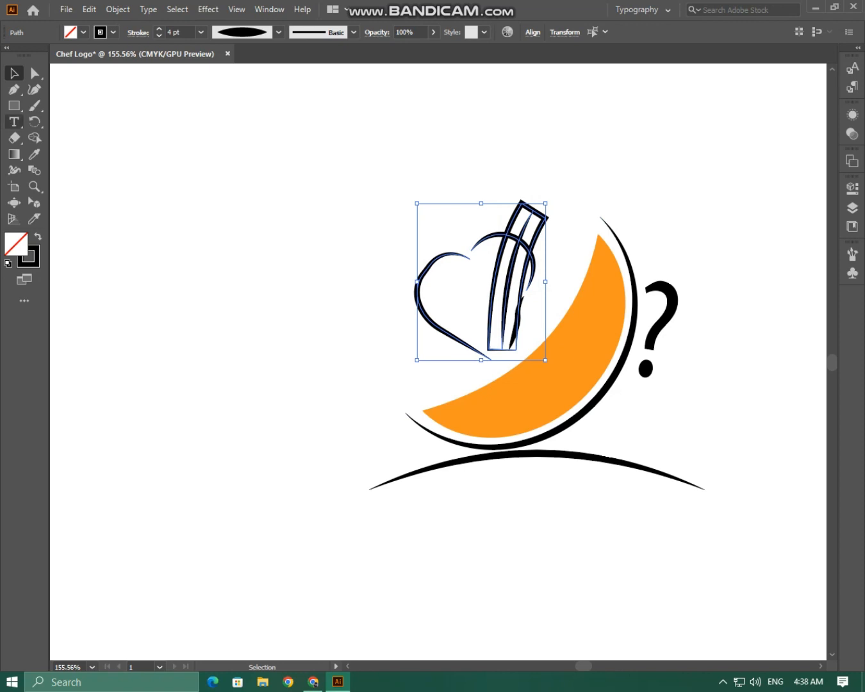
{"action": "key", "text": "shift+m"}
{"action": "left_click", "coordinate": [502, 288], "text": "alt"}
{"action": "left_click", "coordinate": [514, 237], "text": "alt"}
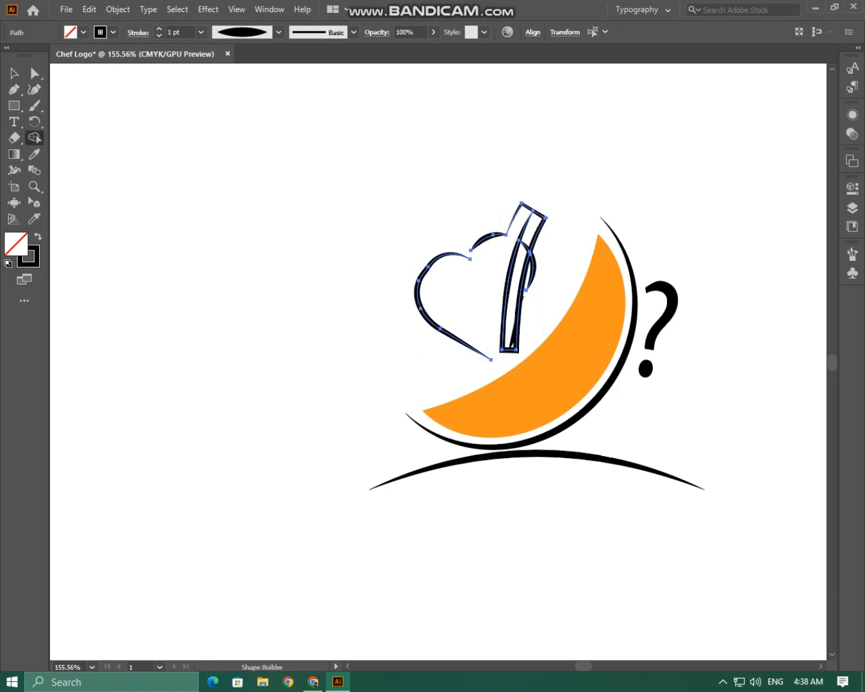
{"action": "left_click", "coordinate": [516, 221], "text": "alt"}
{"action": "left_click", "coordinate": [538, 229], "text": "alt"}
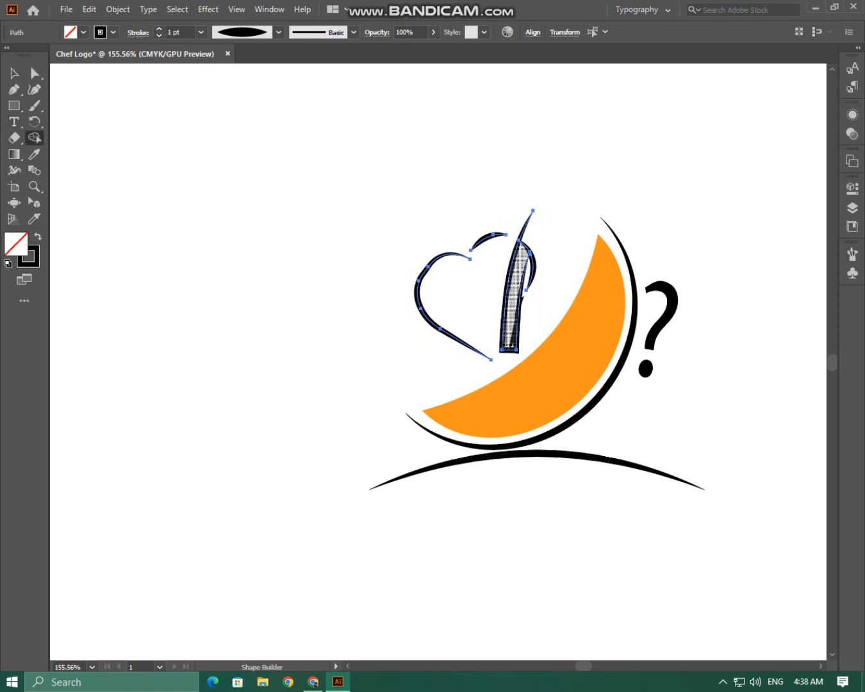
{"action": "left_click", "coordinate": [514, 301], "text": "alt"}
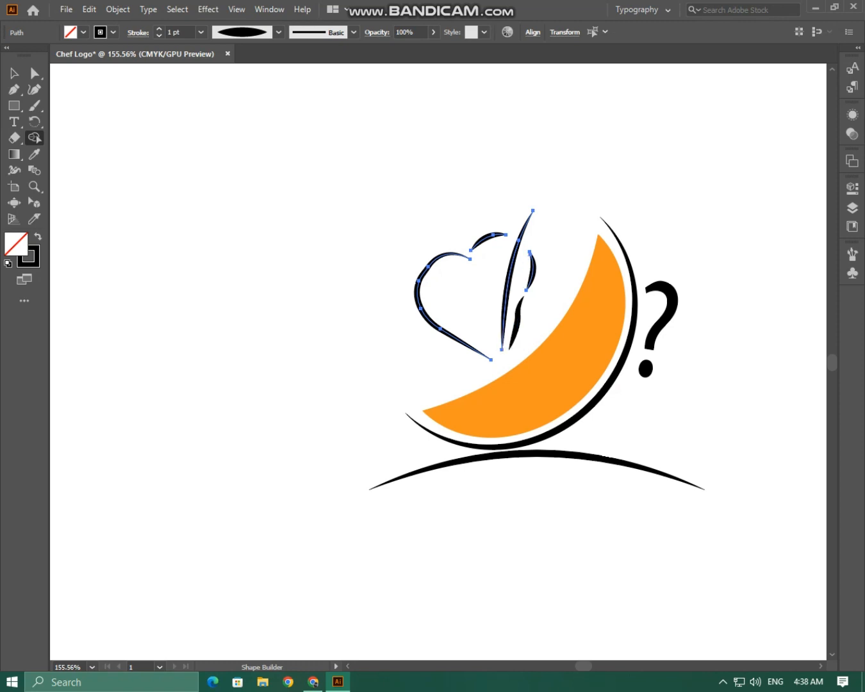
{"action": "key", "text": "v"}
{"action": "left_click", "coordinate": [412, 211]}
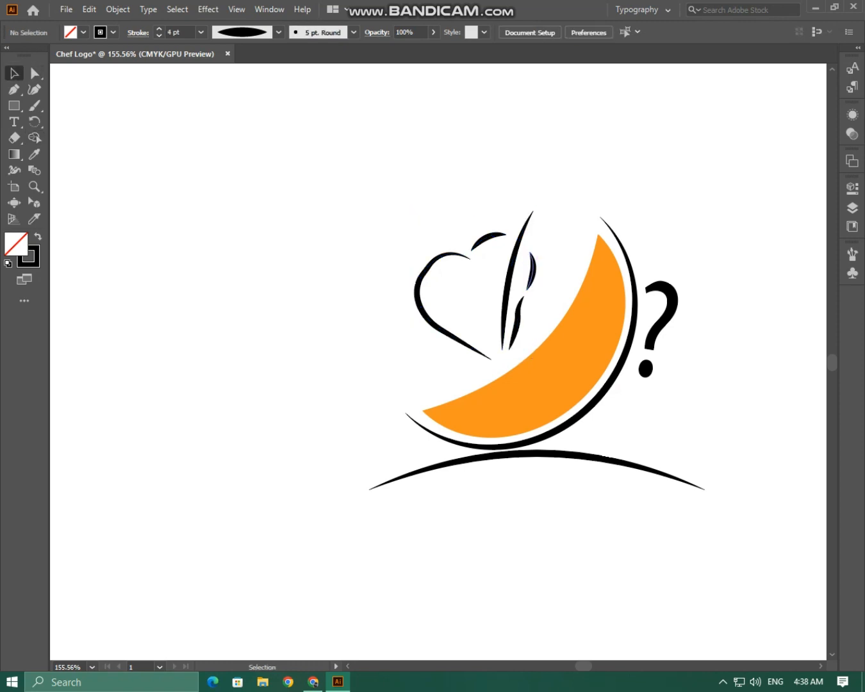
Move the small right lobe piece up toward the long stroke and extend the top arc's right end to meet it.
{"action": "left_click_drag", "start_coordinate": [535, 268], "coordinate": [531, 258]}
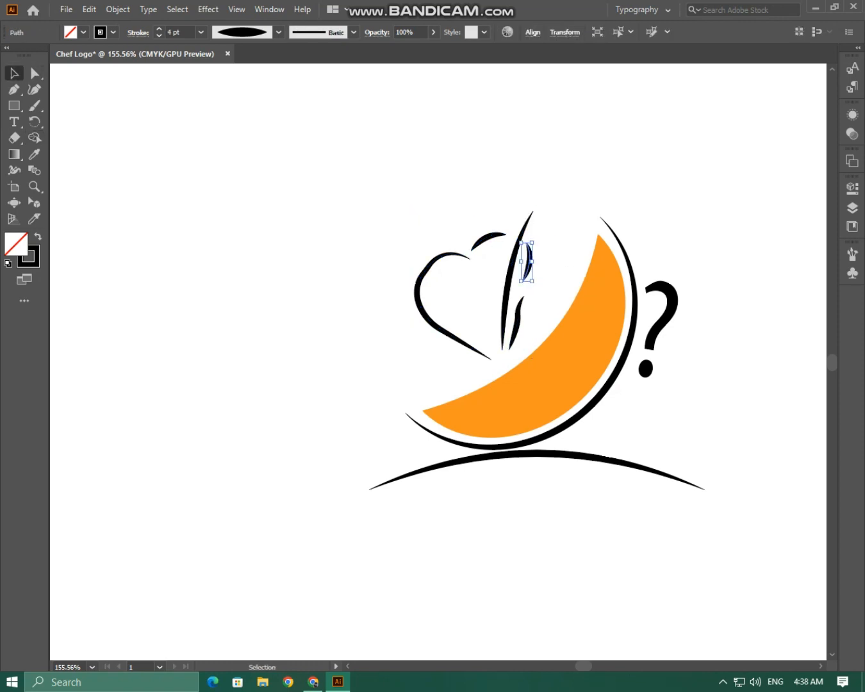
{"action": "left_click", "coordinate": [505, 236]}
{"action": "key", "text": "a"}
{"action": "left_click", "coordinate": [506, 236]}
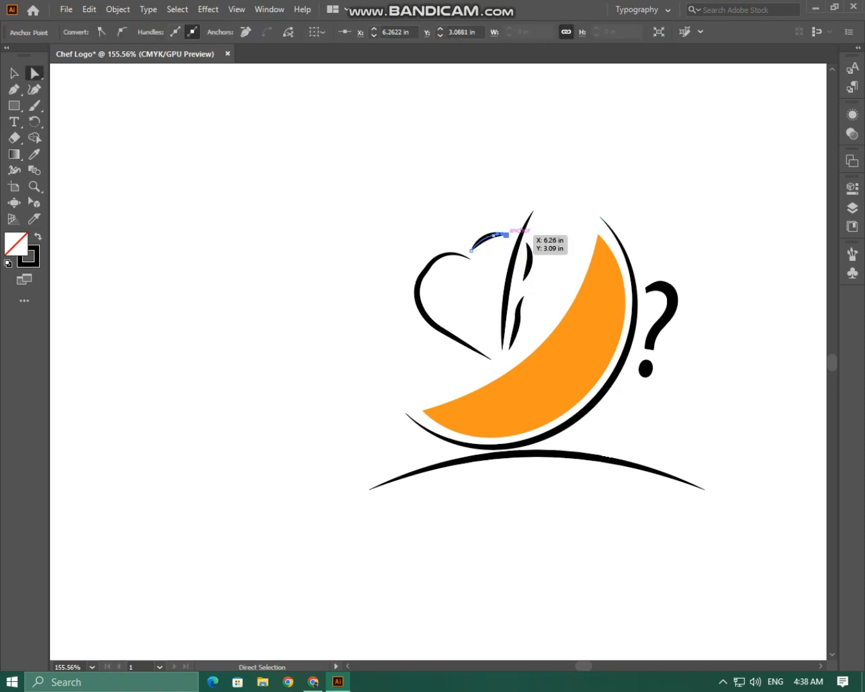
{"action": "left_click_drag", "start_coordinate": [506, 235], "coordinate": [516, 235]}
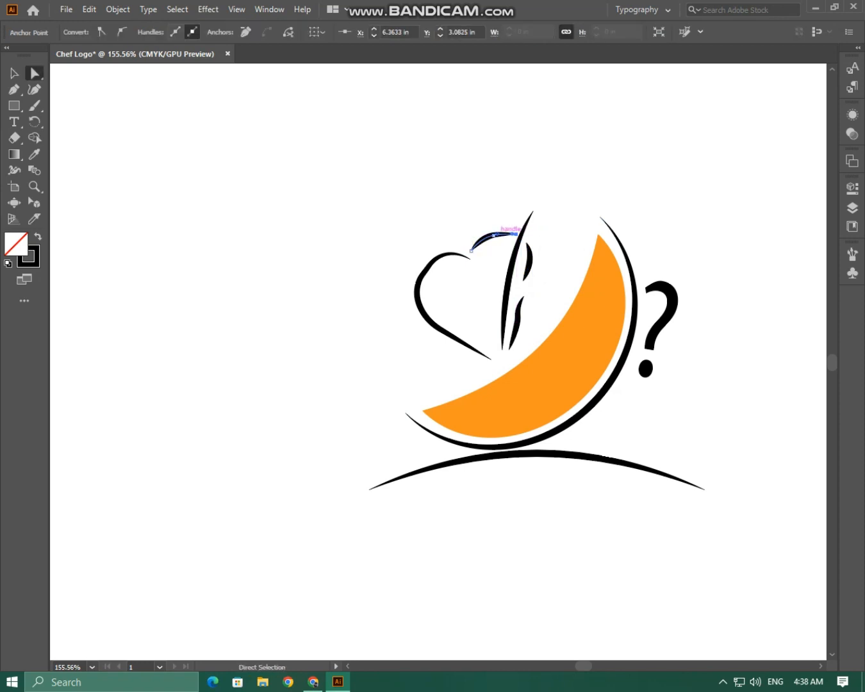
{"action": "left_click", "coordinate": [516, 235]}
Smooth the top arc into an even hump by raising its right end handle and middle anchor.
{"action": "key", "text": "z"}
{"action": "left_click_drag", "start_coordinate": [518, 241], "coordinate": [599, 243]}
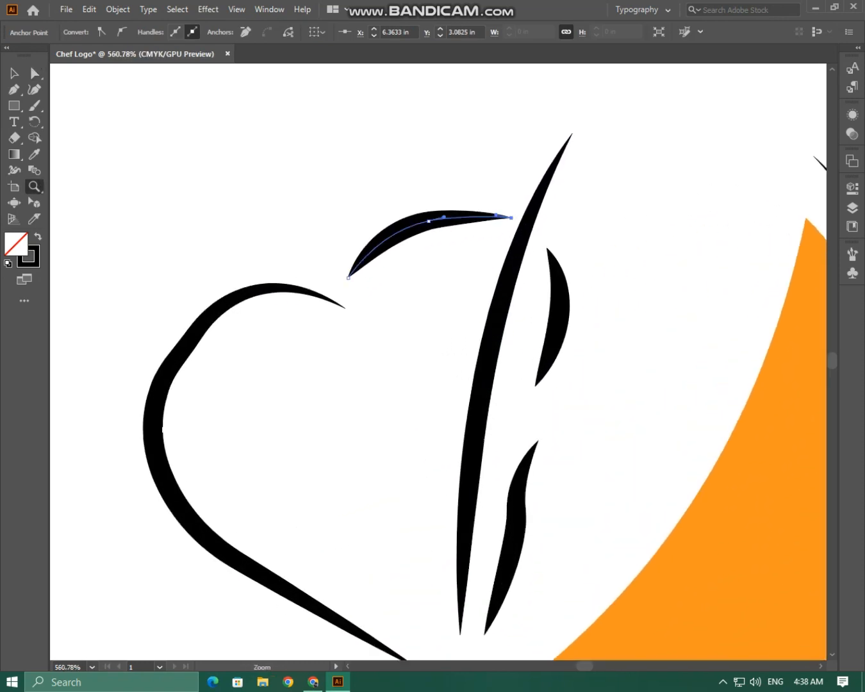
{"action": "key", "text": "v"}
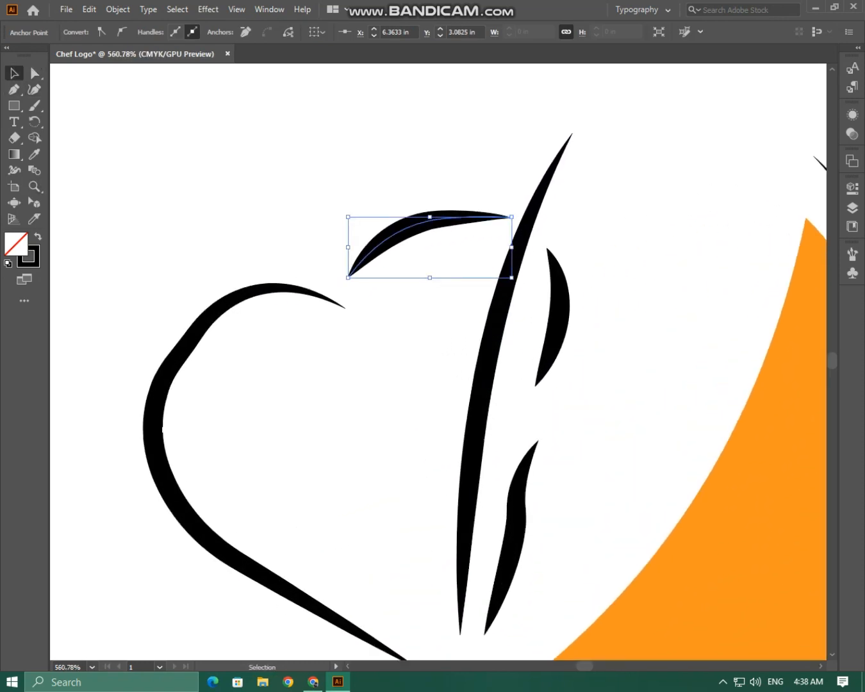
{"action": "left_click", "coordinate": [576, 224]}
{"action": "left_click", "coordinate": [513, 218]}
{"action": "key", "text": "a"}
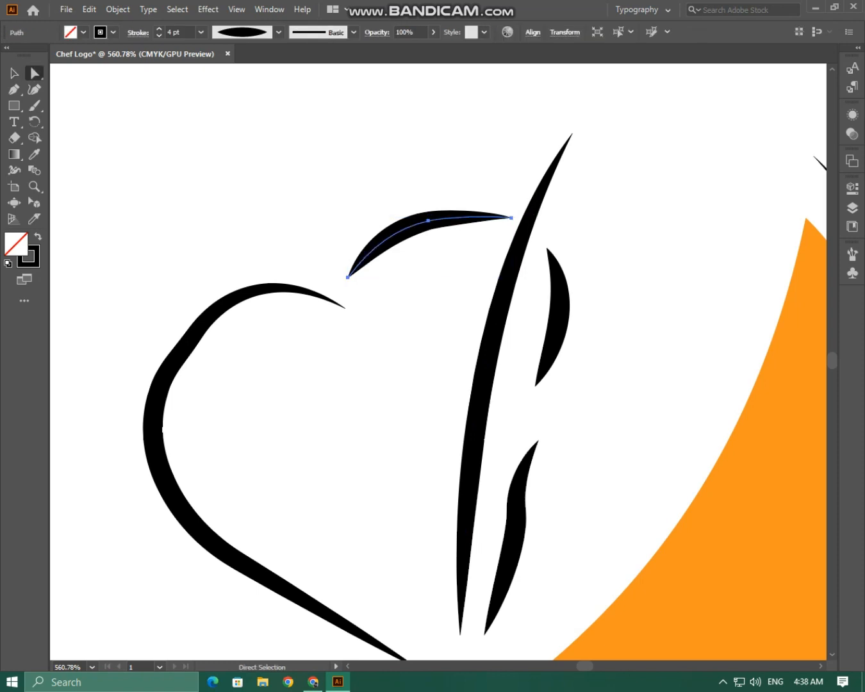
{"action": "left_click", "coordinate": [511, 218]}
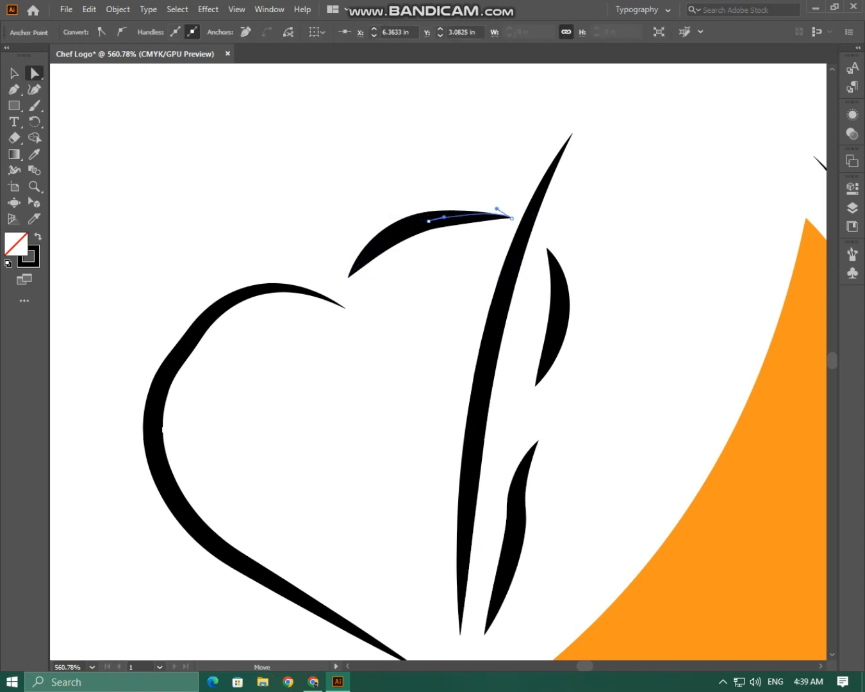
{"action": "left_click_drag", "start_coordinate": [496, 202], "coordinate": [480, 197]}
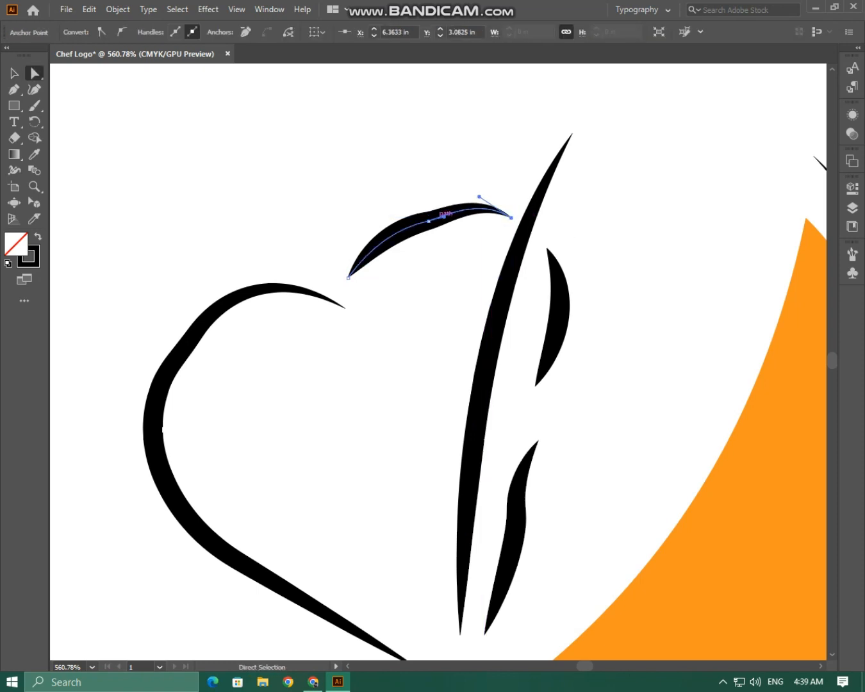
{"action": "left_click_drag", "start_coordinate": [428, 220], "coordinate": [426, 214]}
{"action": "left_click", "coordinate": [469, 244]}
Bow the right lobe arc outward and stretch its lower end to the long stroke's base, moving the small wavy stroke aside.
{"action": "left_click_drag", "start_coordinate": [561, 297], "coordinate": [565, 297]}
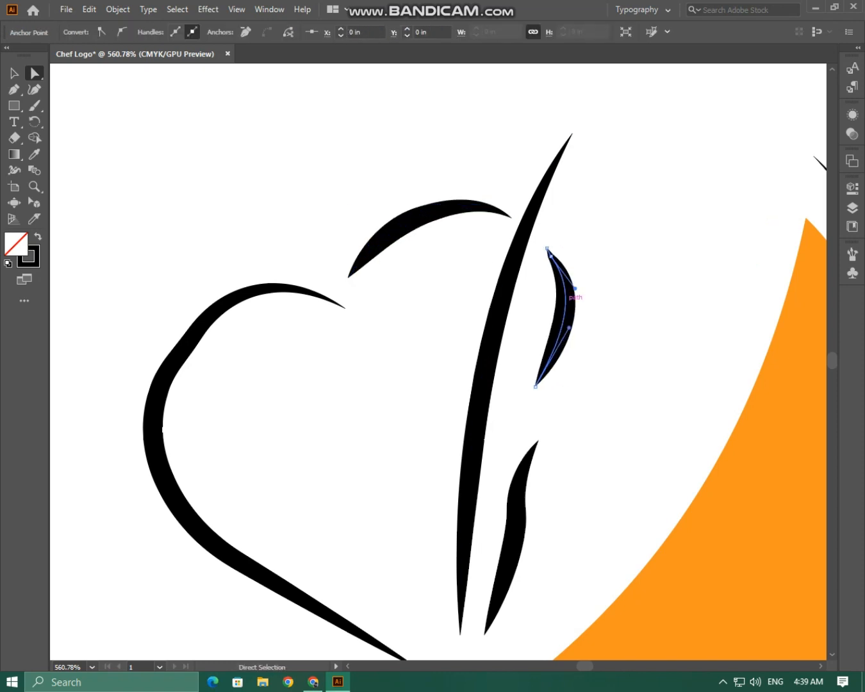
{"action": "left_click", "coordinate": [556, 410]}
{"action": "left_click", "coordinate": [516, 512]}
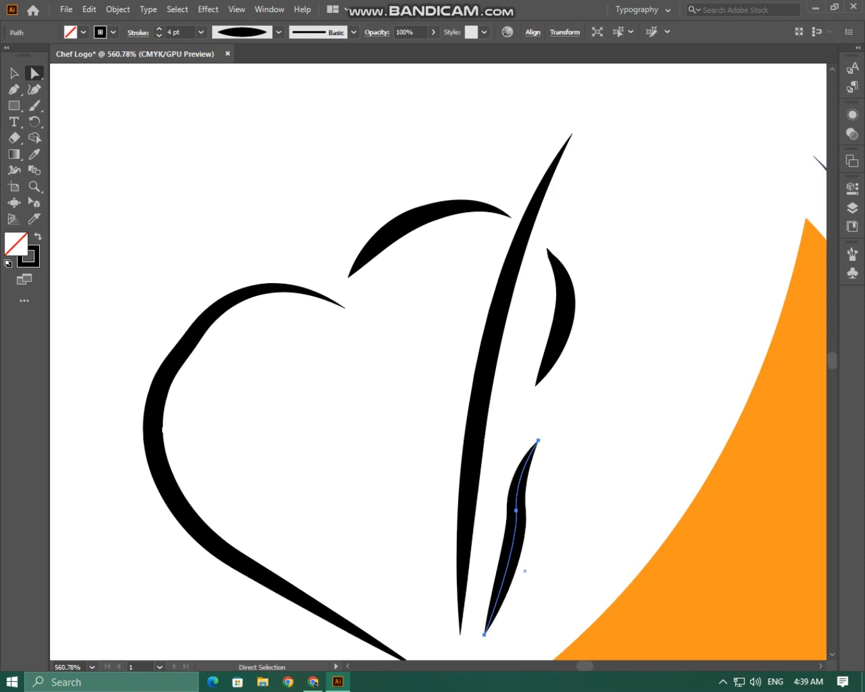
{"action": "mouse_move", "coordinate": [520, 498]}
{"action": "left_mouse_down"}
{"action": "mouse_move", "coordinate": [578, 391]}
{"action": "mouse_move", "coordinate": [551, 420]}
{"action": "mouse_move", "coordinate": [527, 564]}
{"action": "mouse_move", "coordinate": [486, 628]}
{"action": "left_mouse_up"}
{"action": "left_click", "coordinate": [540, 381]}
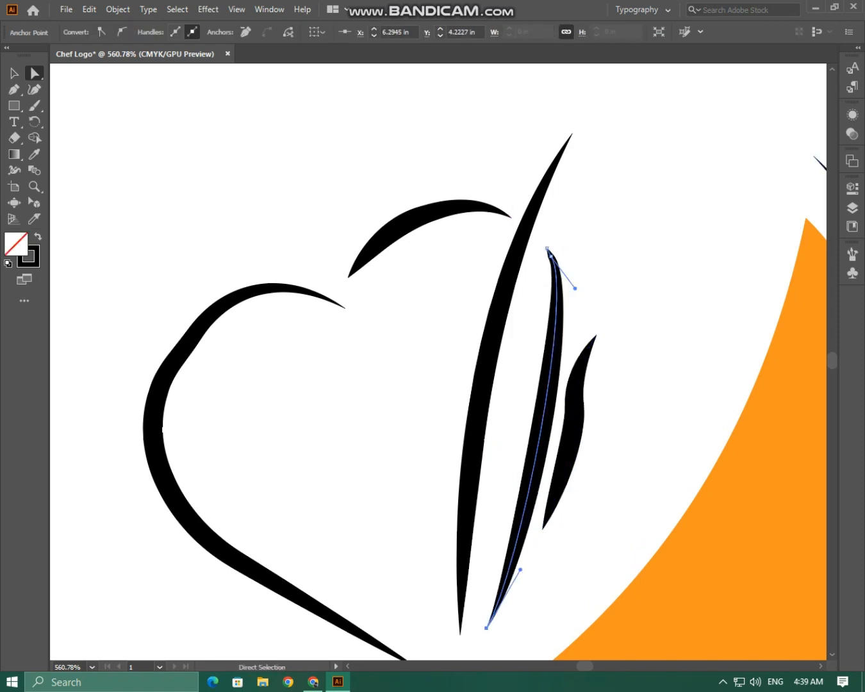
{"action": "left_click_drag", "start_coordinate": [575, 288], "coordinate": [639, 396]}
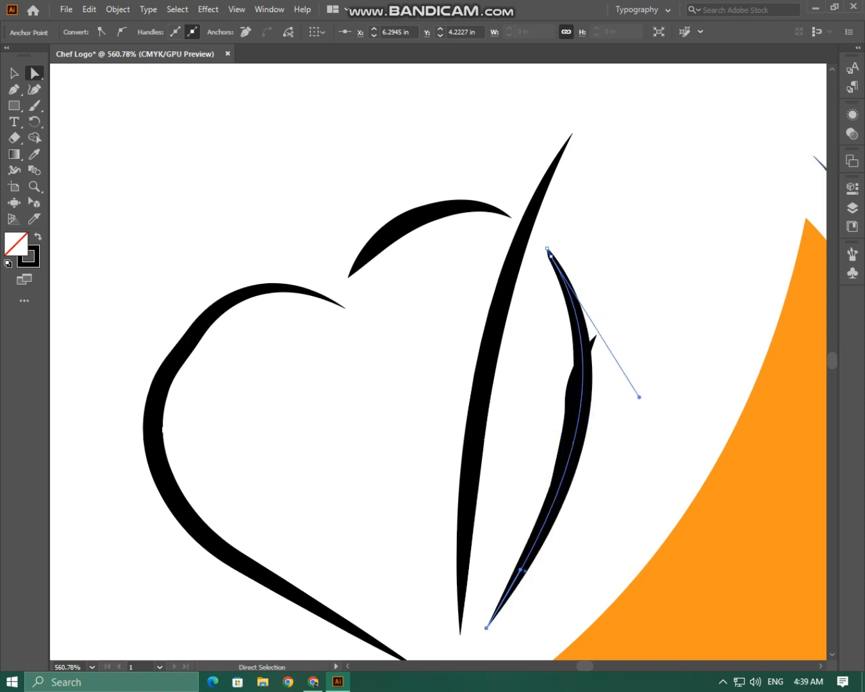
Move the small wavy stroke clear to the right of the lobe arc and nudge the arc slightly toward the long stroke.
{"action": "left_click", "coordinate": [594, 338]}
{"action": "left_click_drag", "start_coordinate": [576, 387], "coordinate": [622, 391]}
{"action": "left_click", "coordinate": [622, 517]}
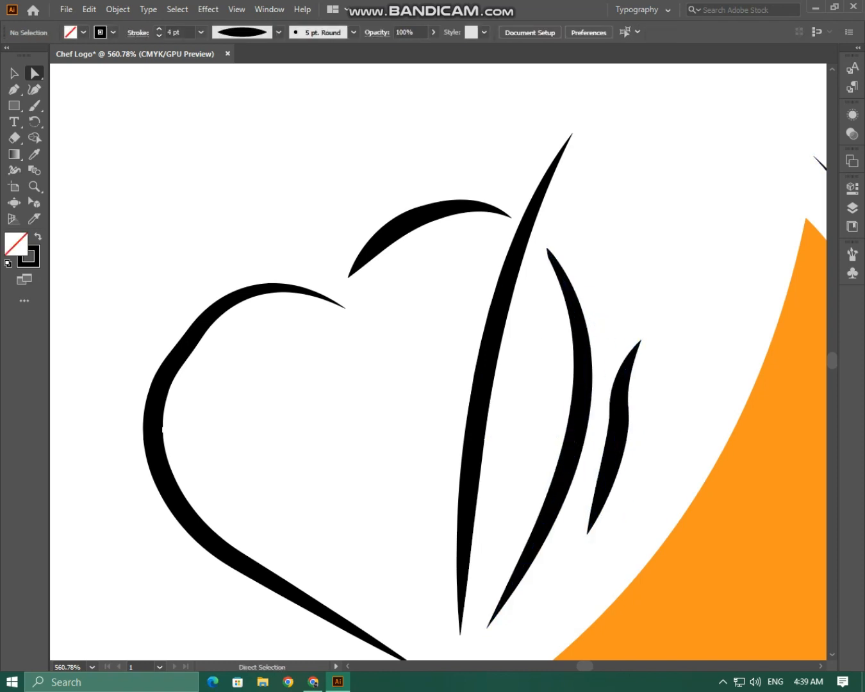
{"action": "left_click_drag", "start_coordinate": [375, 341], "coordinate": [306, 304]}
{"action": "left_click_drag", "start_coordinate": [558, 326], "coordinate": [603, 326]}
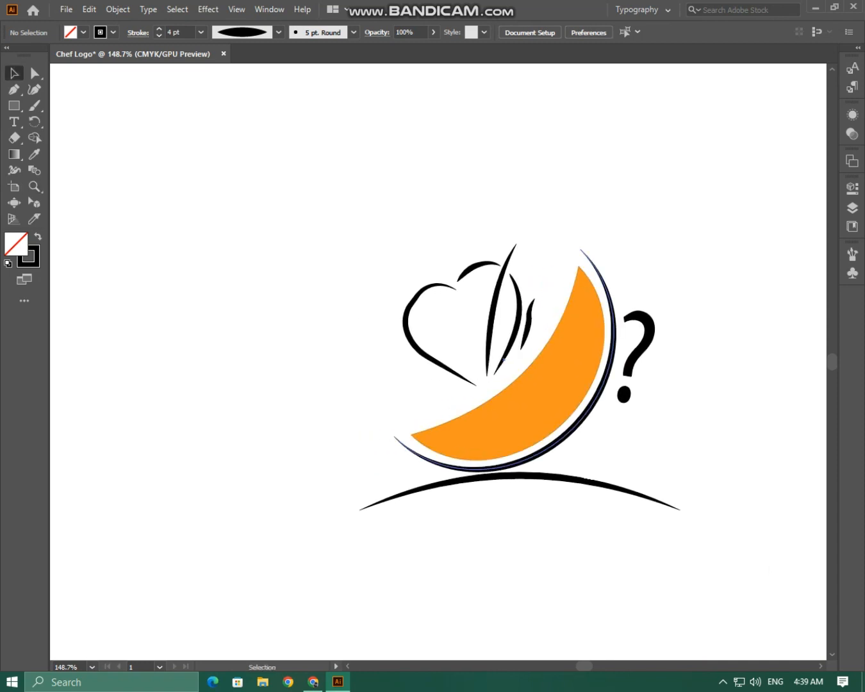
{"action": "left_click_drag", "start_coordinate": [518, 311], "coordinate": [515, 311]}
{"action": "left_click", "coordinate": [557, 217]}
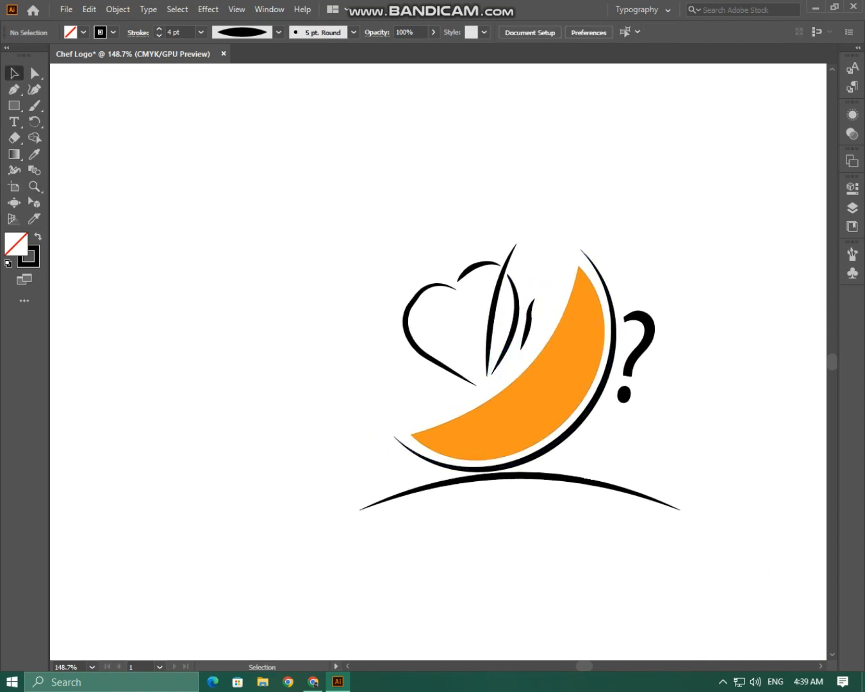
{"action": "left_click", "coordinate": [551, 221]}
Add two separate text lines reading "Joiya's" and "Cafe" in the artboard's upper-left area.
{"action": "left_click_drag", "start_coordinate": [513, 321], "coordinate": [630, 326]}
{"action": "key", "text": "z"}
{"action": "left_click_drag", "start_coordinate": [350, 200], "coordinate": [353, 200]}
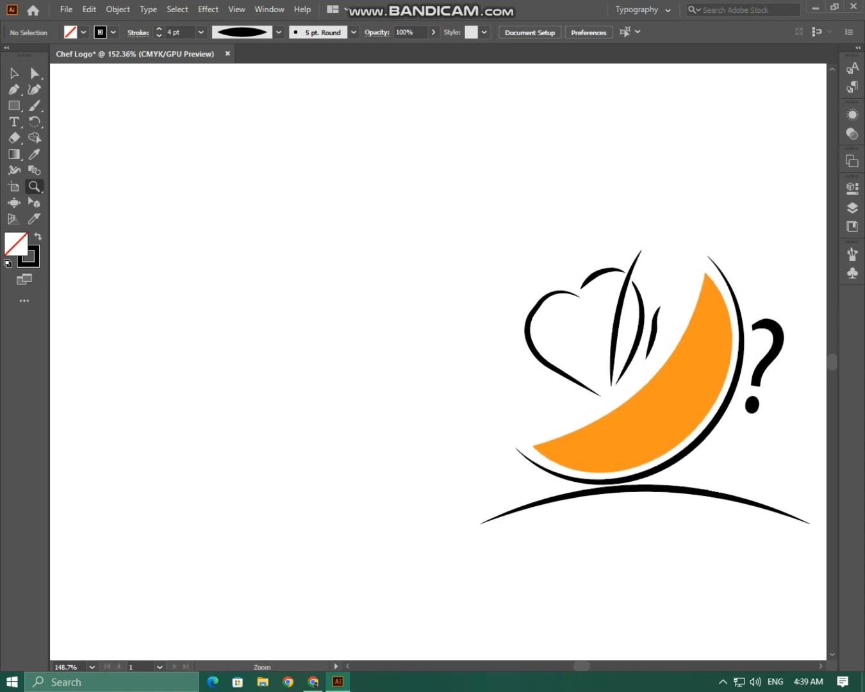
{"action": "key", "text": "ctrl+0"}
{"action": "key", "text": "v"}
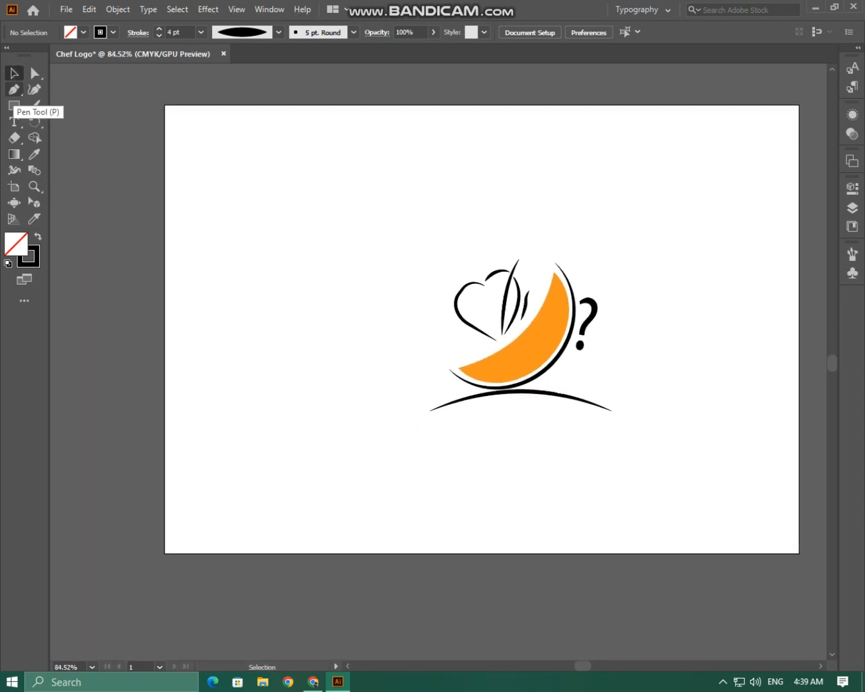
{"action": "left_click", "coordinate": [15, 122]}
{"action": "left_click", "coordinate": [203, 184]}
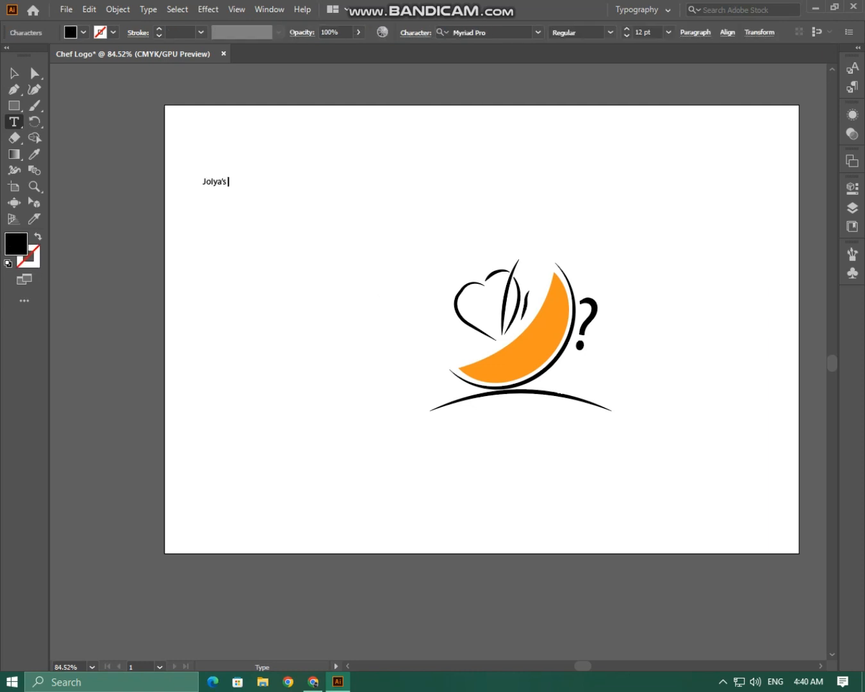
{"action": "left_click", "coordinate": [252, 259]}
{"action": "type", "text": "Cafe"}
{"action": "key", "text": "Escape"}
Set both text lines to 72 pt in the adelia script font.
{"action": "left_click_drag", "start_coordinate": [316, 323], "coordinate": [211, 158]}
{"action": "left_click", "coordinate": [668, 32]}
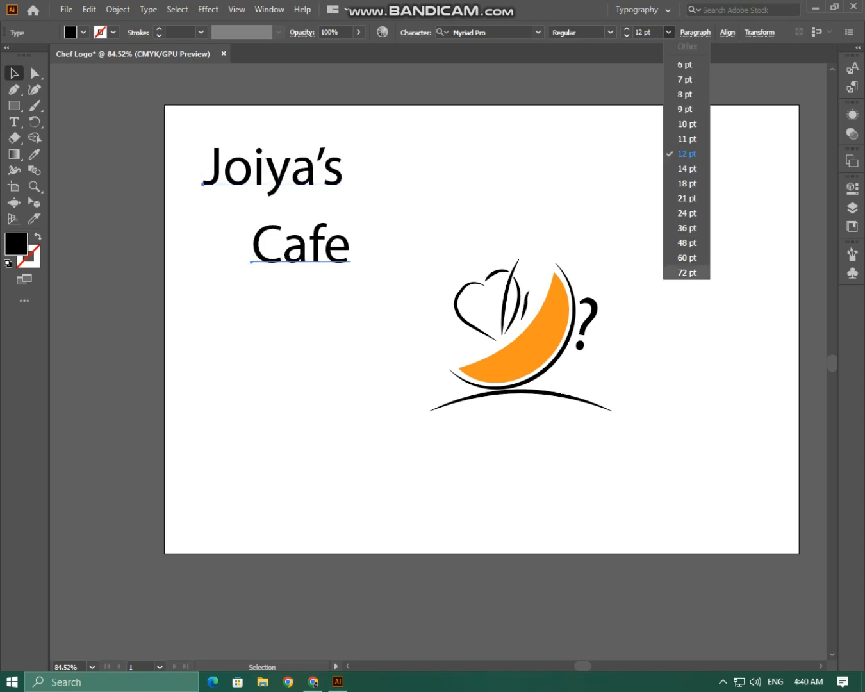
{"action": "left_click", "coordinate": [683, 274]}
{"action": "left_click", "coordinate": [537, 32]}
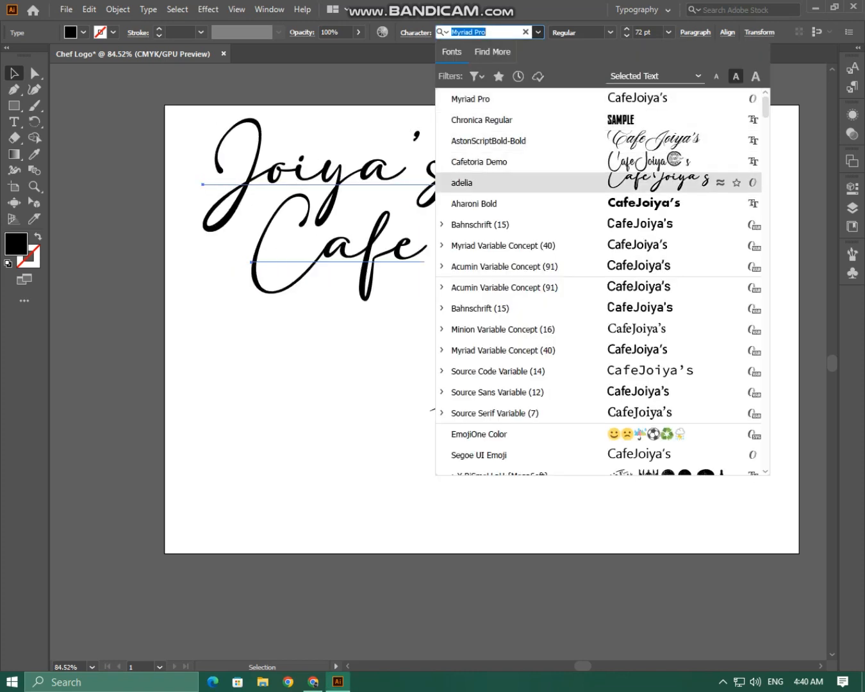
{"action": "left_click", "coordinate": [481, 182]}
{"action": "left_click", "coordinate": [520, 189]}
Shift "Joiya's" slightly down and left, and set the capital C of "Cafe" in AstonScriptBold-Bold.
{"action": "left_click_drag", "start_coordinate": [368, 172], "coordinate": [352, 183]}
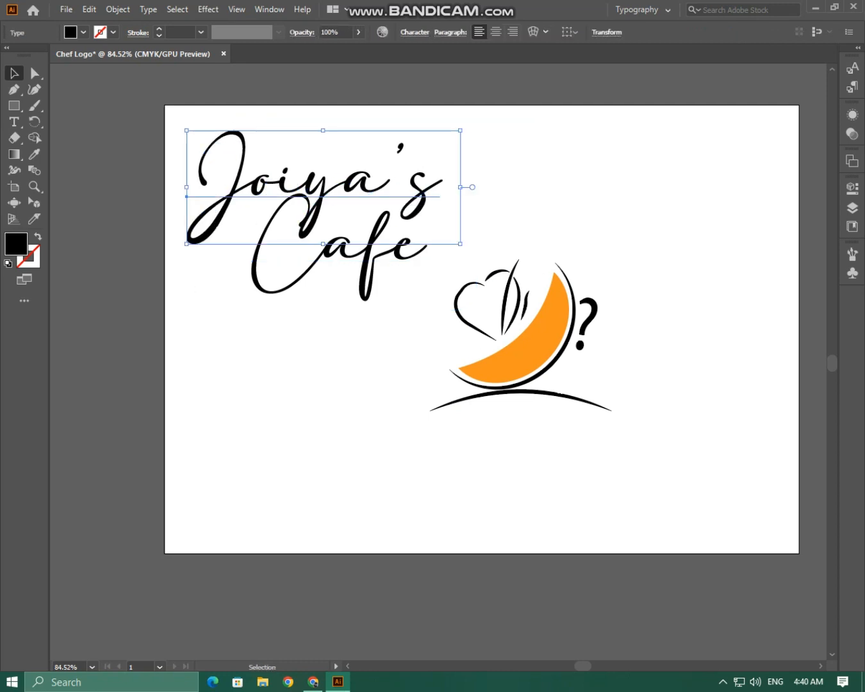
{"action": "double_click", "coordinate": [353, 184]}
{"action": "left_click_drag", "start_coordinate": [189, 191], "coordinate": [254, 192]}
{"action": "left_click_drag", "start_coordinate": [254, 256], "coordinate": [323, 256]}
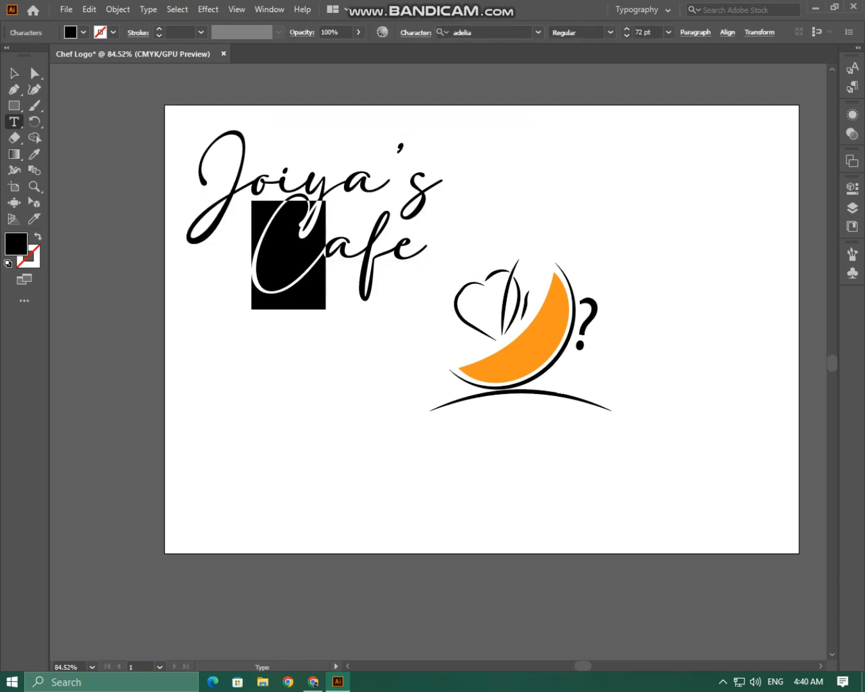
{"action": "left_click", "coordinate": [538, 32]}
{"action": "left_click", "coordinate": [487, 160]}
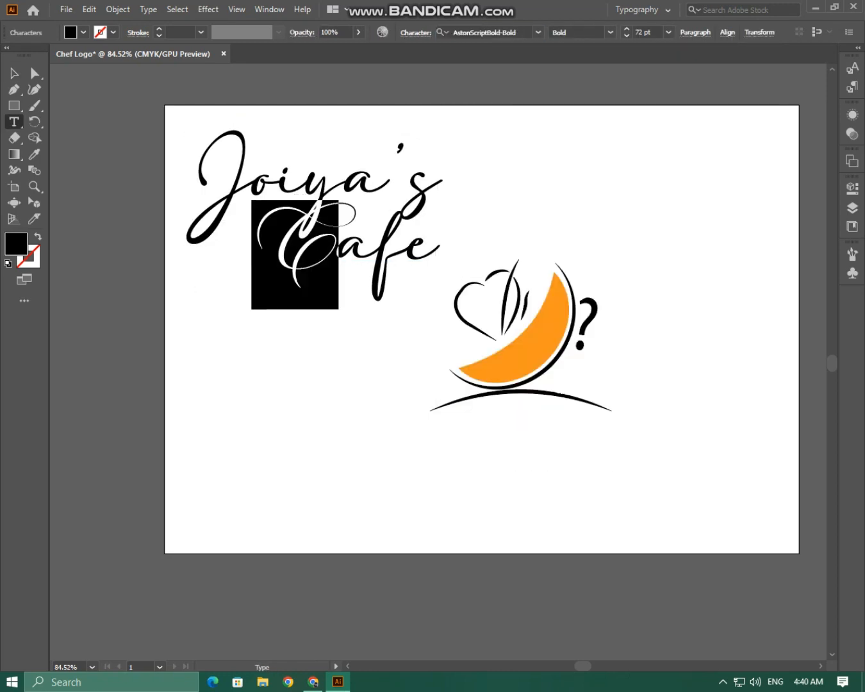
{"action": "left_click", "coordinate": [255, 190]}
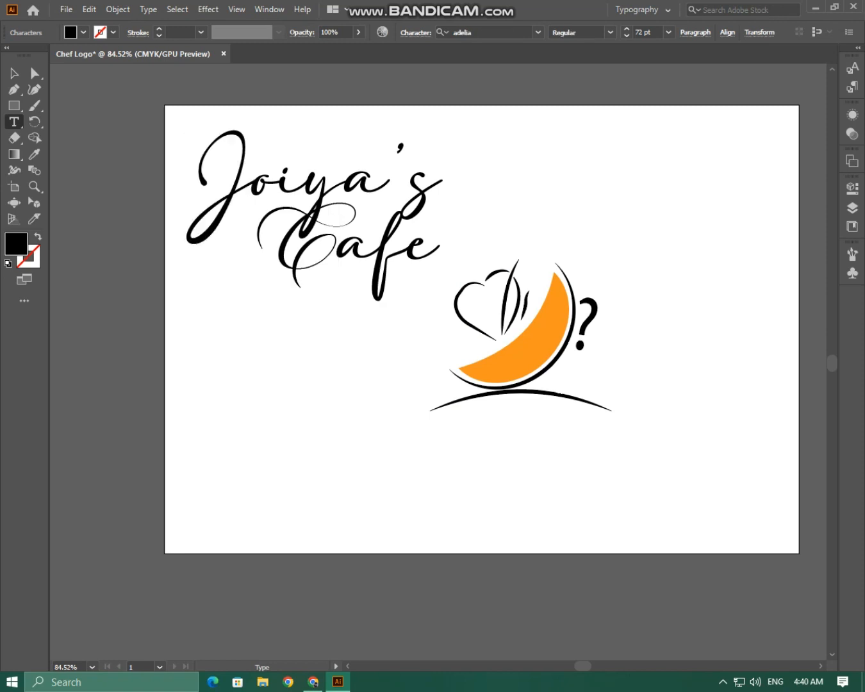
Replace the final e of "Cafe" with its fourth alternate glyph, the long curling swash.
{"action": "double_click", "coordinate": [385, 251]}
{"action": "left_click", "coordinate": [385, 251]}
{"action": "left_click_drag", "start_coordinate": [383, 251], "coordinate": [436, 252]}
{"action": "left_click", "coordinate": [440, 322]}
{"action": "left_click", "coordinate": [490, 321]}
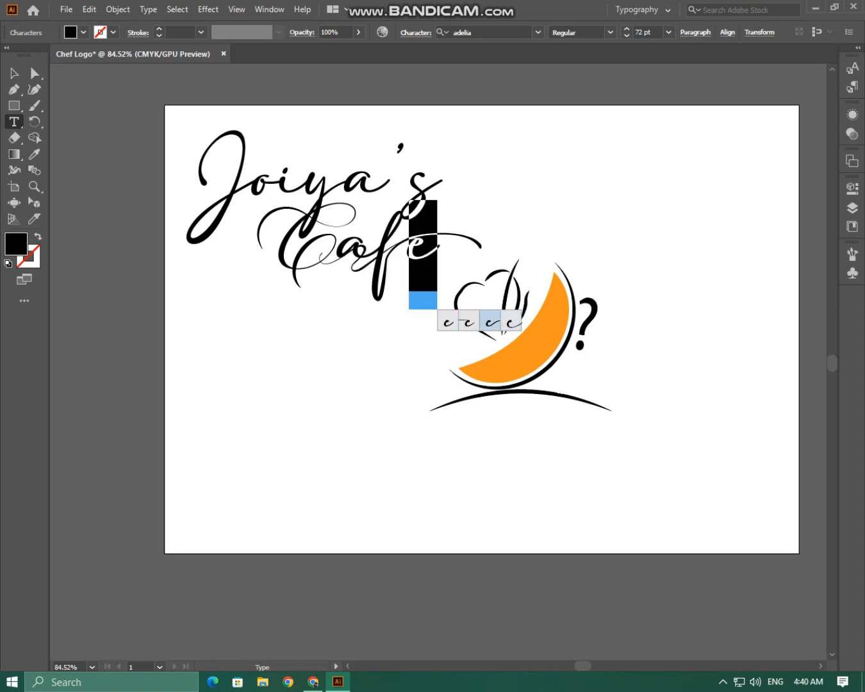
{"action": "left_click", "coordinate": [509, 321]}
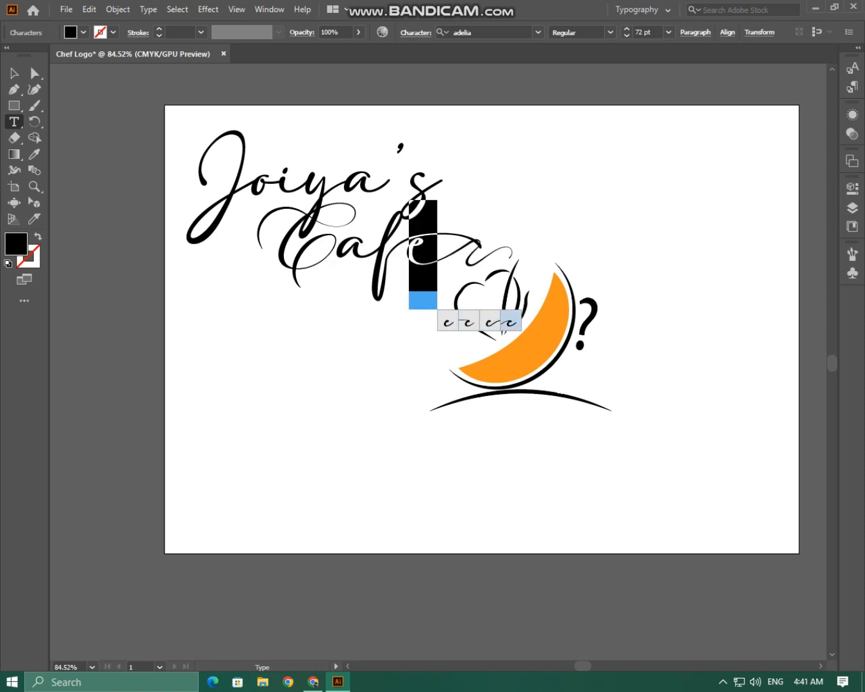
Try the adelia font on the capital C of "Cafe" and undo the change.
{"action": "left_click_drag", "start_coordinate": [338, 253], "coordinate": [379, 253]}
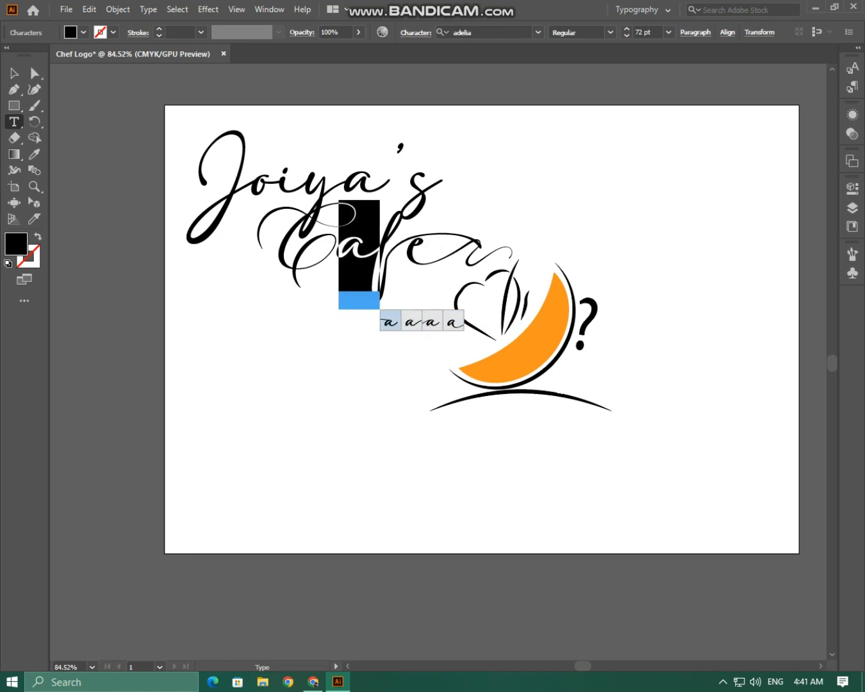
{"action": "left_click_drag", "start_coordinate": [339, 255], "coordinate": [270, 255]}
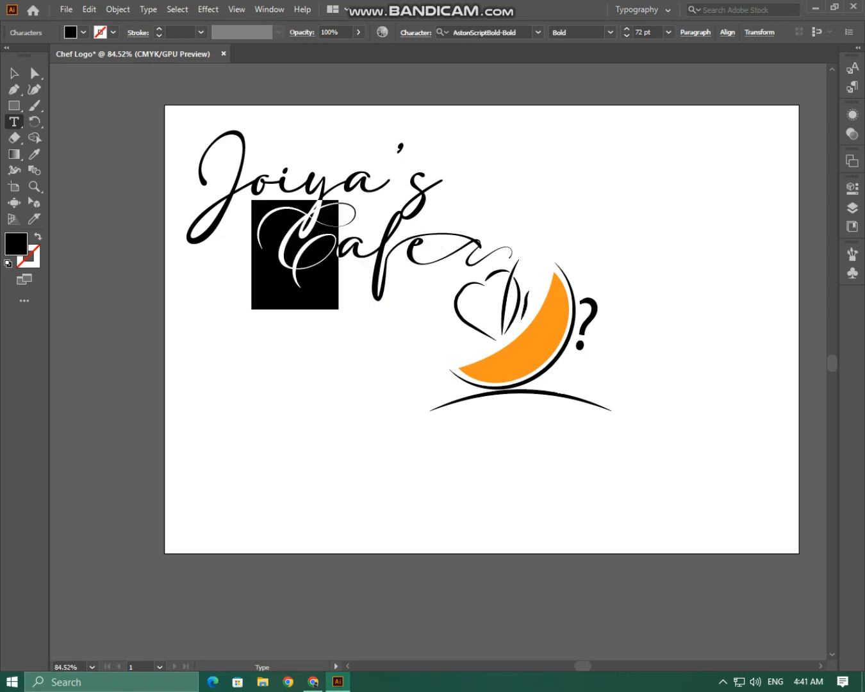
{"action": "left_click", "coordinate": [538, 31]}
{"action": "left_click", "coordinate": [464, 119]}
{"action": "left_click_drag", "start_coordinate": [325, 255], "coordinate": [262, 255]}
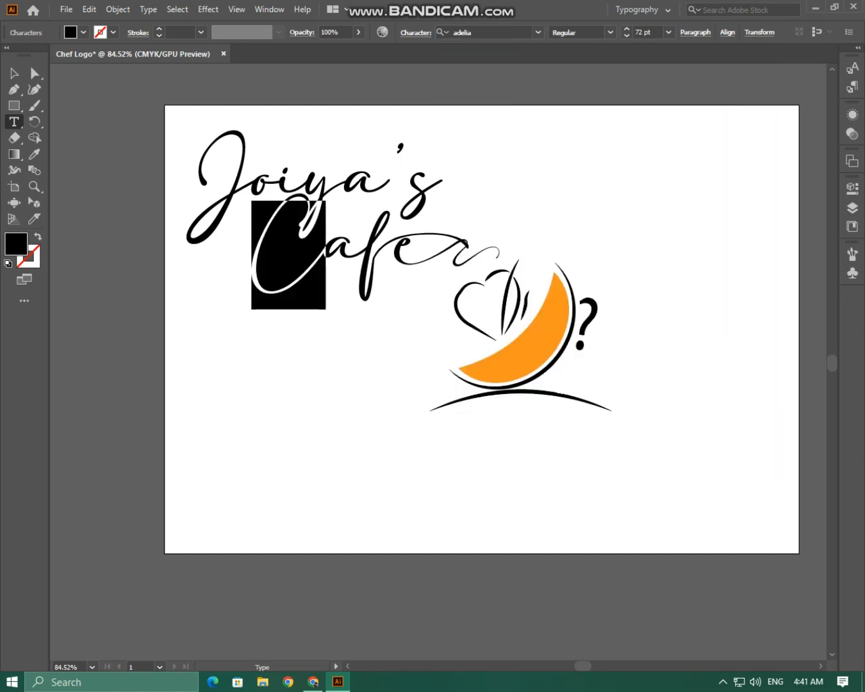
{"action": "left_click", "coordinate": [262, 254]}
{"action": "key", "text": "ctrl+z"}
Give the y of "Joiya's" its second alternate glyph and the final s its fourth, long-swash alternate.
{"action": "left_click_drag", "start_coordinate": [254, 192], "coordinate": [194, 191]}
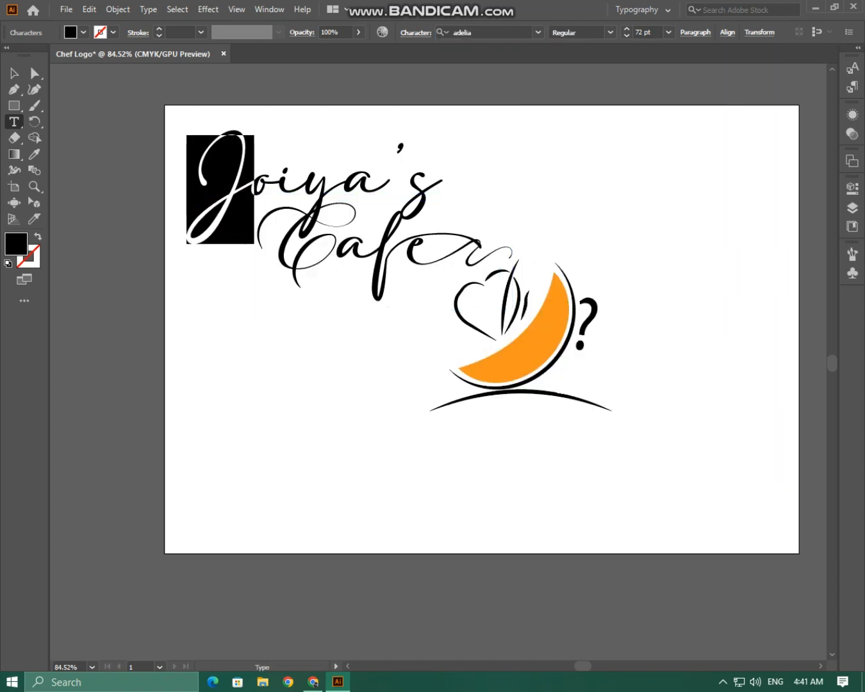
{"action": "left_click", "coordinate": [197, 191]}
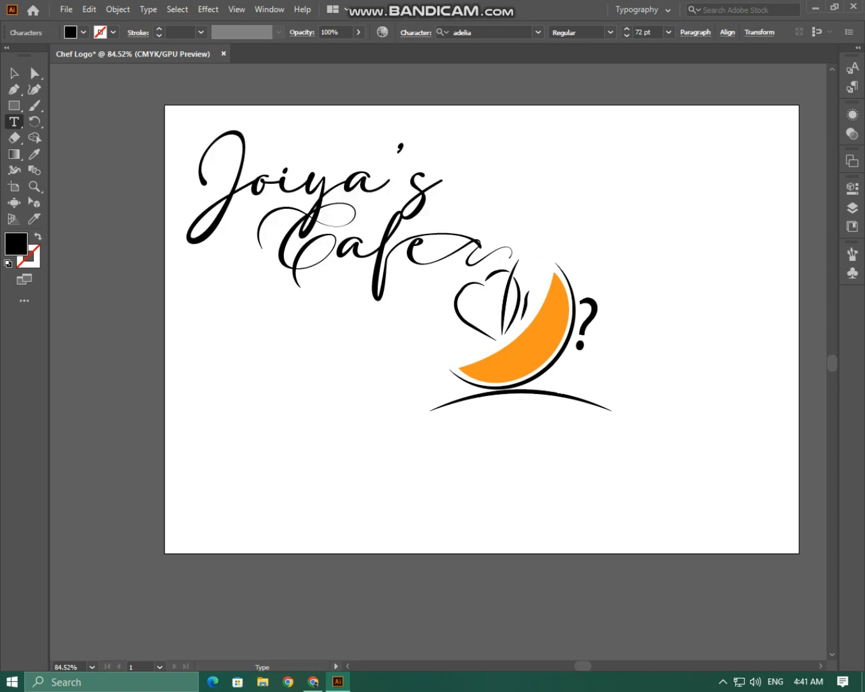
{"action": "key", "text": "shift+Right"}
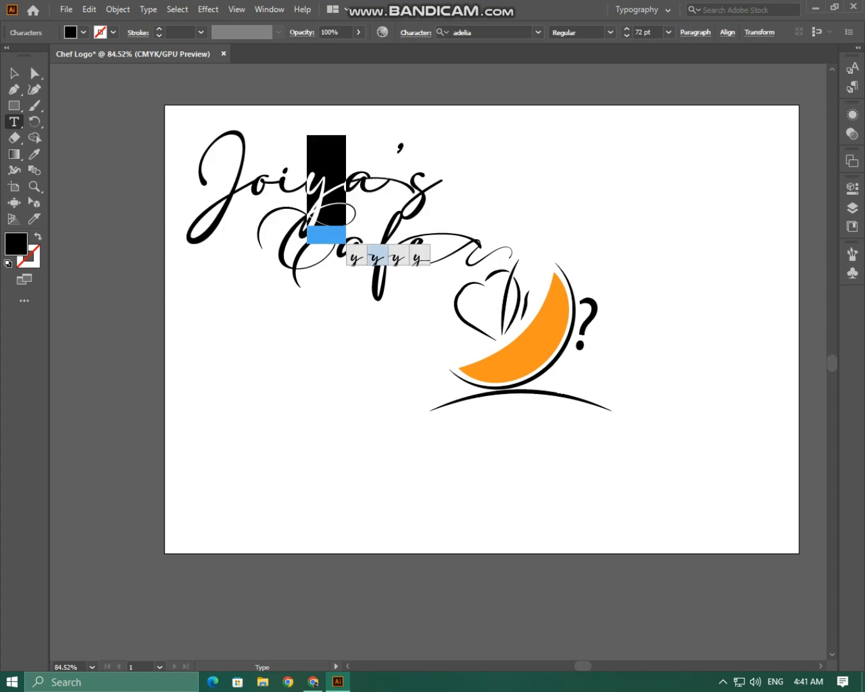
{"action": "left_click_drag", "start_coordinate": [411, 187], "coordinate": [439, 187]}
{"action": "left_click", "coordinate": [513, 256]}
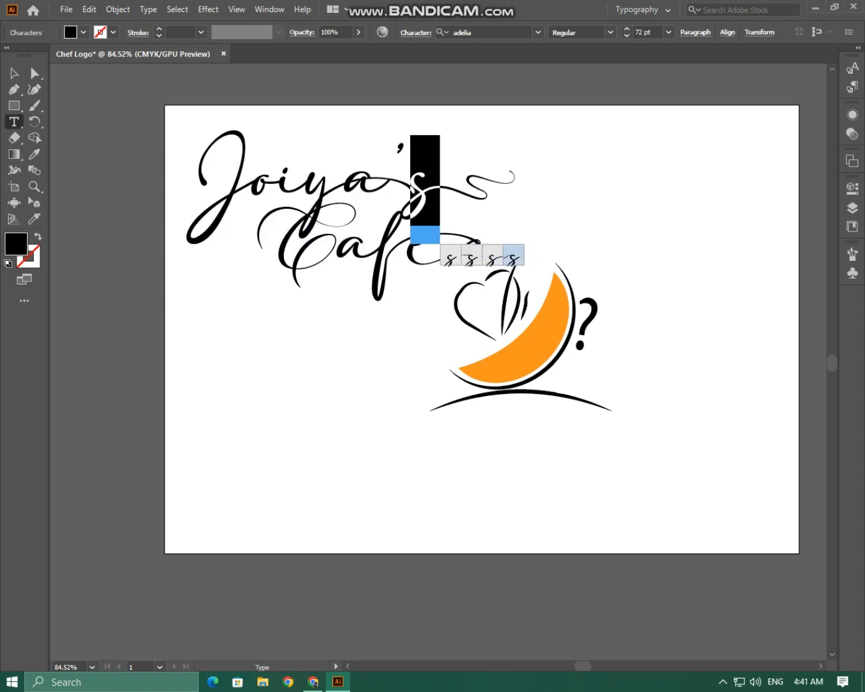
{"action": "left_click", "coordinate": [15, 73]}
{"action": "left_click", "coordinate": [334, 397]}
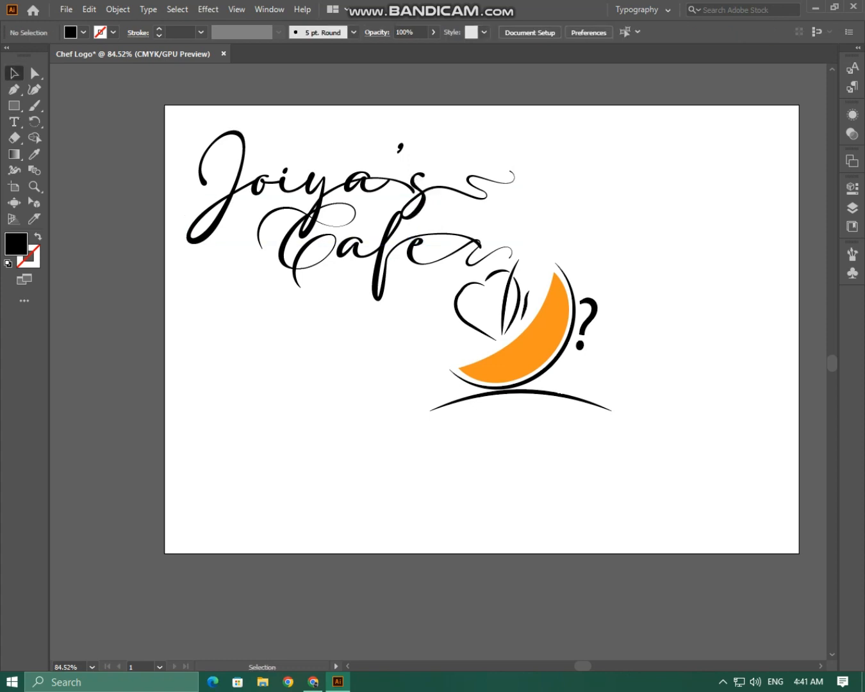
Move "Cafe" down clear of "Joiya's" and shift the whole cup mark with its question-mark handle to the artboard's lower right.
{"action": "left_click_drag", "start_coordinate": [409, 247], "coordinate": [331, 355]}
{"action": "left_click", "coordinate": [359, 442]}
{"action": "left_click", "coordinate": [346, 461]}
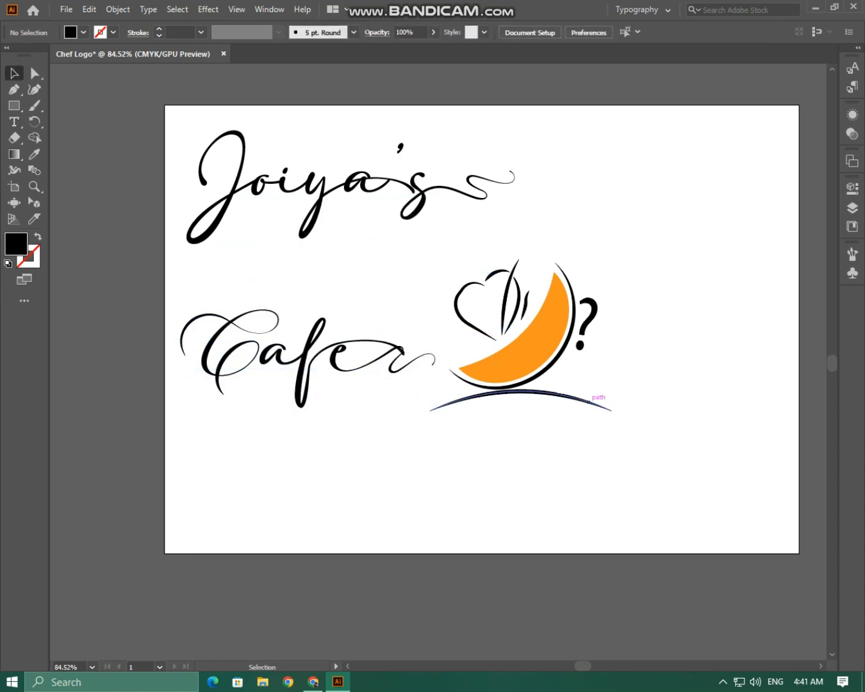
{"action": "left_click_drag", "start_coordinate": [591, 397], "coordinate": [738, 452]}
{"action": "key", "text": "ctrl+z"}
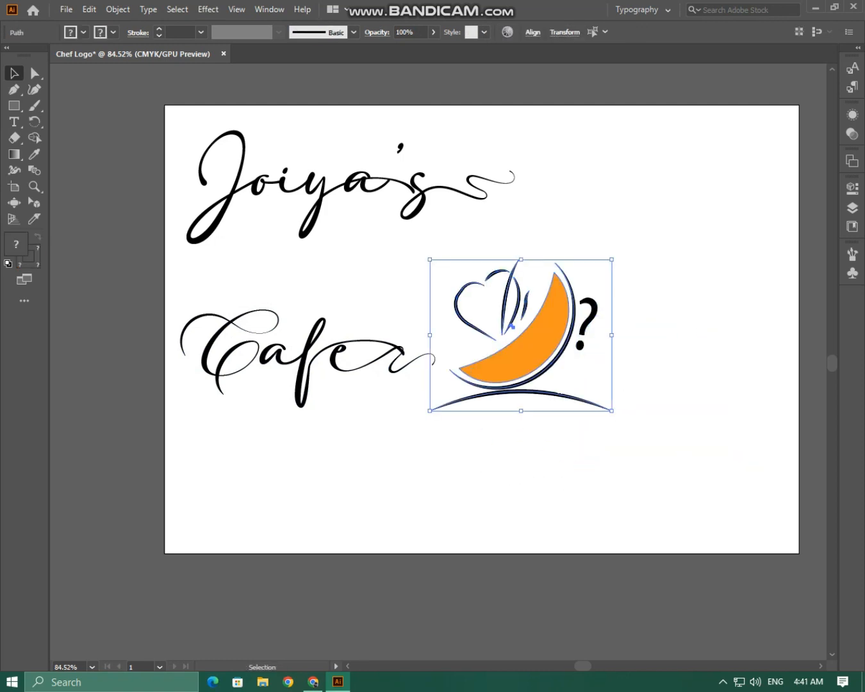
{"action": "left_click", "coordinate": [587, 326], "text": "shift"}
{"action": "left_click_drag", "start_coordinate": [587, 327], "coordinate": [734, 414]}
{"action": "left_click", "coordinate": [773, 333]}
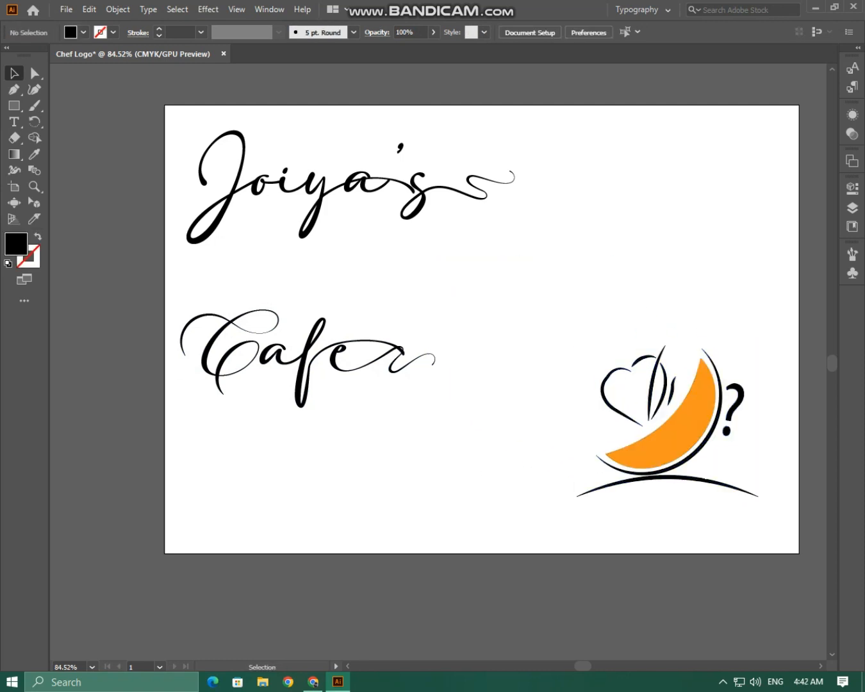
Place "Cafe" just left of the cup mark and lower "Joiya's" to sit closely above it.
{"action": "left_click_drag", "start_coordinate": [339, 355], "coordinate": [475, 369]}
{"action": "left_click_drag", "start_coordinate": [395, 176], "coordinate": [394, 250]}
{"action": "left_click", "coordinate": [557, 263]}
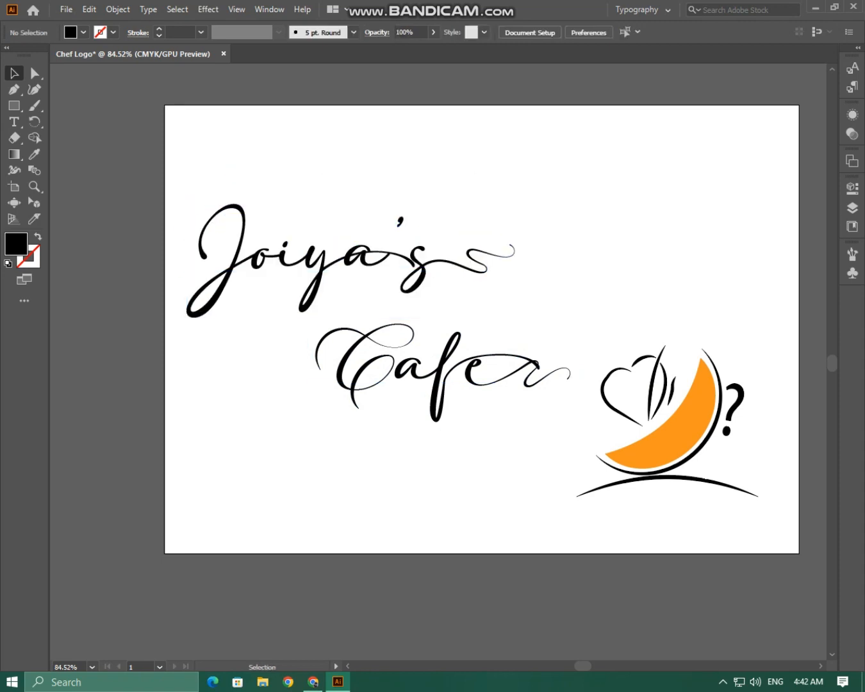
Return the y of "Joiya's" to its first, plain glyph without the swash.
{"action": "double_click", "coordinate": [365, 259]}
{"action": "triple_click", "coordinate": [364, 259]}
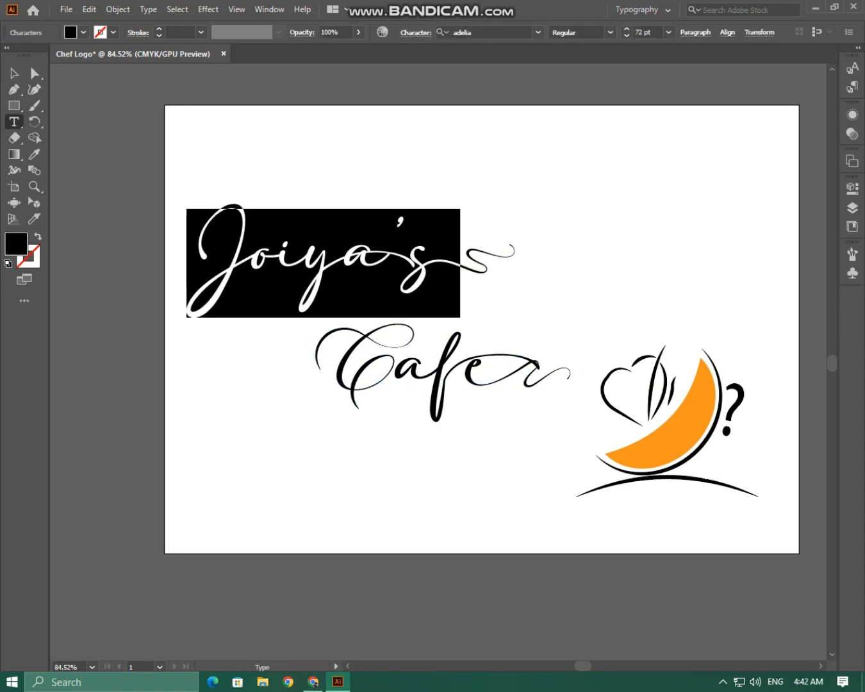
{"action": "left_click_drag", "start_coordinate": [347, 262], "coordinate": [309, 261]}
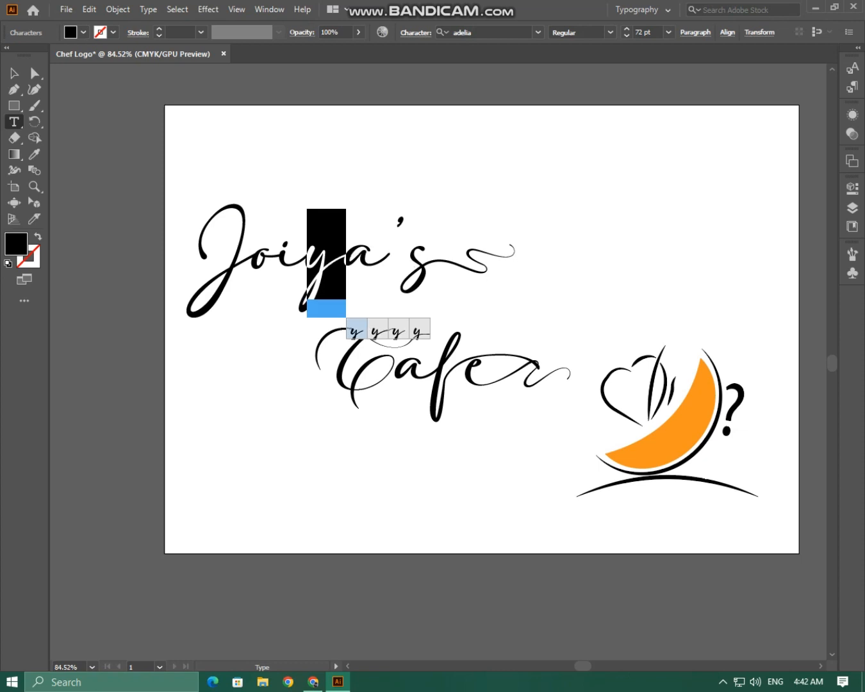
{"action": "left_click", "coordinate": [333, 176]}
Replace the capital J of "Joiya's" with a lowercase j.
{"action": "left_click_drag", "start_coordinate": [411, 258], "coordinate": [389, 258]}
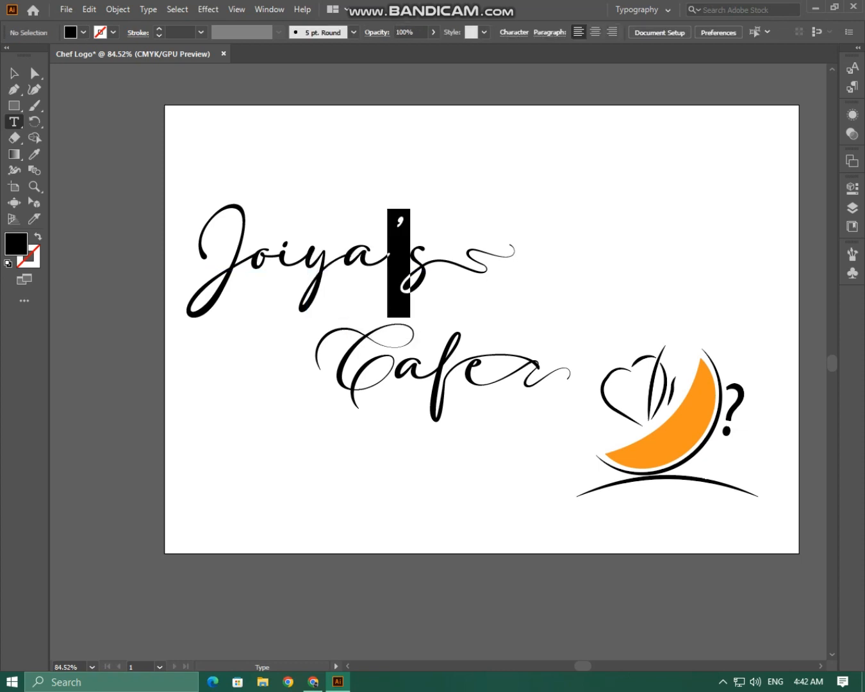
{"action": "left_click_drag", "start_coordinate": [189, 263], "coordinate": [253, 263]}
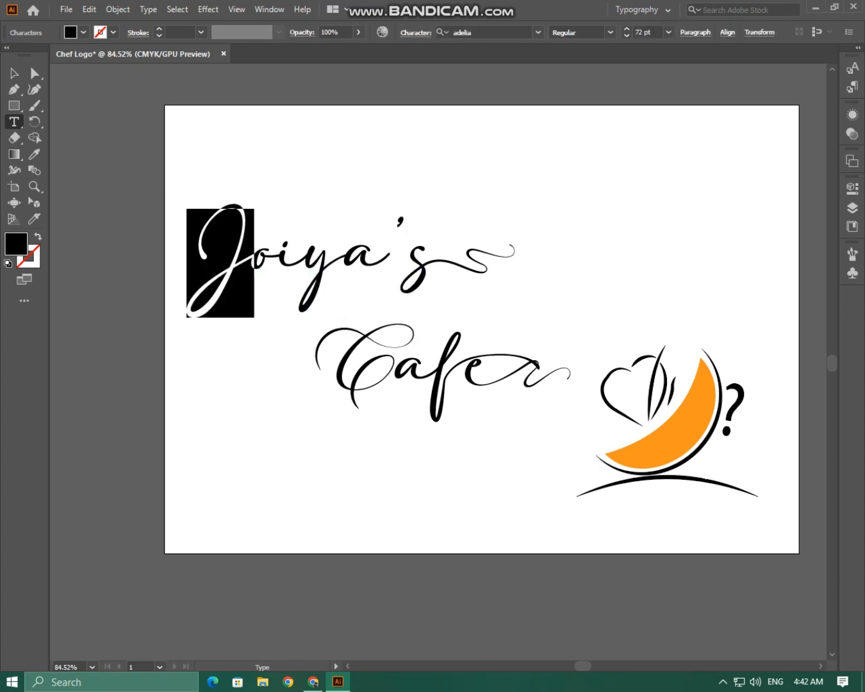
{"action": "type", "text": "j"}
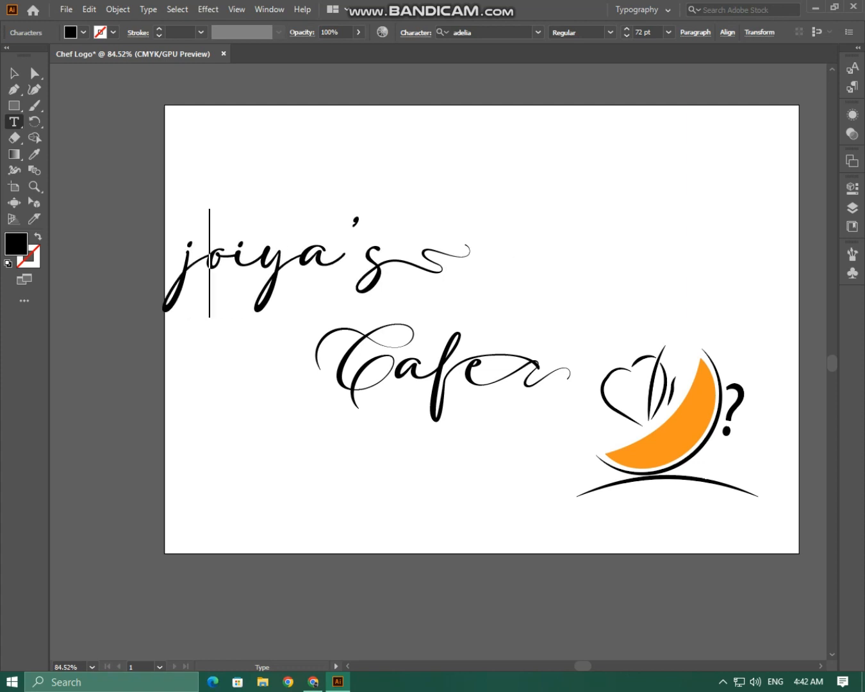
Try a swash alternate glyph for the lowercase j of "Joiya's".
{"action": "left_click", "coordinate": [255, 378]}
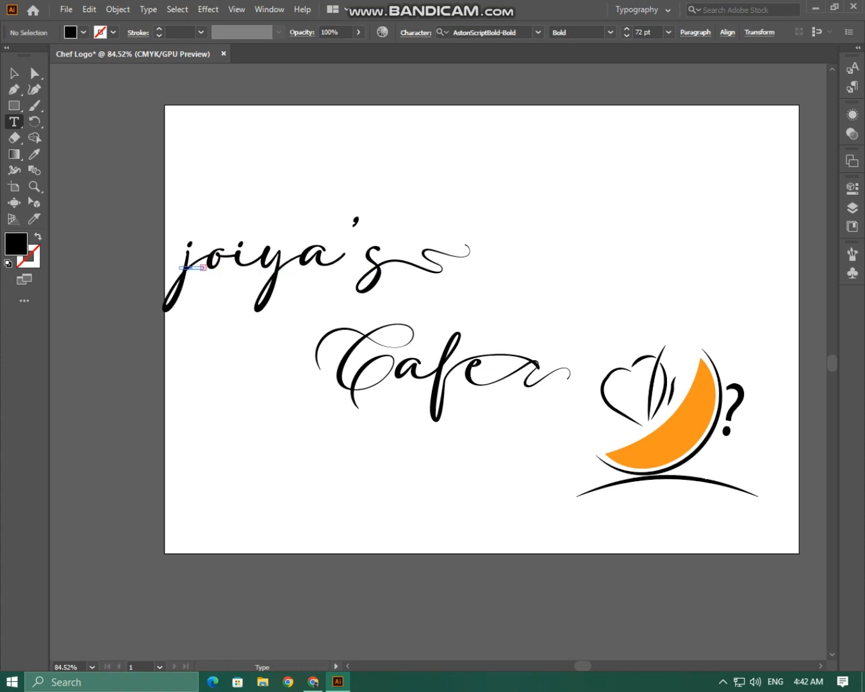
{"action": "left_click", "coordinate": [183, 269]}
{"action": "key", "text": "BackSpace"}
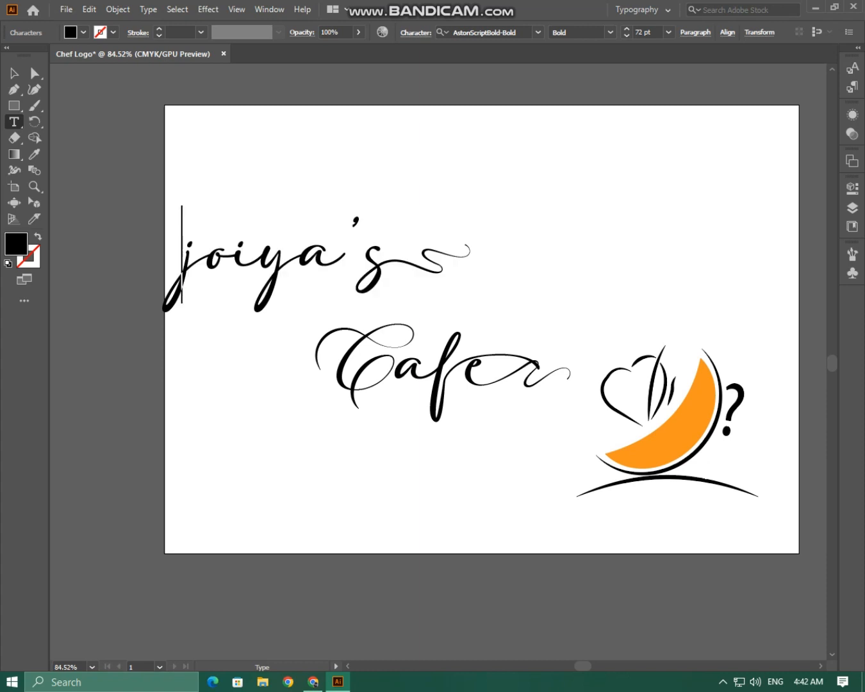
{"action": "key", "text": "ctrl+z"}
{"action": "key", "text": "ctrl+z"}
{"action": "left_click_drag", "start_coordinate": [189, 265], "coordinate": [208, 264]}
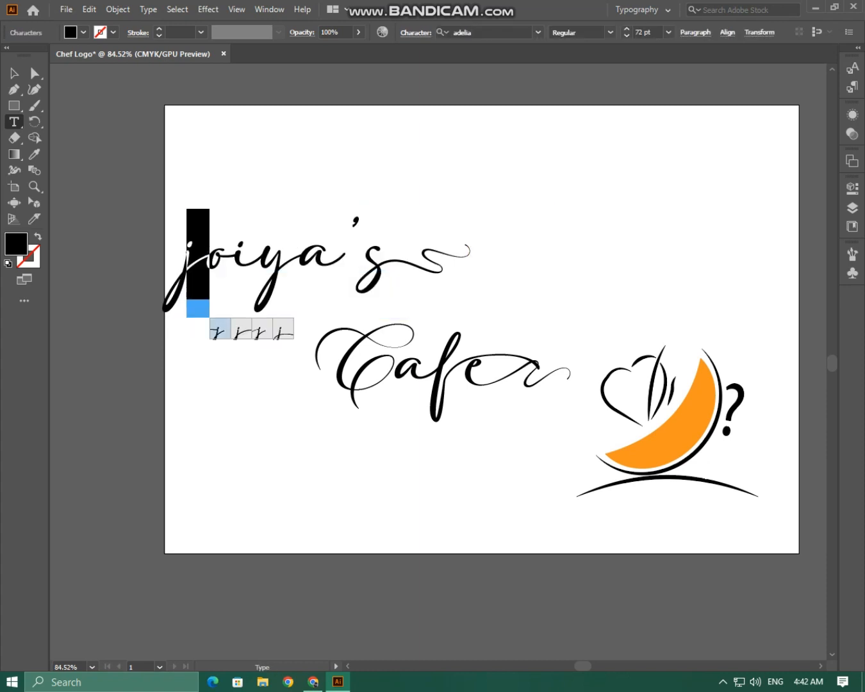
{"action": "left_click", "coordinate": [283, 328]}
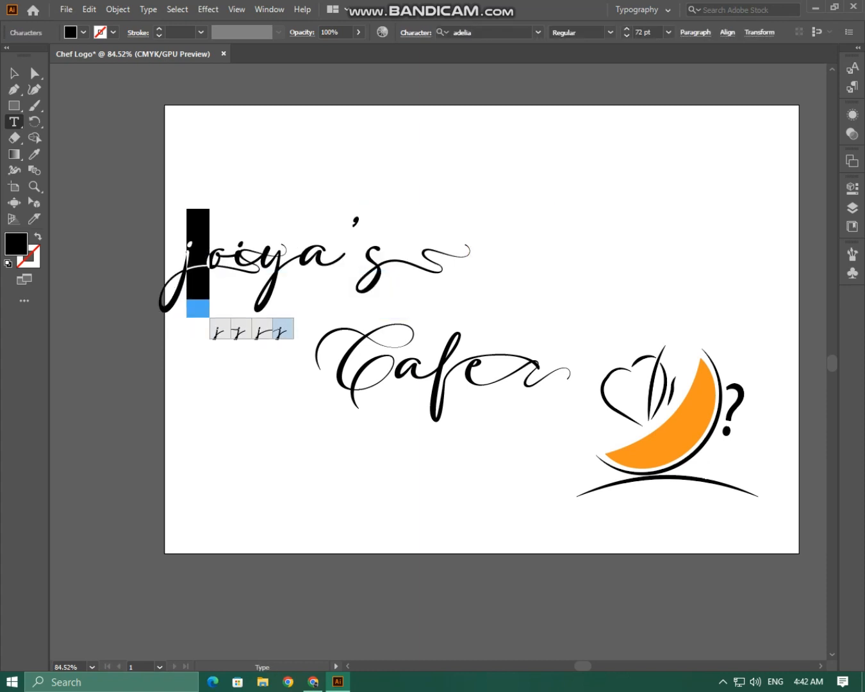
Undo back to the capital J of "Joiya's" and set that letter in the AstonScriptBold-Bold font.
{"action": "key", "text": "Escape"}
{"action": "key", "text": "ctrl+z"}
{"action": "key", "text": "ctrl+z"}
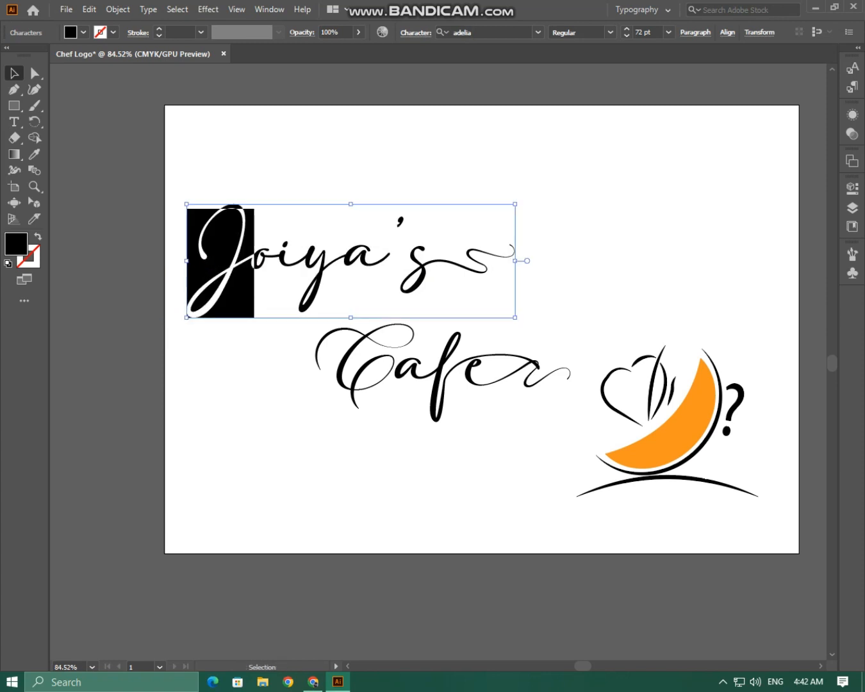
{"action": "left_click", "coordinate": [538, 32]}
{"action": "left_click", "coordinate": [515, 120]}
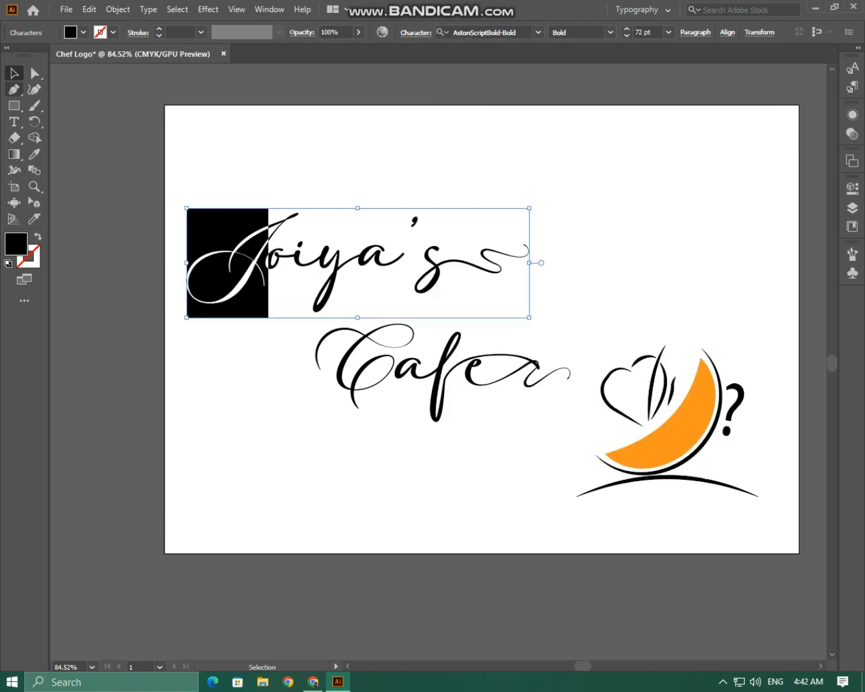
{"action": "key", "text": "ctrl+shift+a"}
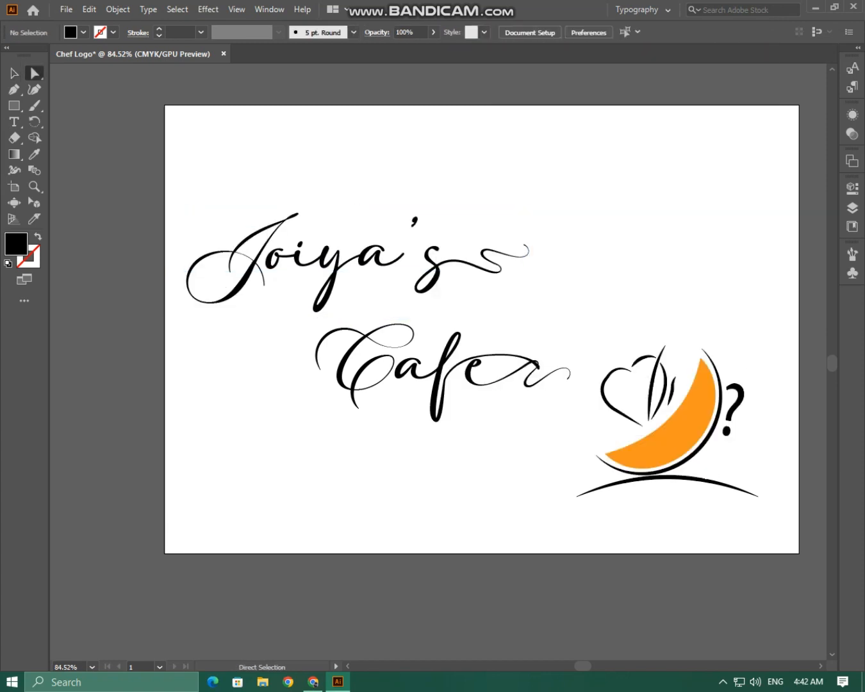
Shift "Joiya's" and "Cafe" closer to the cup mark and fill "Joiya's" with the cup's orange.
{"action": "left_click_drag", "start_coordinate": [321, 252], "coordinate": [366, 272]}
{"action": "left_click_drag", "start_coordinate": [457, 343], "coordinate": [479, 350]}
{"action": "left_click", "coordinate": [416, 275]}
{"action": "left_click", "coordinate": [83, 32]}
{"action": "left_click", "coordinate": [132, 53]}
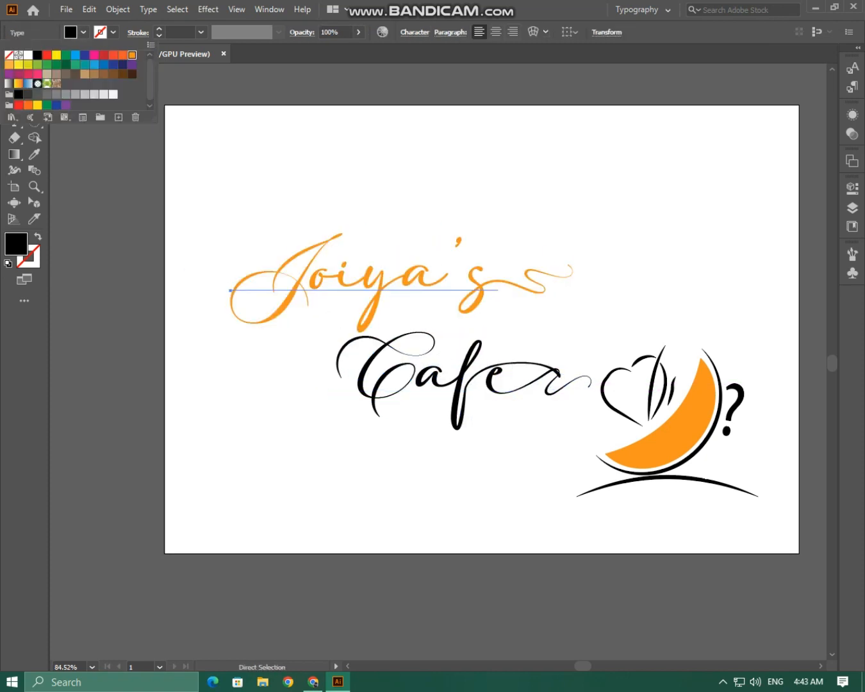
Fill only the capital C of "Cafe" with the same orange.
{"action": "double_click", "coordinate": [458, 375]}
{"action": "key", "text": "ctrl+a"}
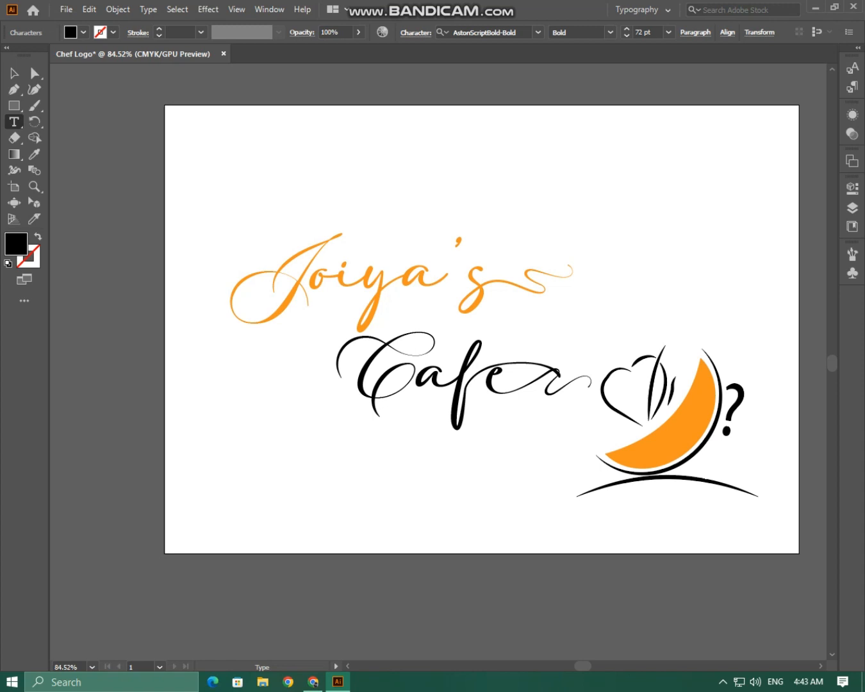
{"action": "left_click_drag", "start_coordinate": [338, 386], "coordinate": [412, 386]}
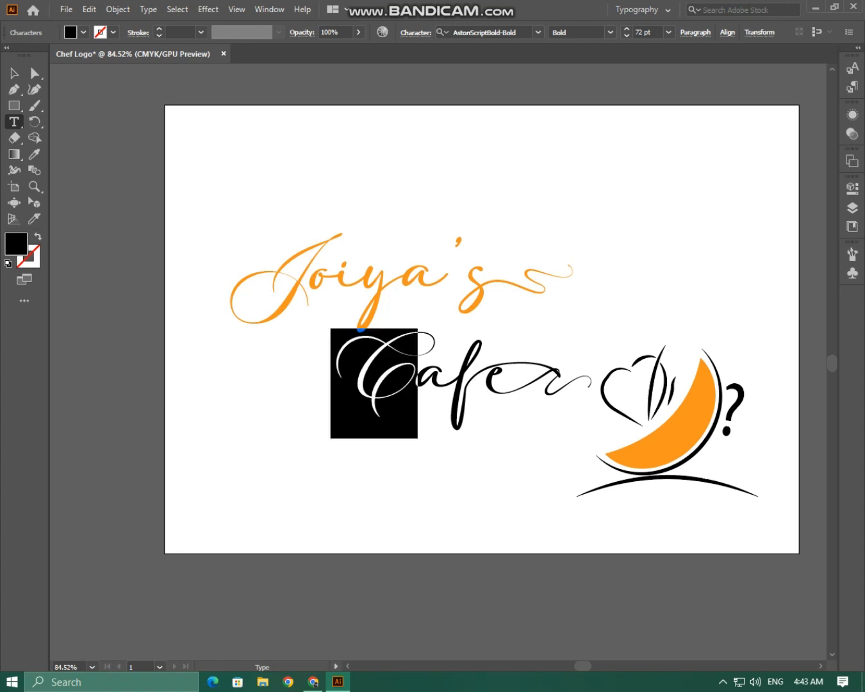
{"action": "left_click", "coordinate": [83, 32]}
{"action": "left_click", "coordinate": [131, 55]}
{"action": "left_click", "coordinate": [418, 384]}
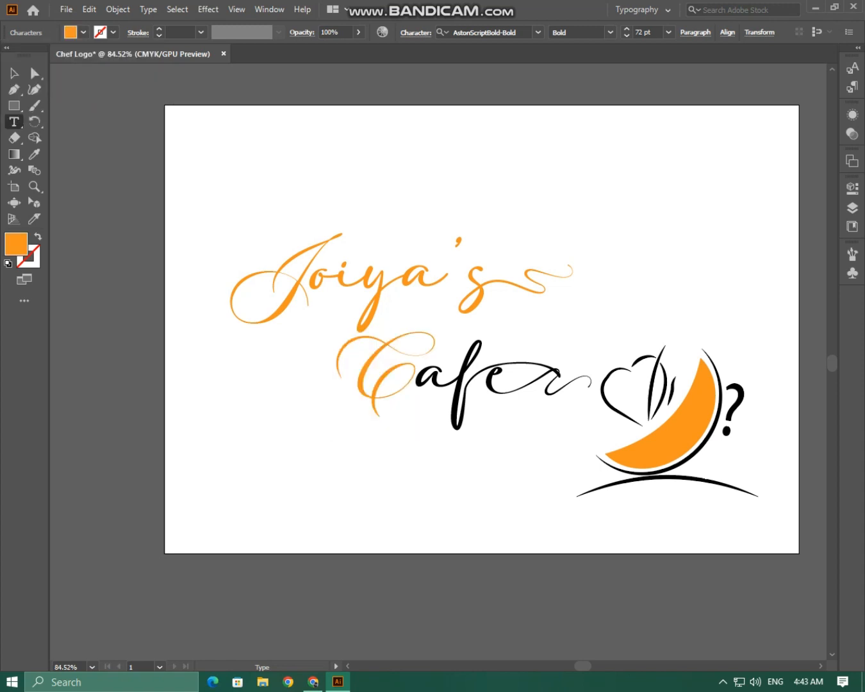
Fill the letters "afe" of "Cafe" with white.
{"action": "left_click_drag", "start_coordinate": [417, 385], "coordinate": [516, 385]}
{"action": "left_click", "coordinate": [84, 32]}
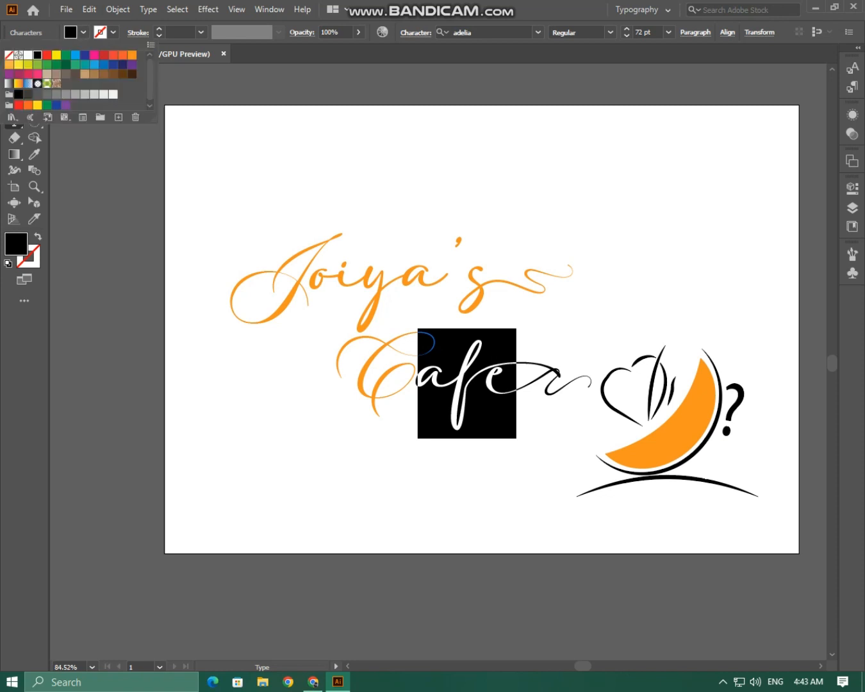
{"action": "left_click", "coordinate": [28, 55]}
{"action": "left_click", "coordinate": [83, 32]}
{"action": "left_click", "coordinate": [15, 105]}
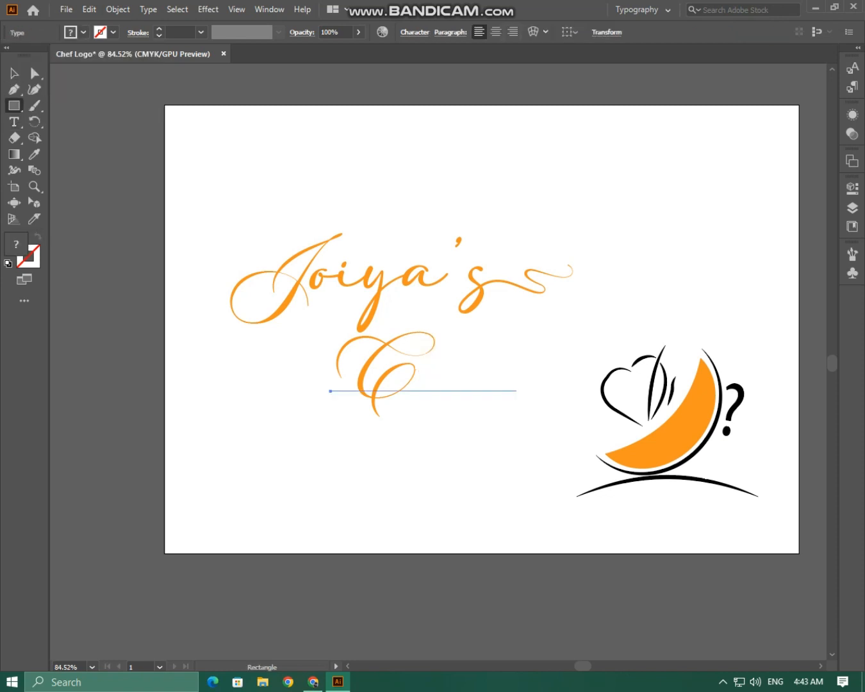
{"action": "left_click_drag", "start_coordinate": [165, 105], "coordinate": [143, 186]}
{"action": "key", "text": "Delete"}
Set the strokes of the saucer curve and the cup's outer outline to white.
{"action": "left_click", "coordinate": [14, 73]}
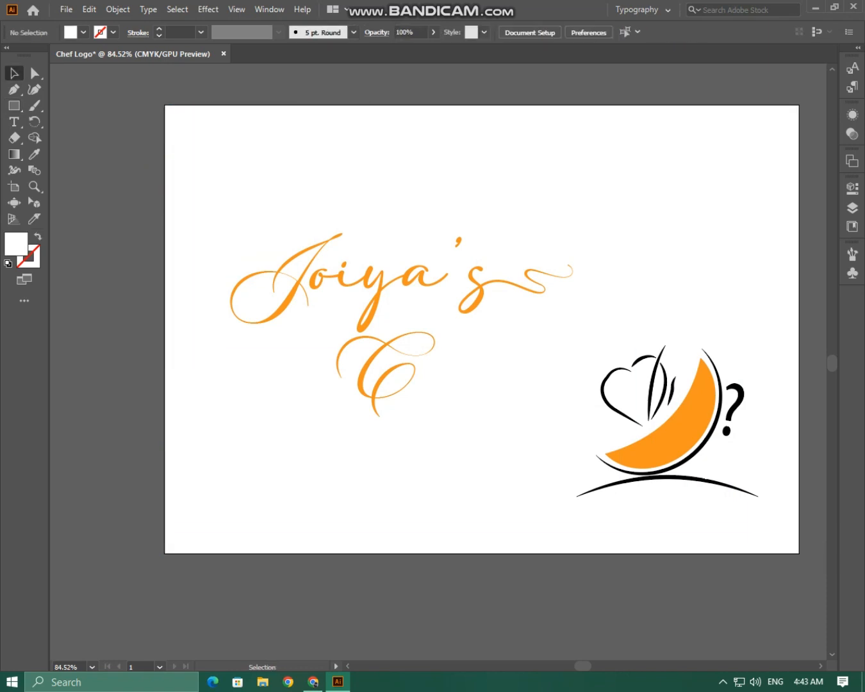
{"action": "left_click", "coordinate": [638, 478]}
{"action": "left_click", "coordinate": [646, 454], "text": "shift"}
{"action": "left_click", "coordinate": [644, 474], "text": "shift"}
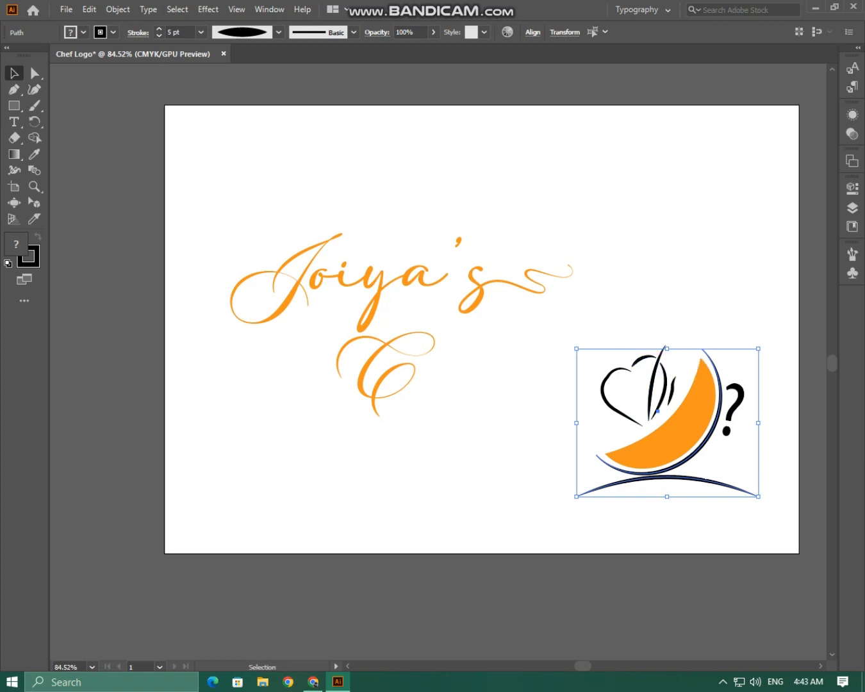
{"action": "left_click", "coordinate": [112, 32]}
{"action": "left_click", "coordinate": [32, 55]}
{"action": "left_click", "coordinate": [513, 186]}
Set the strokes of the chef-hat heart's outer outline and its top arc to white.
{"action": "left_click", "coordinate": [737, 401]}
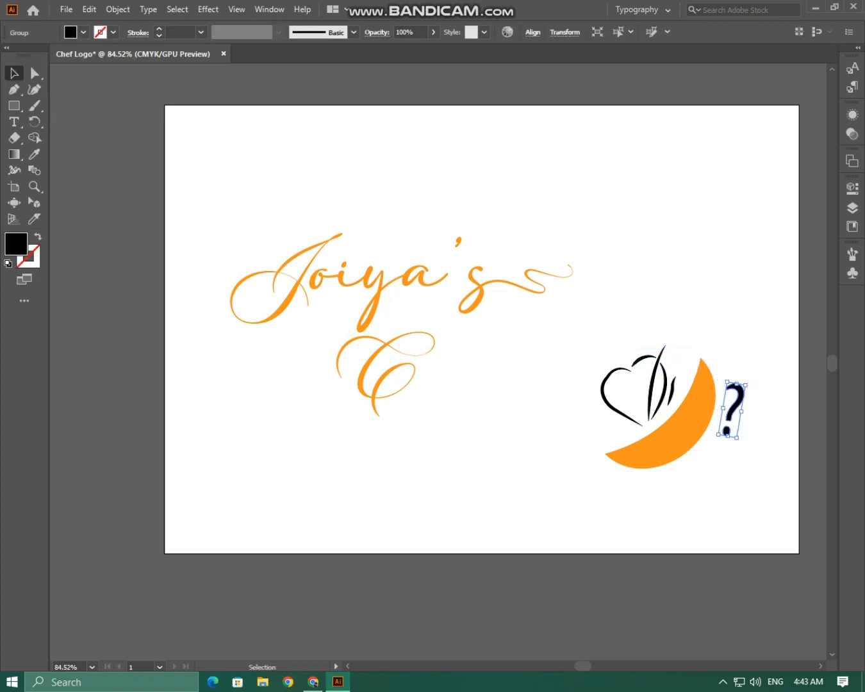
{"action": "left_click", "coordinate": [652, 390]}
{"action": "left_click_drag", "start_coordinate": [648, 369], "coordinate": [620, 354]}
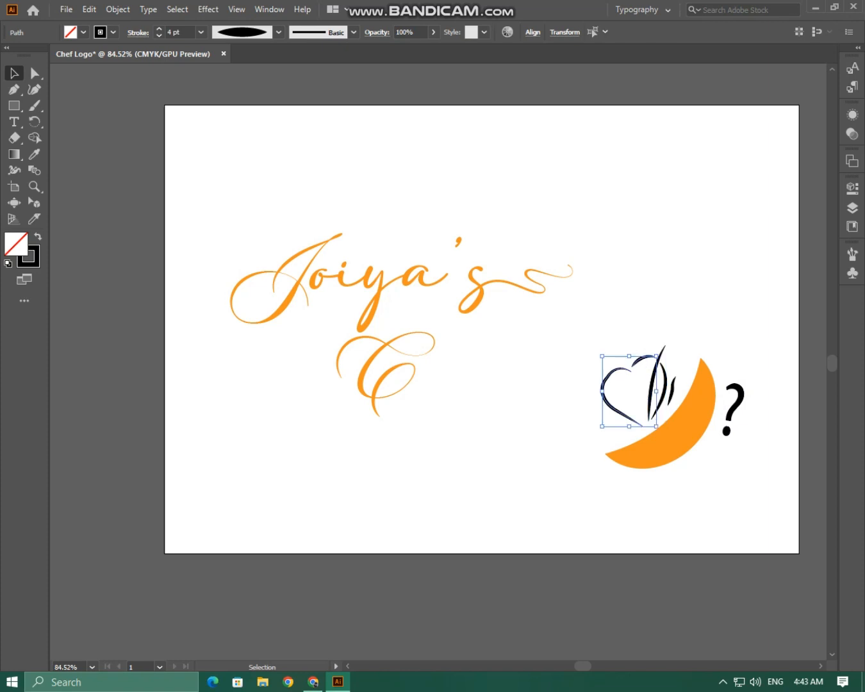
{"action": "left_click", "coordinate": [113, 31]}
{"action": "left_click", "coordinate": [28, 55]}
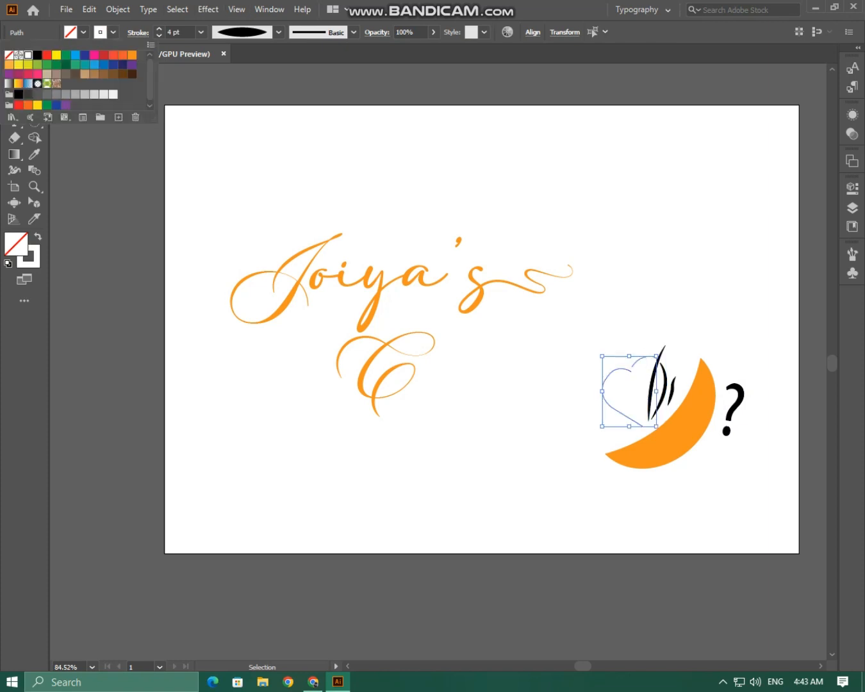
{"action": "left_click", "coordinate": [632, 305]}
Set the strokes of the tall line and the short line beside the heart to orange.
{"action": "left_click", "coordinate": [664, 348]}
{"action": "left_click", "coordinate": [672, 385], "text": "shift"}
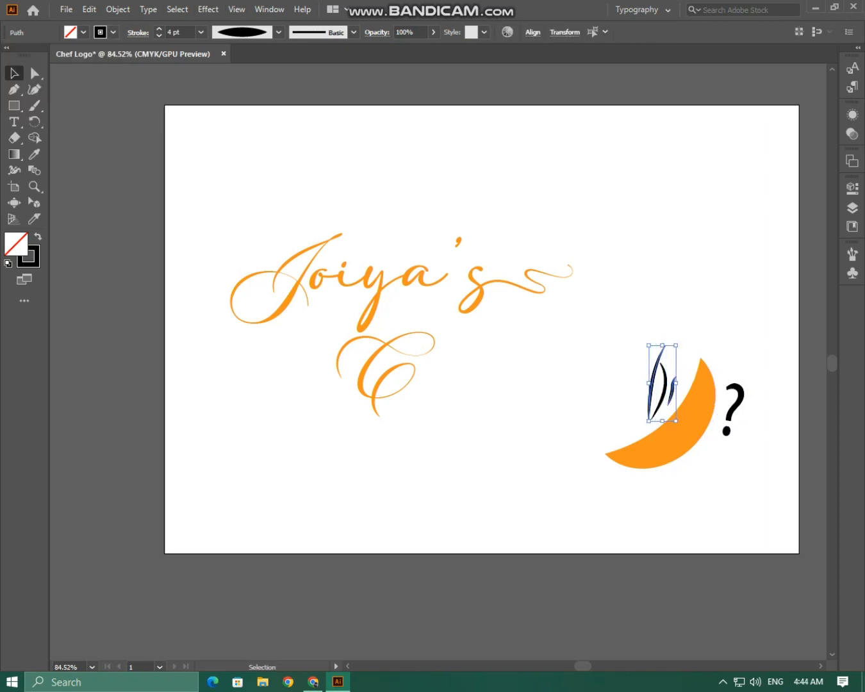
{"action": "left_click", "coordinate": [113, 32]}
{"action": "left_click", "coordinate": [132, 56]}
{"action": "left_click", "coordinate": [632, 304]}
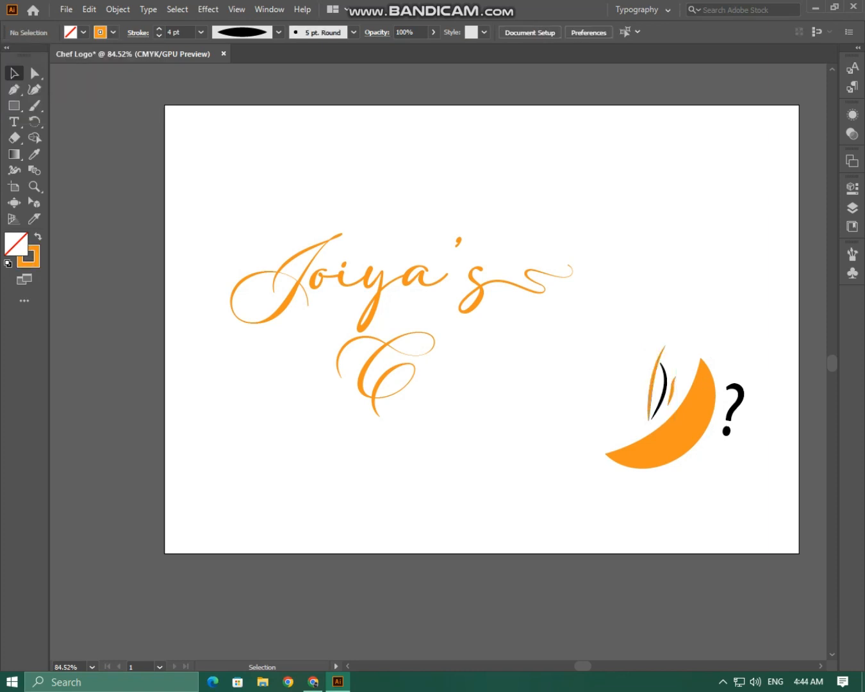
Fill the question-mark handle with white.
{"action": "left_click", "coordinate": [738, 391]}
{"action": "left_click", "coordinate": [84, 32]}
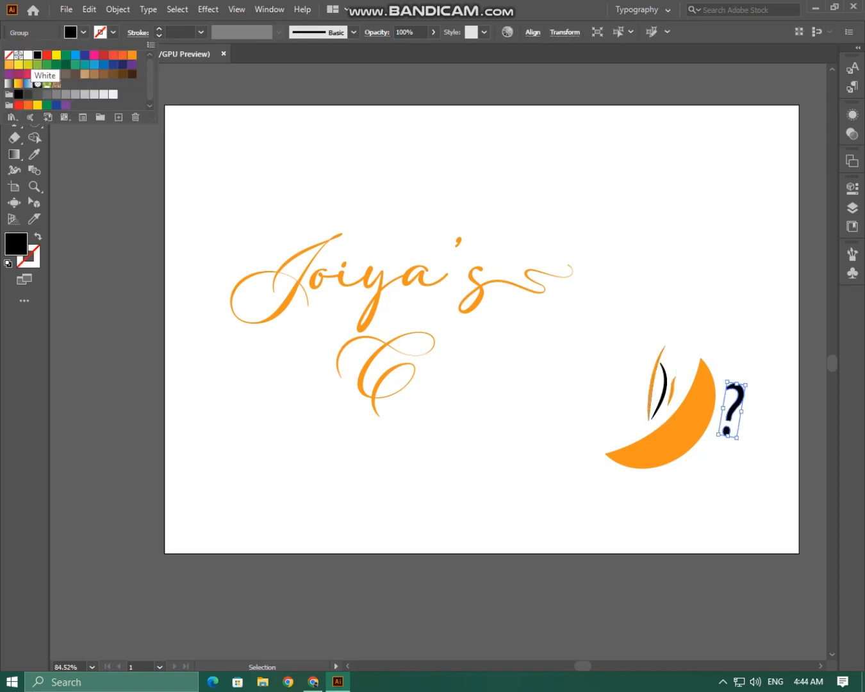
{"action": "key", "text": "Escape"}
{"action": "left_click", "coordinate": [84, 32]}
{"action": "left_click", "coordinate": [27, 56]}
{"action": "left_click", "coordinate": [308, 167]}
Set the stroke of the remaining black curve in the heart to white, leaving it without a fill.
{"action": "left_click", "coordinate": [664, 386]}
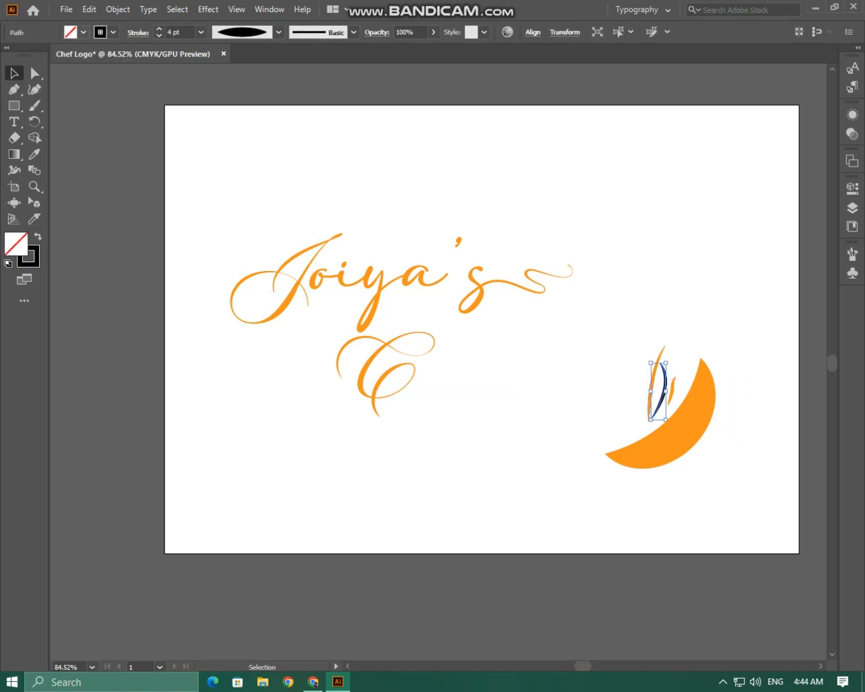
{"action": "left_click", "coordinate": [83, 32]}
{"action": "left_click", "coordinate": [27, 55]}
{"action": "key", "text": "Escape"}
{"action": "left_click", "coordinate": [83, 32]}
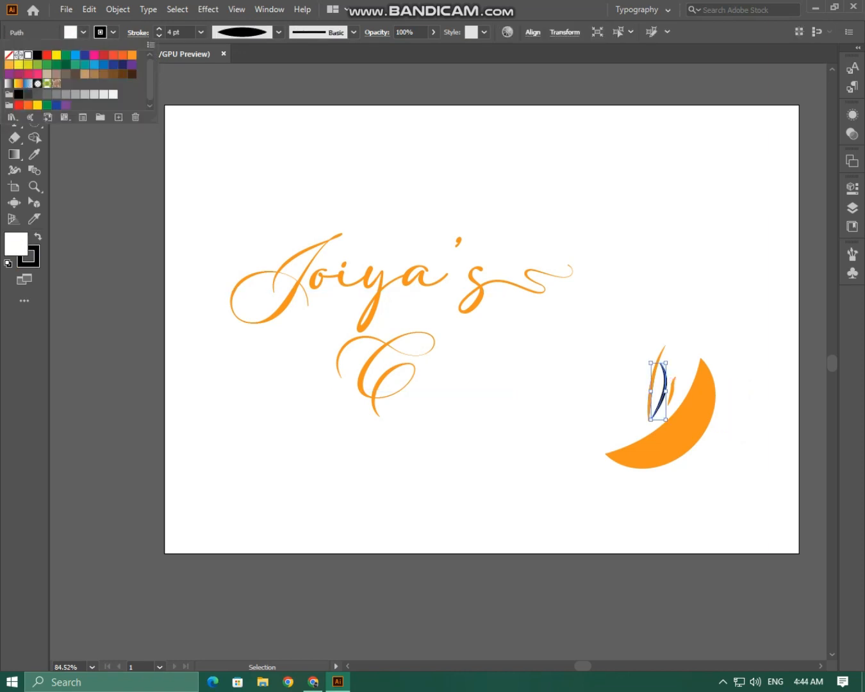
{"action": "left_click", "coordinate": [113, 32]}
{"action": "left_click", "coordinate": [29, 55]}
{"action": "left_click", "coordinate": [231, 167]}
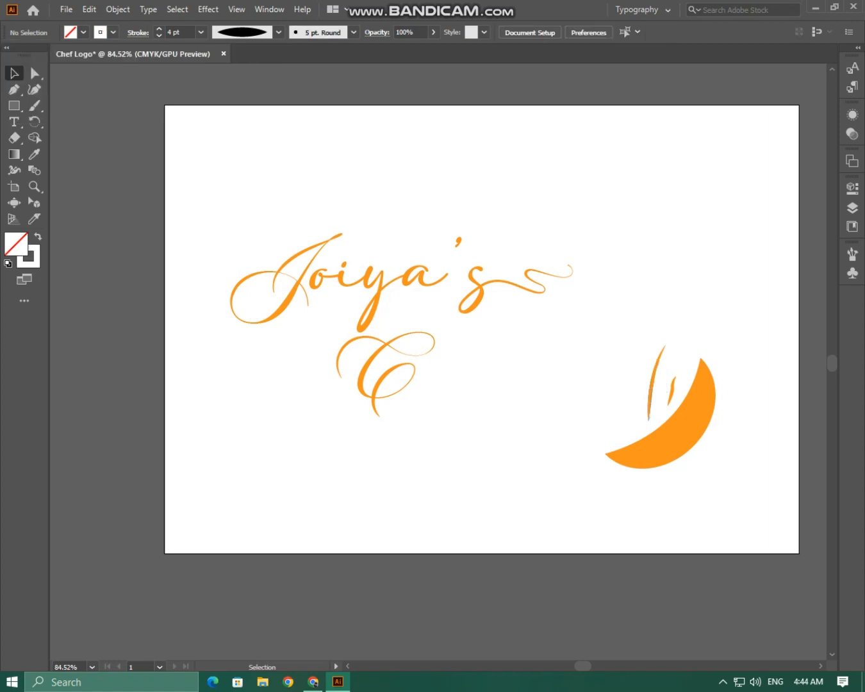
Draw a rectangle covering the whole artboard and fill it with black, without a stroke.
{"action": "key", "text": "m"}
{"action": "left_click_drag", "start_coordinate": [165, 105], "coordinate": [800, 552]}
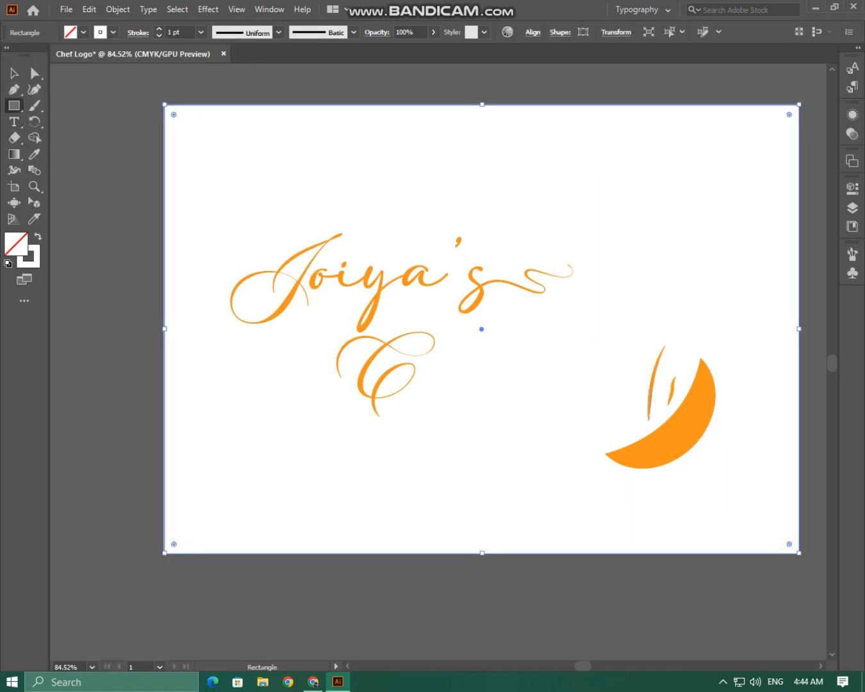
{"action": "key", "text": "shift+x"}
{"action": "key", "text": "v"}
{"action": "left_click", "coordinate": [83, 32]}
{"action": "left_click", "coordinate": [37, 56]}
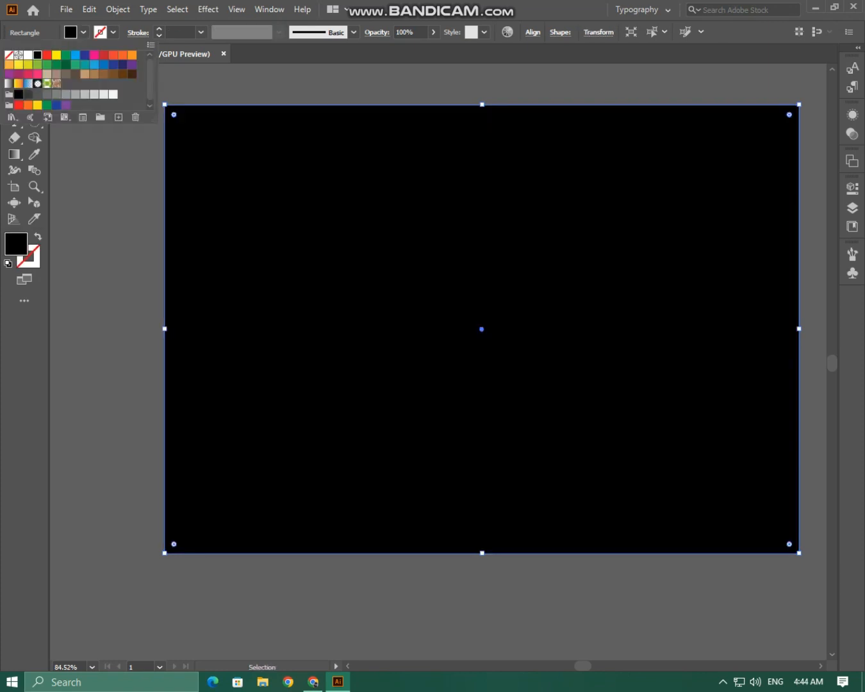
Send the black rectangle behind all the logo artwork as the background.
{"action": "left_click", "coordinate": [237, 168]}
{"action": "right_click", "coordinate": [341, 284]}
{"action": "mouse_move", "coordinate": [367, 508]}
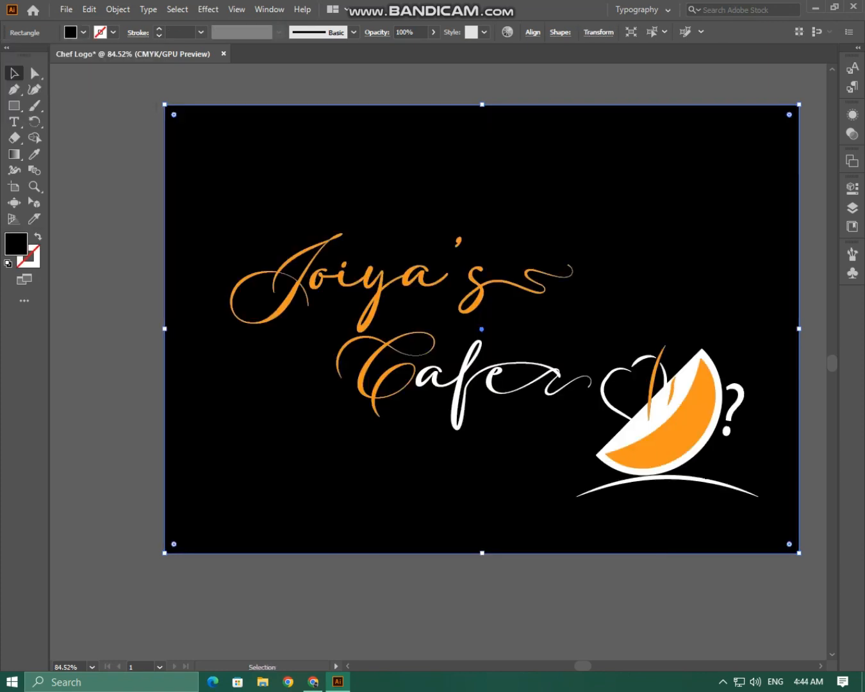
{"action": "left_click", "coordinate": [512, 554]}
{"action": "key", "text": "ctrl+shift+a"}
Remove the white fill from the cup's outer outline, keeping only its stroke.
{"action": "left_click", "coordinate": [666, 449]}
{"action": "left_click", "coordinate": [83, 32]}
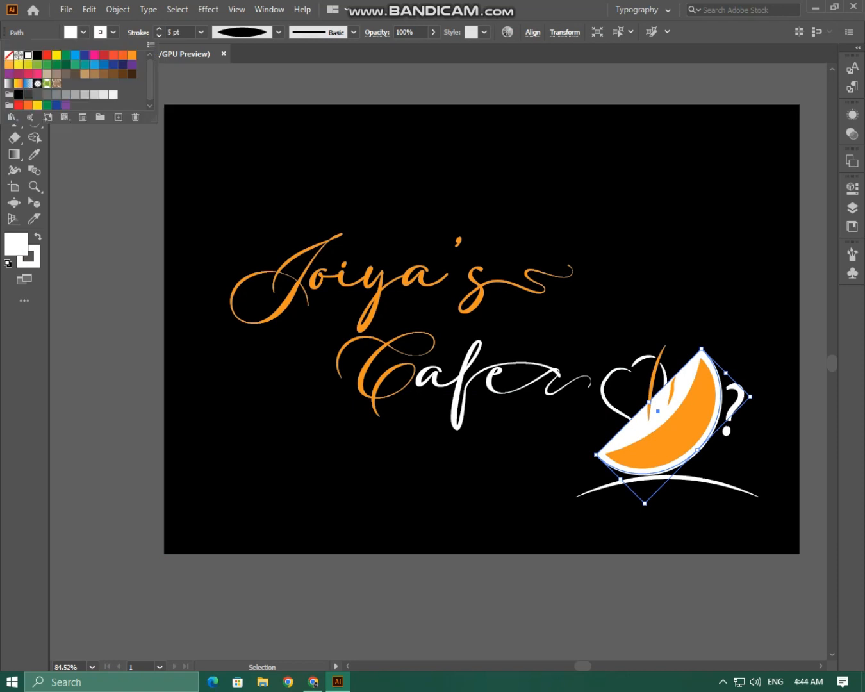
{"action": "left_click", "coordinate": [9, 56]}
{"action": "left_click", "coordinate": [108, 174]}
{"action": "left_click", "coordinate": [109, 173]}
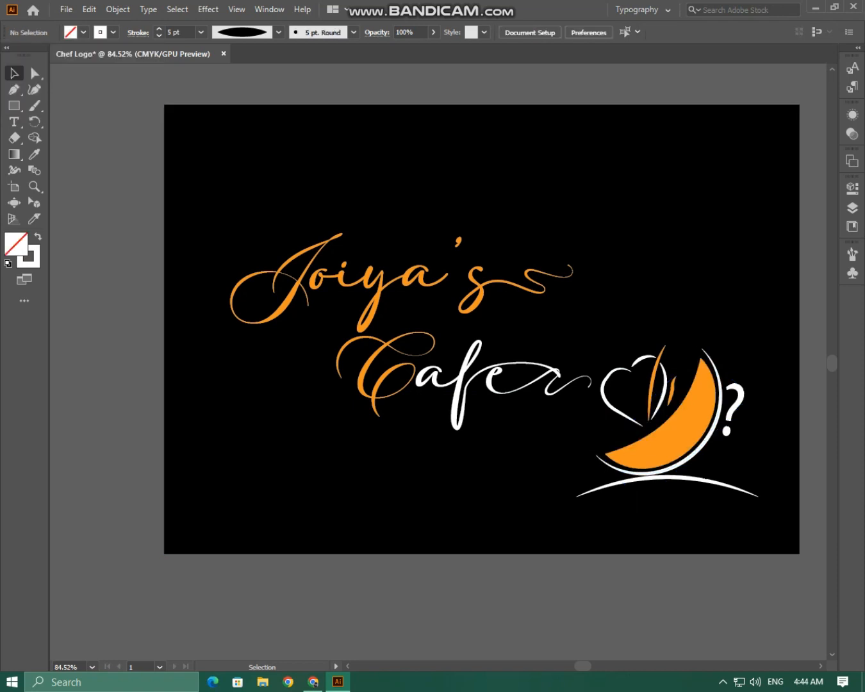
Set the black background rectangle's opacity to 50%.
{"action": "left_click", "coordinate": [513, 205]}
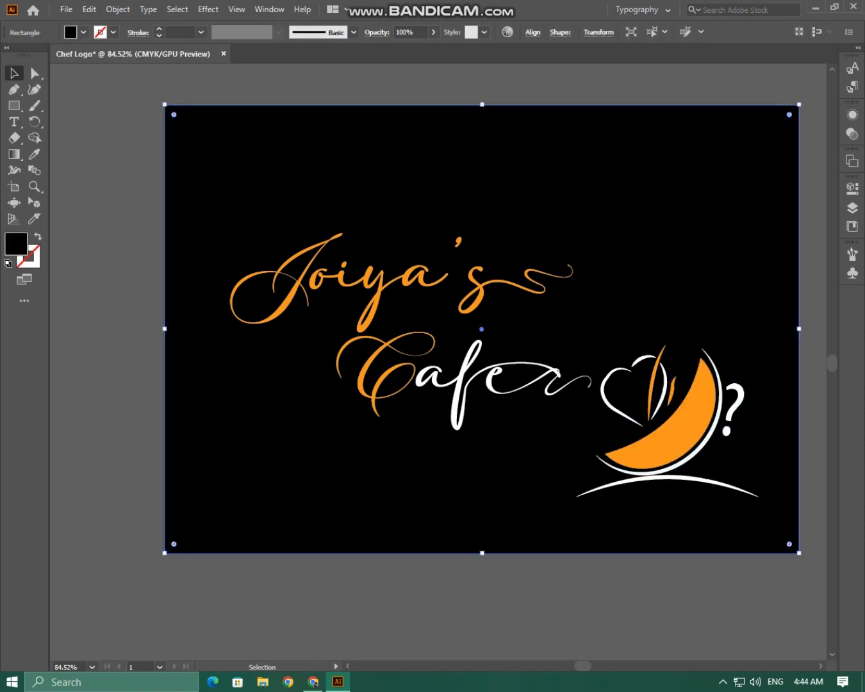
{"action": "left_click", "coordinate": [354, 32]}
{"action": "left_click", "coordinate": [434, 32]}
{"action": "mouse_move", "coordinate": [430, 48]}
{"action": "left_mouse_down"}
{"action": "mouse_move", "coordinate": [403, 48]}
{"action": "mouse_move", "coordinate": [420, 49]}
{"action": "left_mouse_up"}
{"action": "type", "text": "50"}
{"action": "key", "text": "Return"}
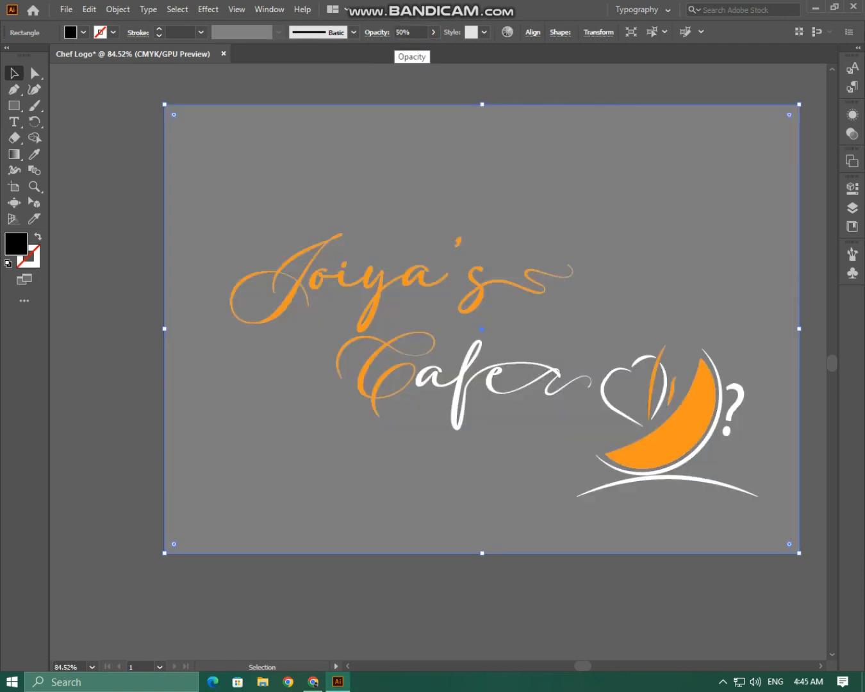
{"action": "key", "text": "Up"}
{"action": "key", "text": "Up"}
{"action": "key", "text": "Up"}
{"action": "key", "text": "Up"}
{"action": "key", "text": "Up"}
{"action": "key", "text": "Up"}
Set the background rectangle's opacity to 88% and realign it with the artboard edges.
{"action": "left_click", "coordinate": [434, 32]}
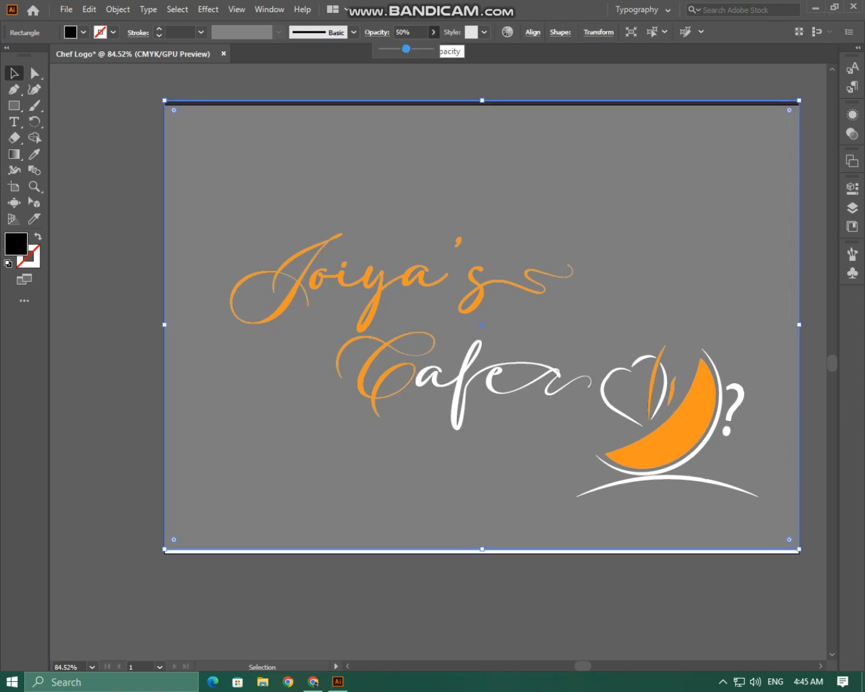
{"action": "left_click", "coordinate": [434, 32]}
{"action": "left_click", "coordinate": [434, 32]}
{"action": "left_click", "coordinate": [432, 49]}
{"action": "left_click_drag", "start_coordinate": [431, 49], "coordinate": [424, 49]}
{"action": "left_click", "coordinate": [535, 82]}
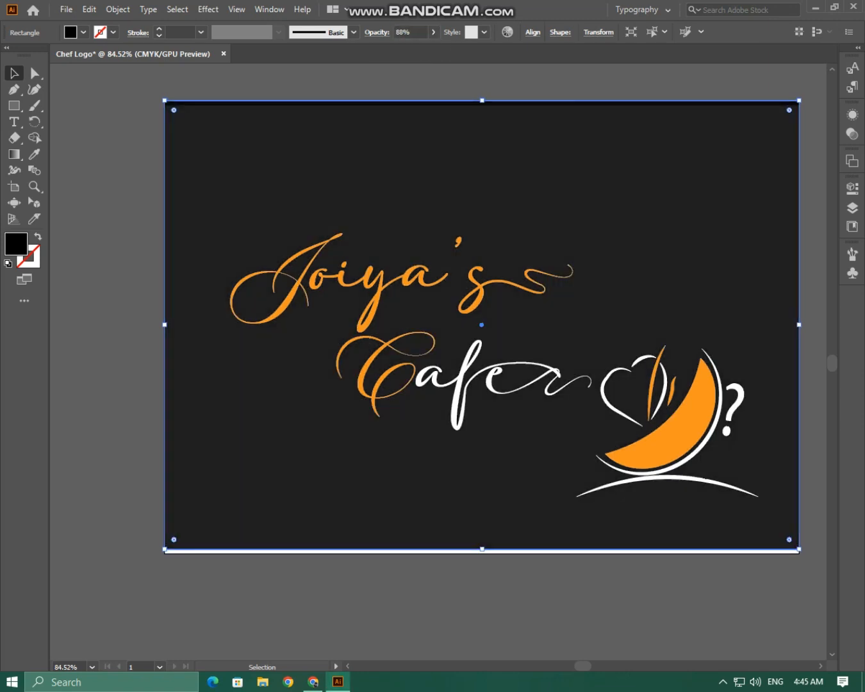
{"action": "left_click_drag", "start_coordinate": [536, 125], "coordinate": [535, 130]}
{"action": "left_click", "coordinate": [536, 82]}
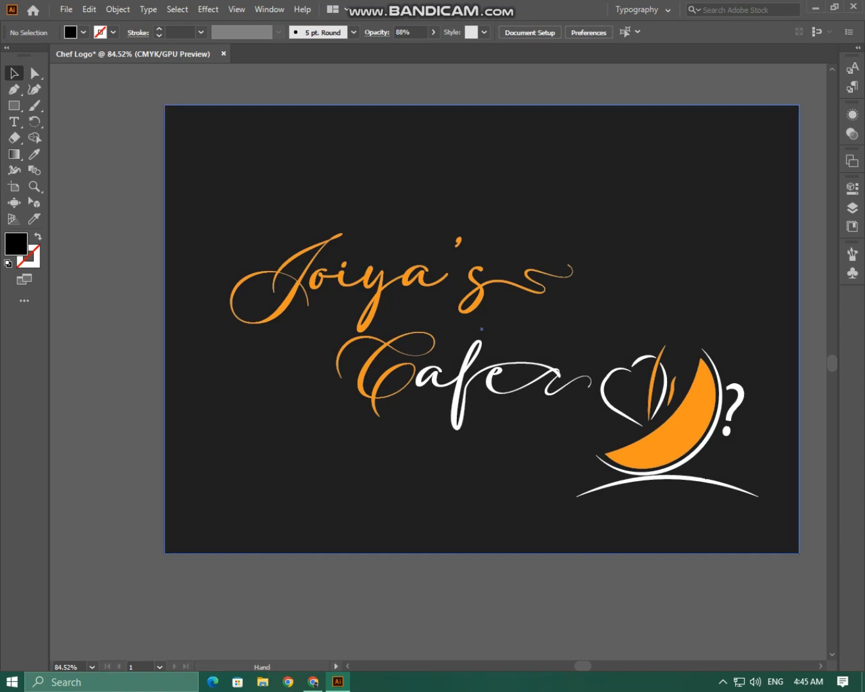
{"action": "left_click_drag", "start_coordinate": [535, 289], "coordinate": [501, 271]}
{"action": "left_click", "coordinate": [852, 207]}
{"action": "left_click", "coordinate": [712, 204]}
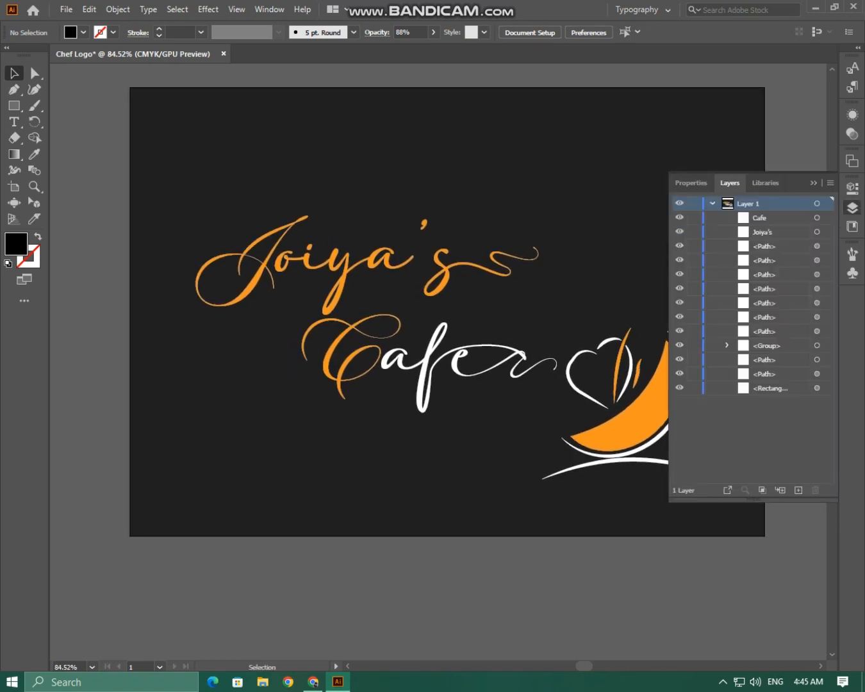
{"action": "left_click", "coordinate": [853, 207]}
Draw several small black ellipses of varied shapes below the question mark, between the cup and the base arc, as coffee beans.
{"action": "key", "text": "z"}
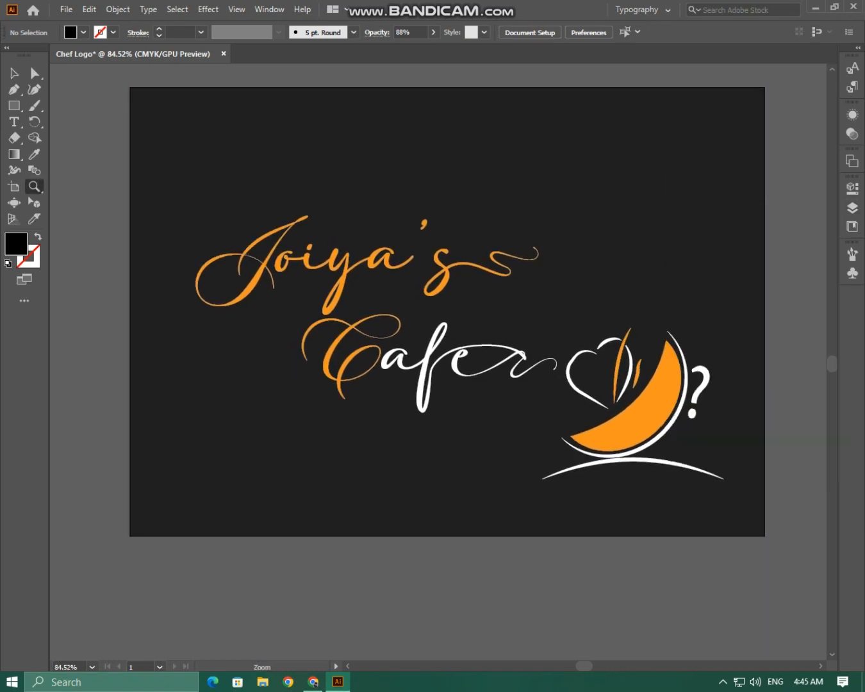
{"action": "left_click_drag", "start_coordinate": [687, 469], "coordinate": [753, 470]}
{"action": "left_click_drag", "start_coordinate": [752, 393], "coordinate": [788, 394]}
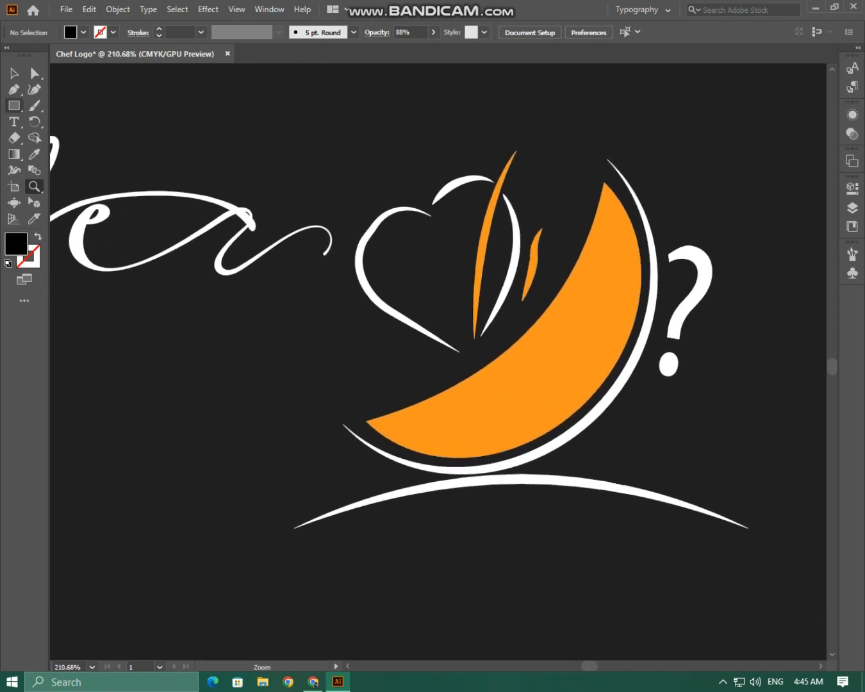
{"action": "key", "text": "l"}
{"action": "mouse_move", "coordinate": [619, 414]}
{"action": "left_mouse_down"}
{"action": "mouse_move", "coordinate": [676, 460]}
{"action": "mouse_move", "coordinate": [679, 441]}
{"action": "mouse_move", "coordinate": [678, 463]}
{"action": "left_mouse_up"}
{"action": "left_click_drag", "start_coordinate": [699, 412], "coordinate": [713, 445]}
{"action": "left_click_drag", "start_coordinate": [631, 446], "coordinate": [644, 458]}
{"action": "left_click_drag", "start_coordinate": [723, 478], "coordinate": [737, 493]}
{"action": "key", "text": "v"}
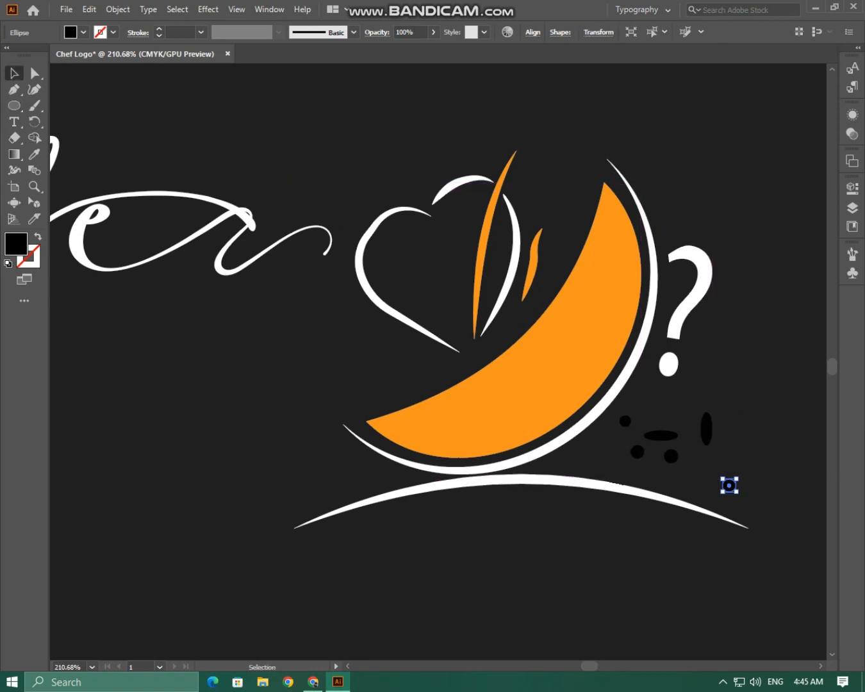
Tilt the black ellipses diagonally and duplicate them into a scattered cluster of coffee beans under the question mark.
{"action": "left_click", "coordinate": [707, 430]}
{"action": "left_click_drag", "start_coordinate": [712, 413], "coordinate": [706, 440]}
{"action": "mouse_move", "coordinate": [637, 451]}
{"action": "left_mouse_down"}
{"action": "mouse_move", "coordinate": [614, 450]}
{"action": "mouse_move", "coordinate": [648, 442]}
{"action": "mouse_move", "coordinate": [621, 451]}
{"action": "mouse_move", "coordinate": [648, 442]}
{"action": "mouse_move", "coordinate": [647, 456]}
{"action": "mouse_move", "coordinate": [666, 448]}
{"action": "mouse_move", "coordinate": [665, 457]}
{"action": "mouse_move", "coordinate": [650, 464]}
{"action": "mouse_move", "coordinate": [642, 449]}
{"action": "mouse_move", "coordinate": [651, 449]}
{"action": "left_mouse_up"}
{"action": "left_click_drag", "start_coordinate": [706, 439], "coordinate": [644, 434]}
{"action": "left_click_drag", "start_coordinate": [729, 487], "coordinate": [660, 477]}
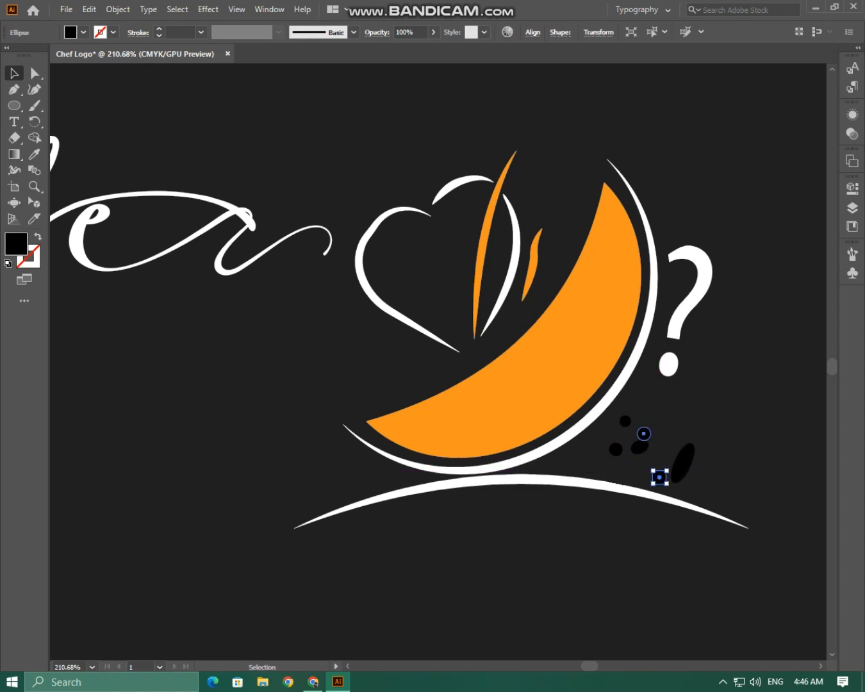
{"action": "left_click_drag", "start_coordinate": [644, 434], "coordinate": [687, 424]}
{"action": "left_click_drag", "start_coordinate": [660, 456], "coordinate": [648, 402]}
{"action": "left_click", "coordinate": [688, 439]}
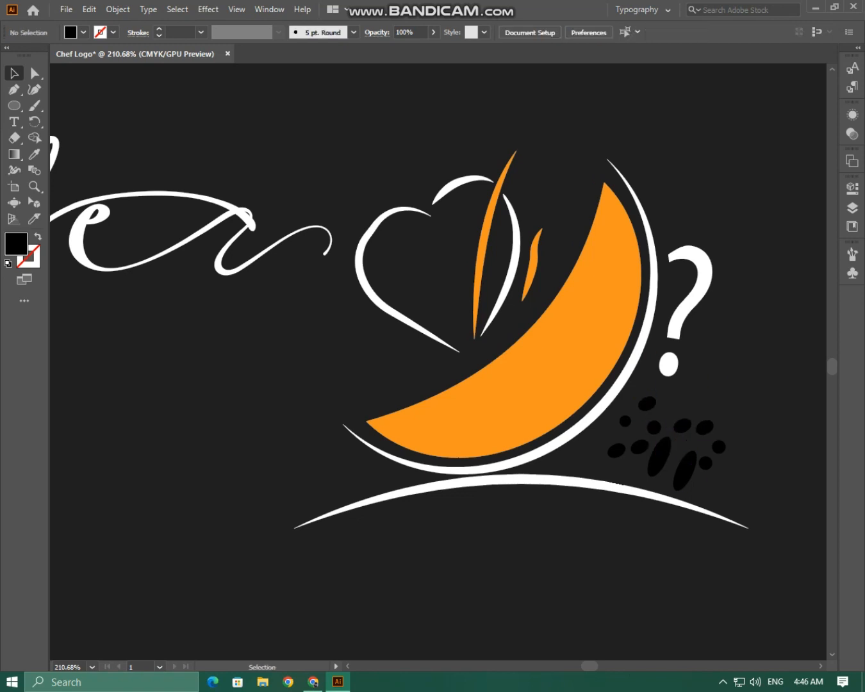
Rearrange the coffee beans into a tighter cluster, with one long bean at the upper right and small ones filling the gaps.
{"action": "mouse_move", "coordinate": [687, 465]}
{"action": "left_mouse_down"}
{"action": "mouse_move", "coordinate": [738, 409]}
{"action": "mouse_move", "coordinate": [678, 462]}
{"action": "left_mouse_up"}
{"action": "left_click_drag", "start_coordinate": [738, 416], "coordinate": [706, 428]}
{"action": "left_click", "coordinate": [687, 441]}
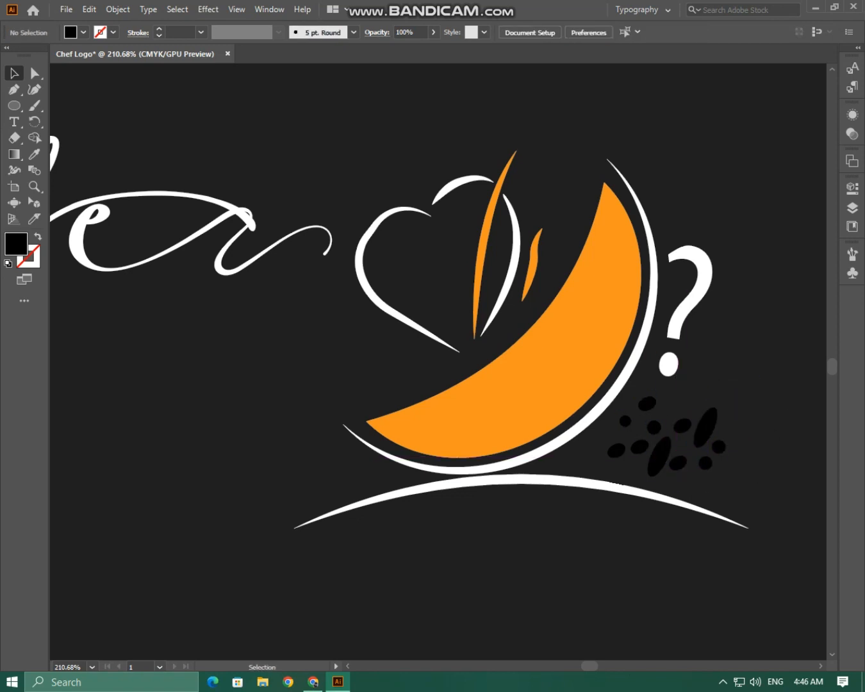
{"action": "left_click_drag", "start_coordinate": [648, 404], "coordinate": [631, 426]}
{"action": "left_click", "coordinate": [632, 437]}
{"action": "left_click", "coordinate": [677, 441]}
{"action": "left_click", "coordinate": [645, 434]}
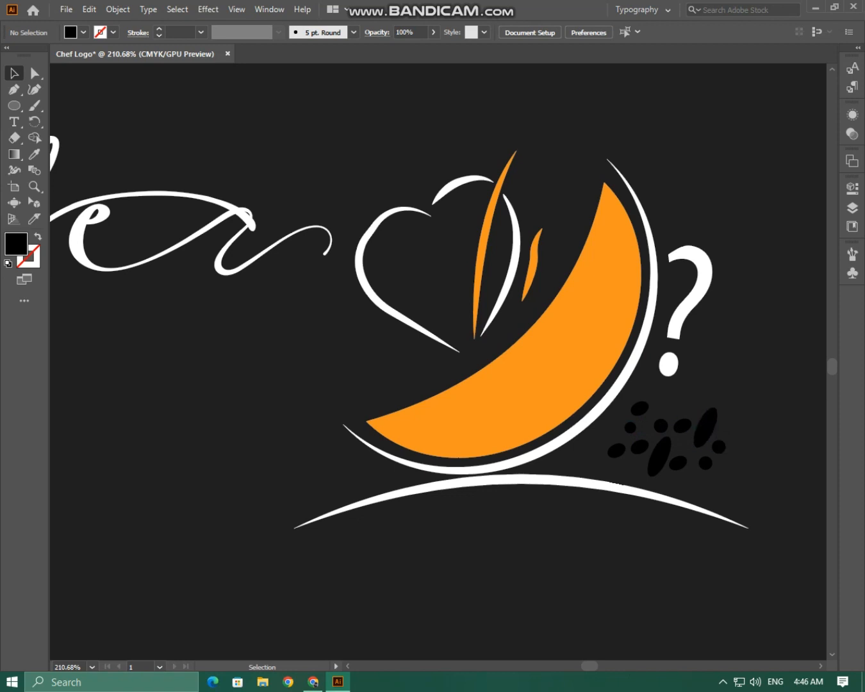
Draw curved crease lines with the Pen tool along the right long bean and the small bean beside it.
{"action": "key", "text": "p"}
{"action": "left_click", "coordinate": [714, 408]}
{"action": "left_click", "coordinate": [697, 447]}
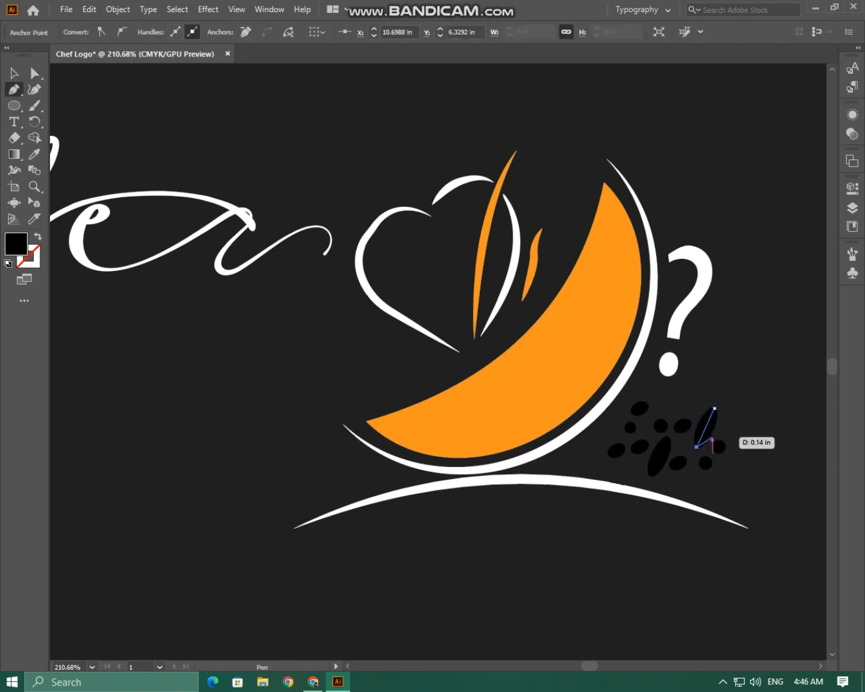
{"action": "left_click_drag", "start_coordinate": [704, 433], "coordinate": [706, 434]}
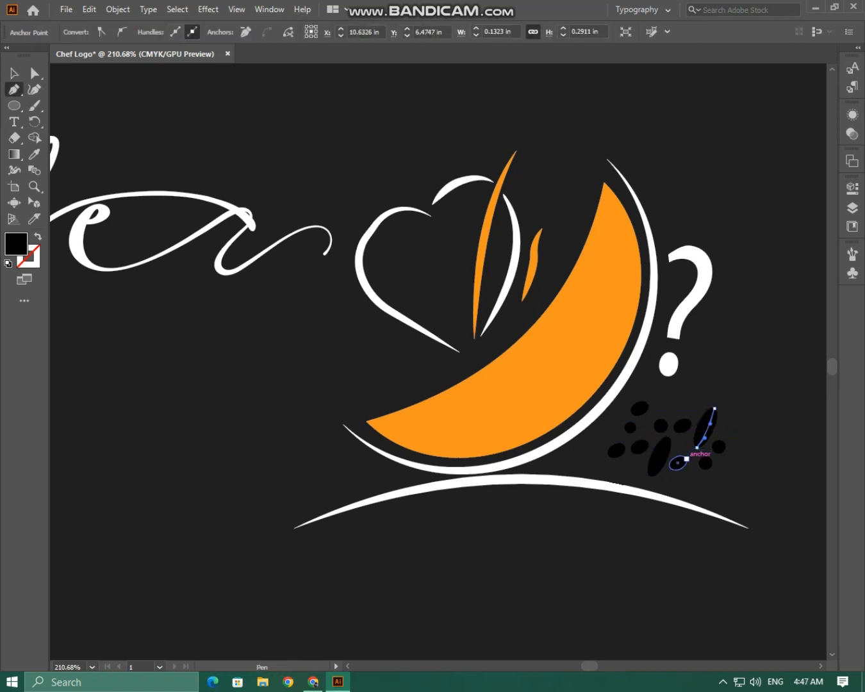
{"action": "left_click", "coordinate": [691, 421]}
{"action": "left_click", "coordinate": [675, 430]}
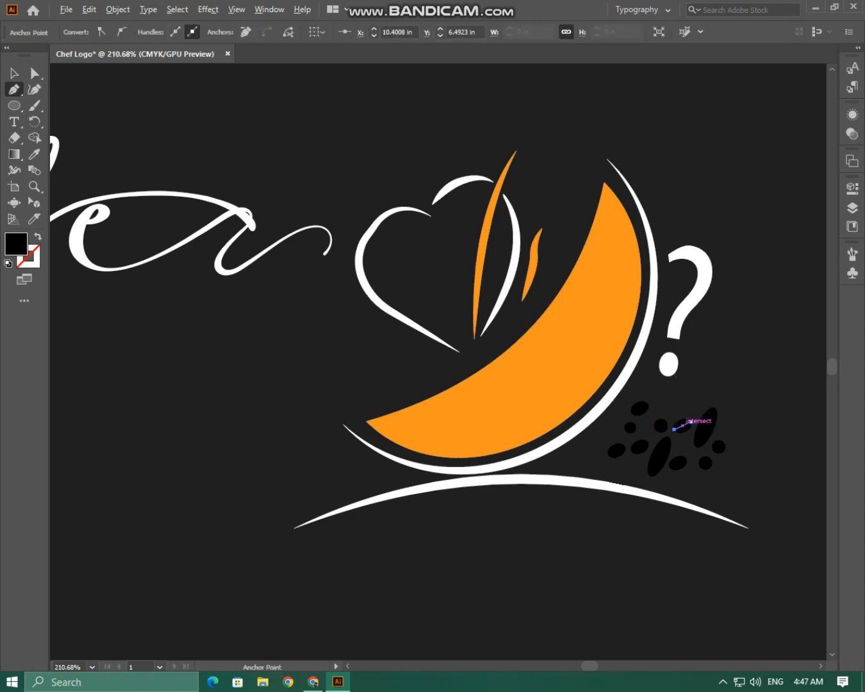
{"action": "left_click_drag", "start_coordinate": [683, 425], "coordinate": [684, 431]}
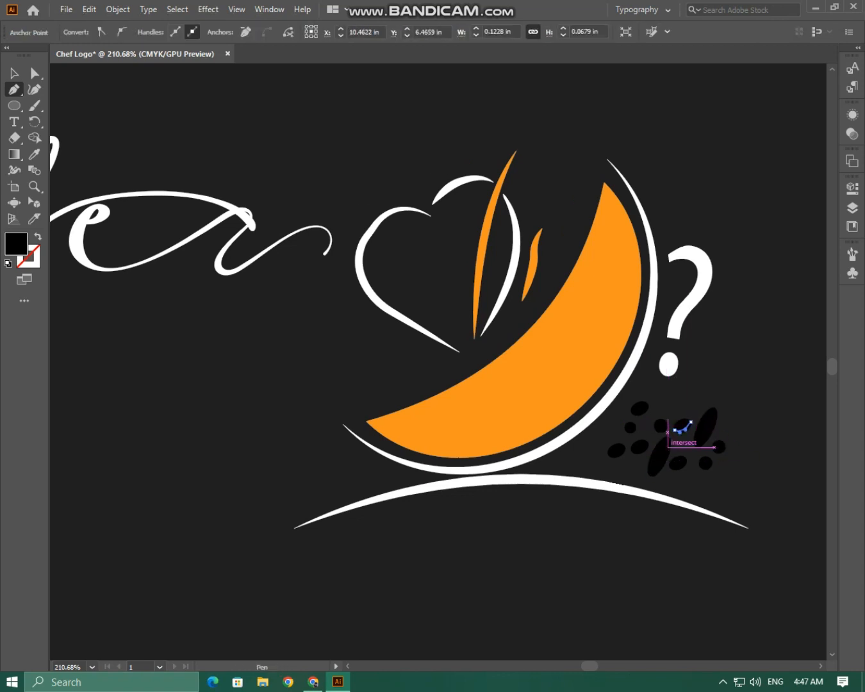
Draw matching curved crease lines along the lower long bean and the topmost small bean.
{"action": "left_click", "coordinate": [669, 438]}
{"action": "left_click", "coordinate": [651, 477]}
{"action": "left_click_drag", "start_coordinate": [661, 457], "coordinate": [662, 459]}
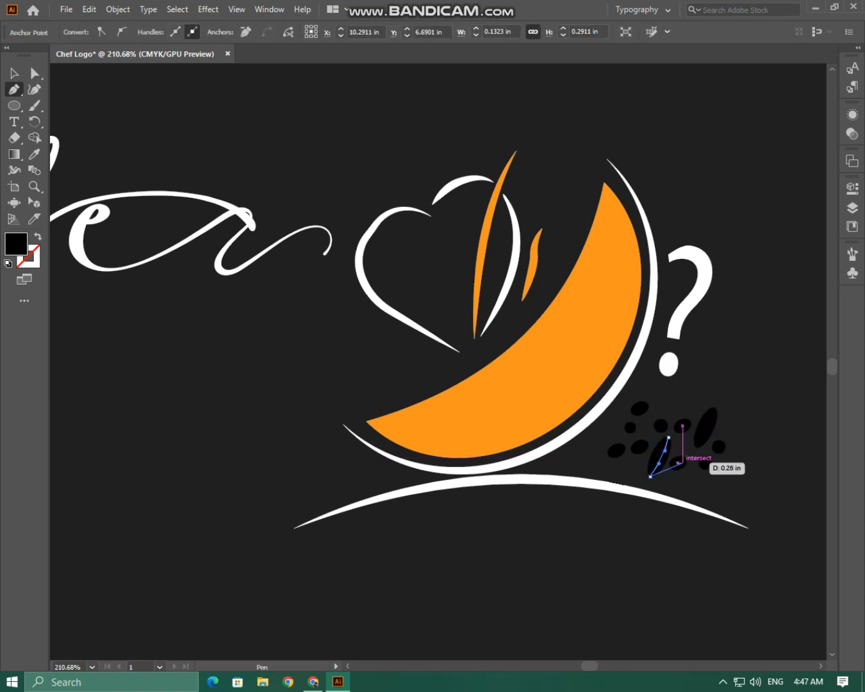
{"action": "key", "text": "Escape"}
{"action": "left_click", "coordinate": [649, 404]}
{"action": "left_click", "coordinate": [632, 412]}
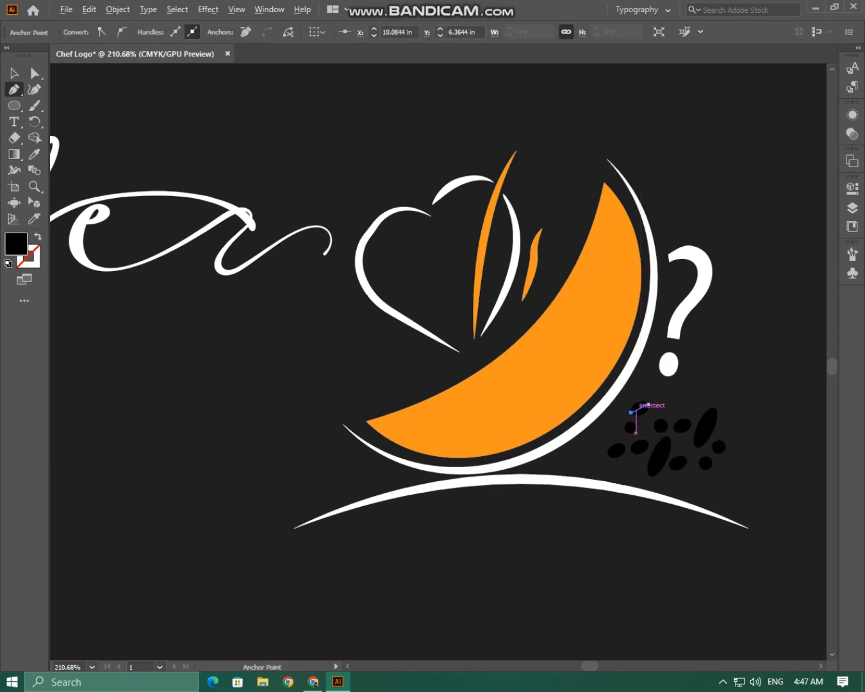
{"action": "mouse_move", "coordinate": [640, 408]}
{"action": "left_mouse_down"}
{"action": "mouse_move", "coordinate": [631, 428]}
{"action": "mouse_move", "coordinate": [643, 409]}
{"action": "left_mouse_up"}
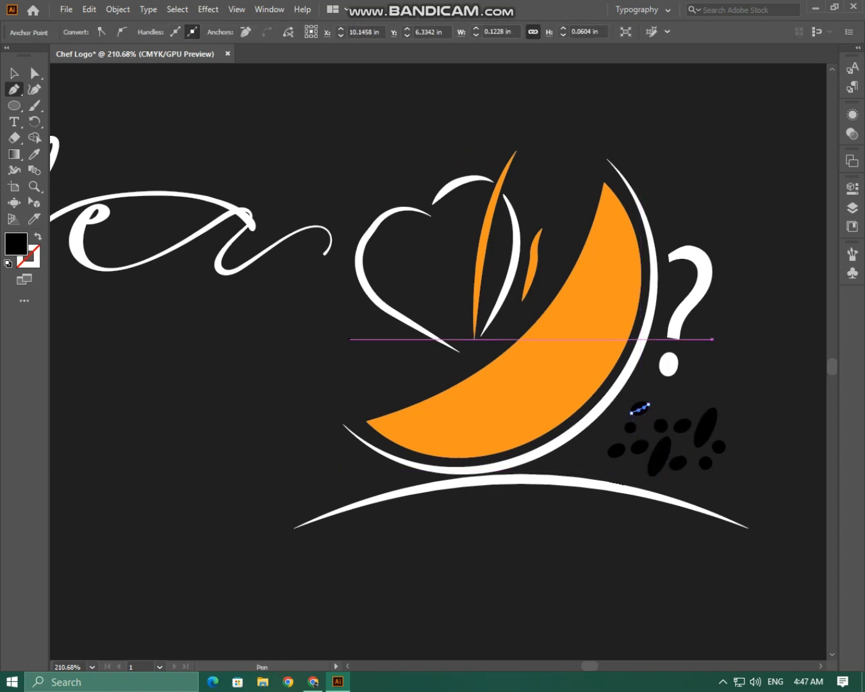
{"action": "key", "text": "v"}
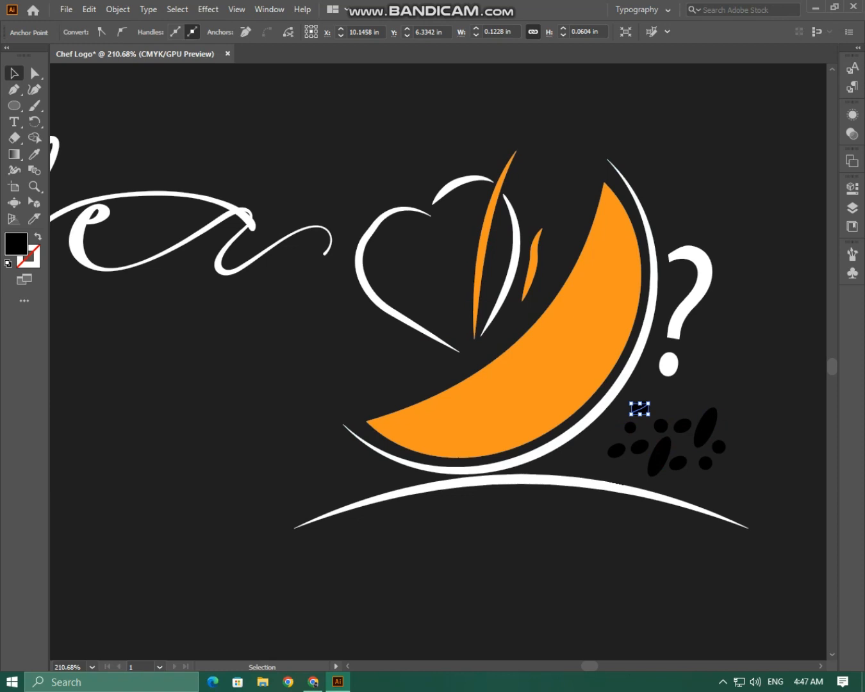
Turn the four crease lines into unfilled strokes coloured dark brown, C=50 M=70 Y=80 K=70.
{"action": "left_click", "coordinate": [710, 420], "text": "shift"}
{"action": "left_click", "coordinate": [666, 449], "text": "shift"}
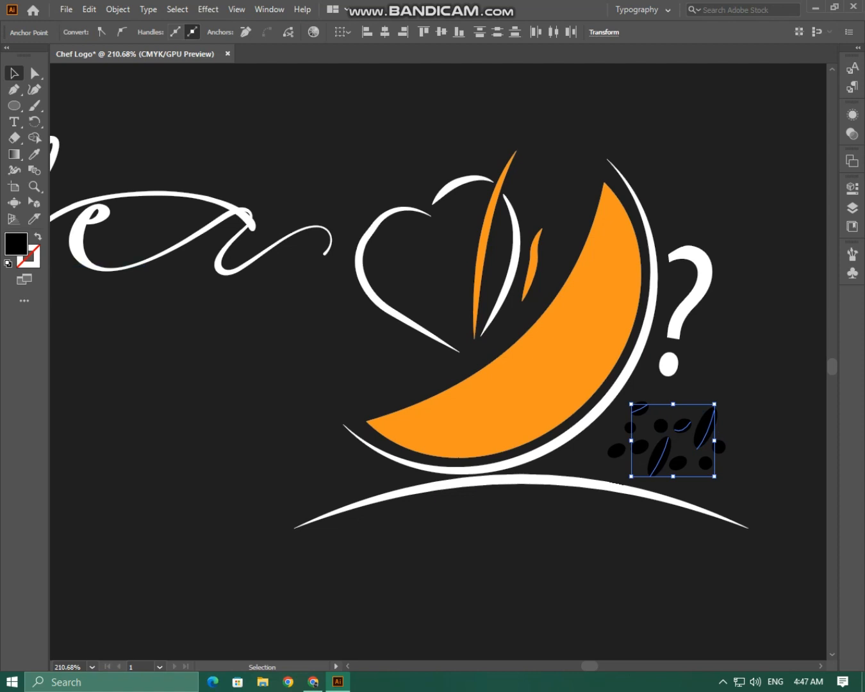
{"action": "left_click", "coordinate": [191, 96]}
{"action": "left_click", "coordinate": [708, 431]}
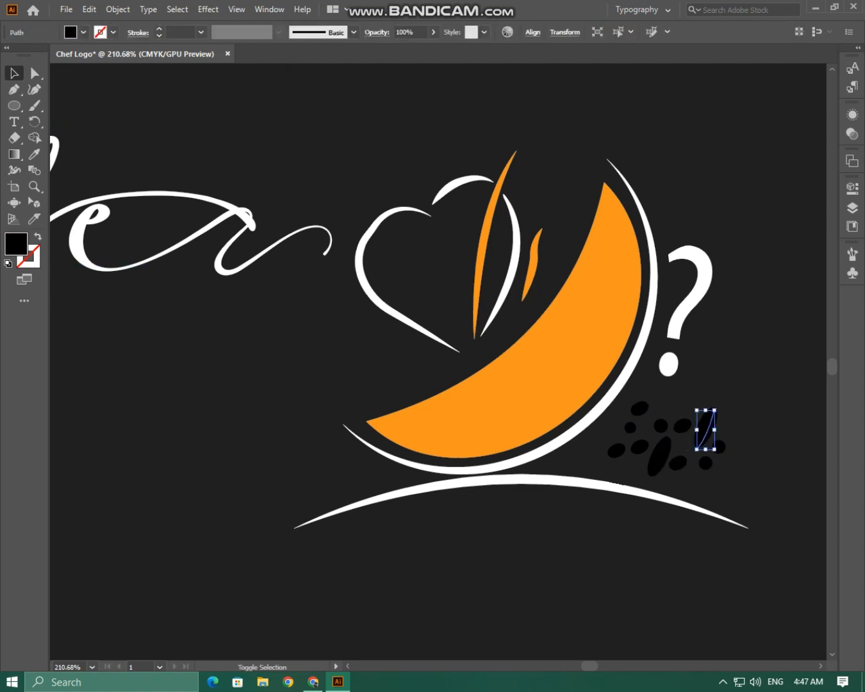
{"action": "left_click", "coordinate": [659, 455], "text": "shift"}
{"action": "left_click", "coordinate": [684, 424], "text": "shift"}
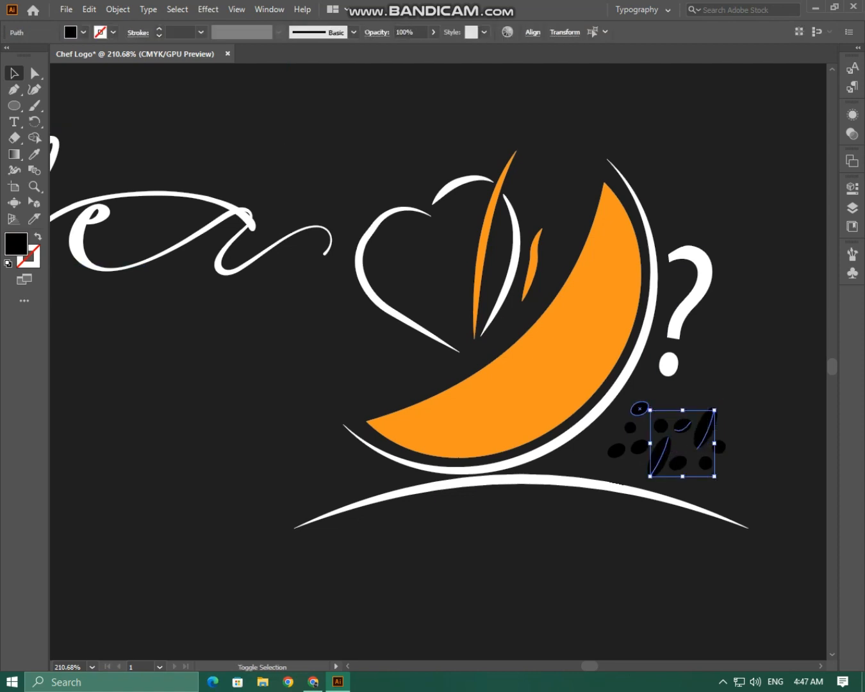
{"action": "left_click", "coordinate": [640, 408], "text": "shift"}
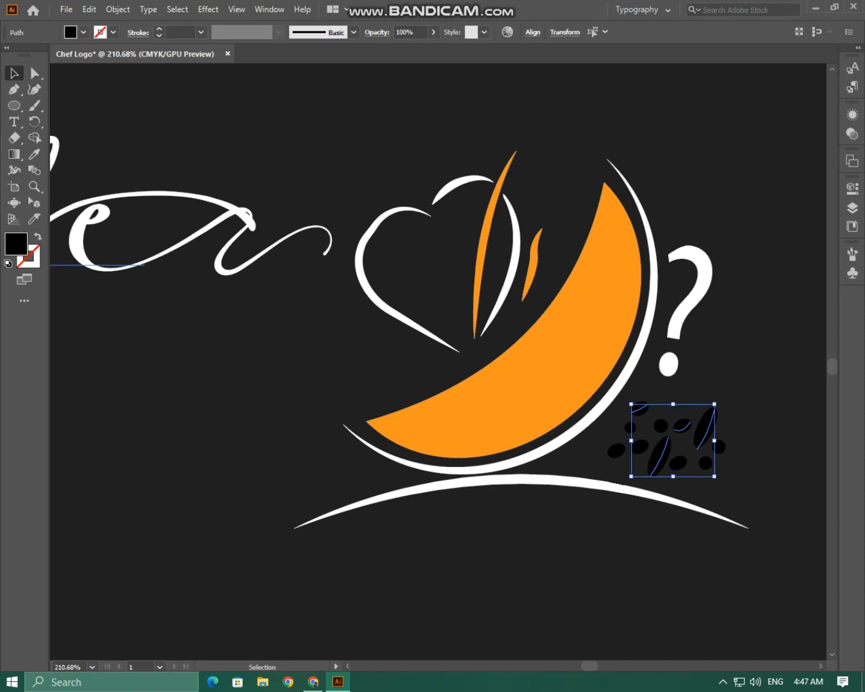
{"action": "key", "text": "shift+x"}
{"action": "left_click", "coordinate": [113, 32]}
{"action": "left_click", "coordinate": [131, 74]}
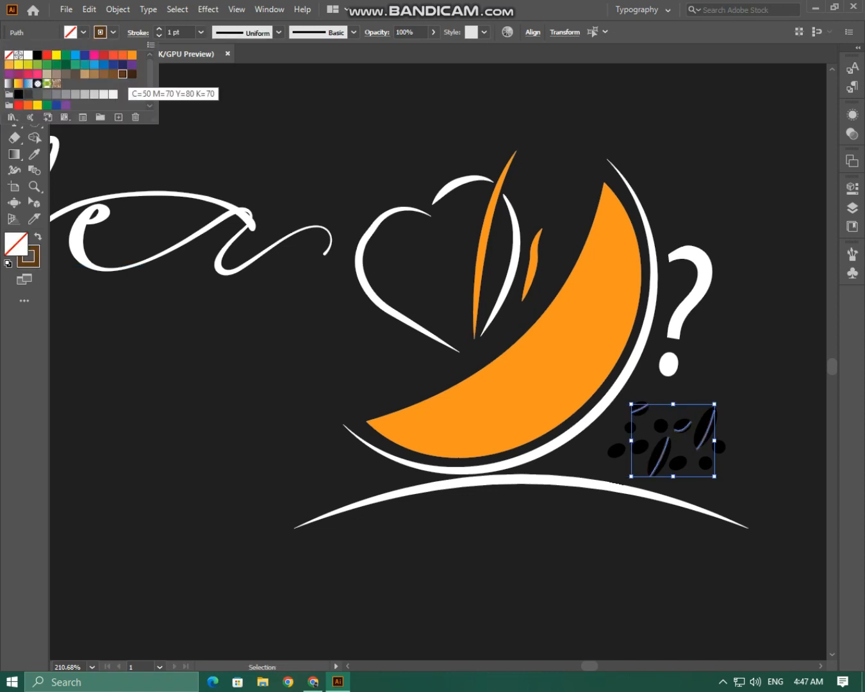
Apply the lens-shaped variable width profile, tapered at both ends, to the four bean crease lines.
{"action": "left_click", "coordinate": [278, 32]}
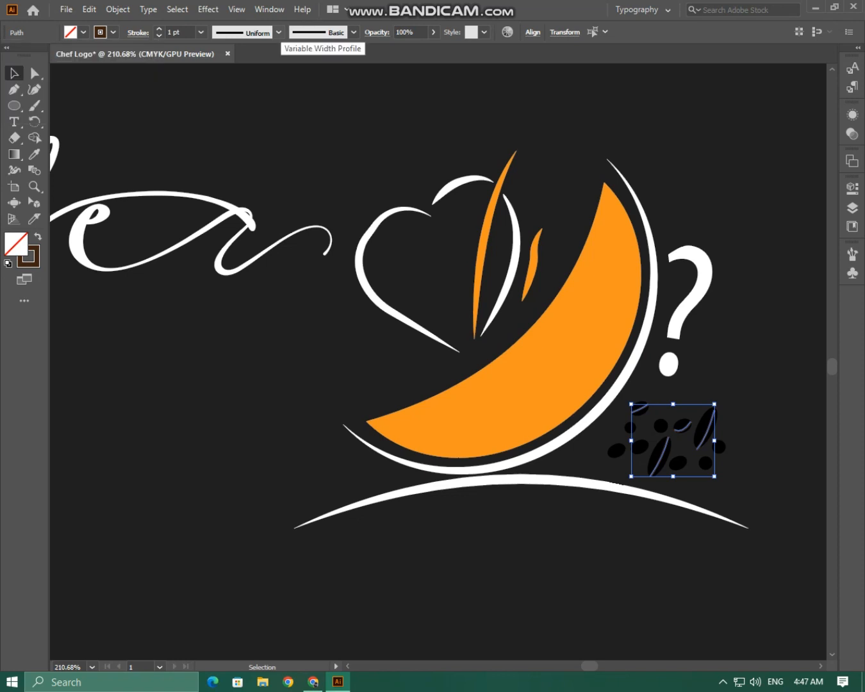
{"action": "left_click", "coordinate": [279, 32]}
{"action": "left_click", "coordinate": [262, 75]}
{"action": "left_click", "coordinate": [289, 122]}
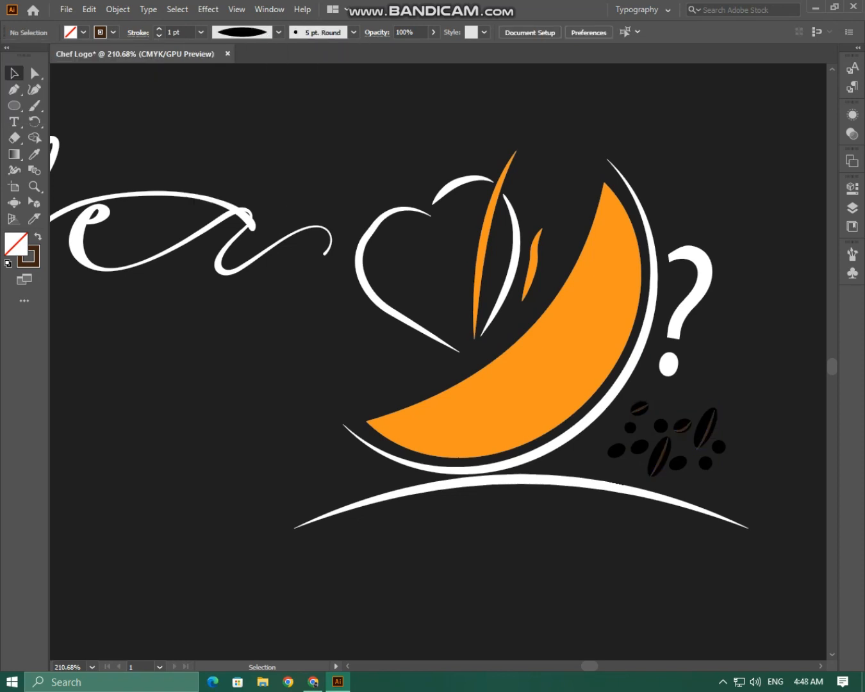
Delete the two small round beans at the cluster's lower right and the small round one at its upper left.
{"action": "left_click_drag", "start_coordinate": [714, 458], "coordinate": [702, 470]}
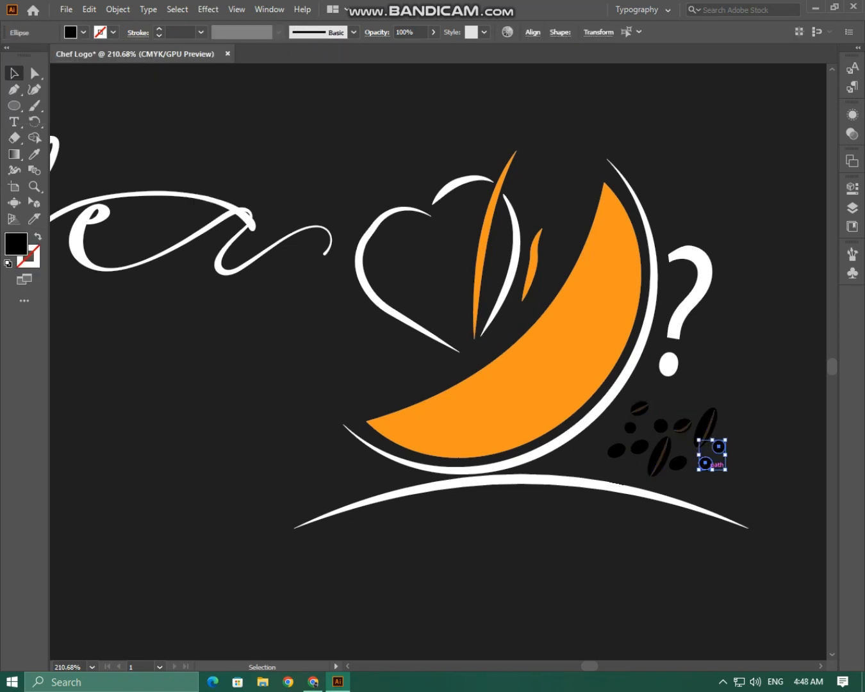
{"action": "key", "text": "Delete"}
{"action": "left_click", "coordinate": [682, 462]}
{"action": "left_click", "coordinate": [632, 428]}
{"action": "key", "text": "Delete"}
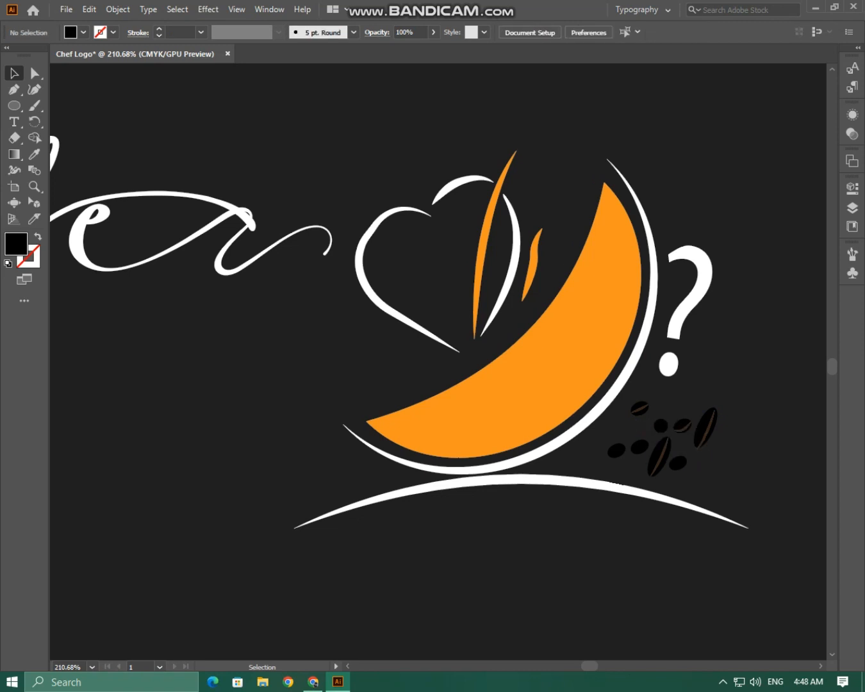
Duplicate the small creased bean beside the right long bean and place the copy at the cluster's lower right.
{"action": "left_click", "coordinate": [684, 427]}
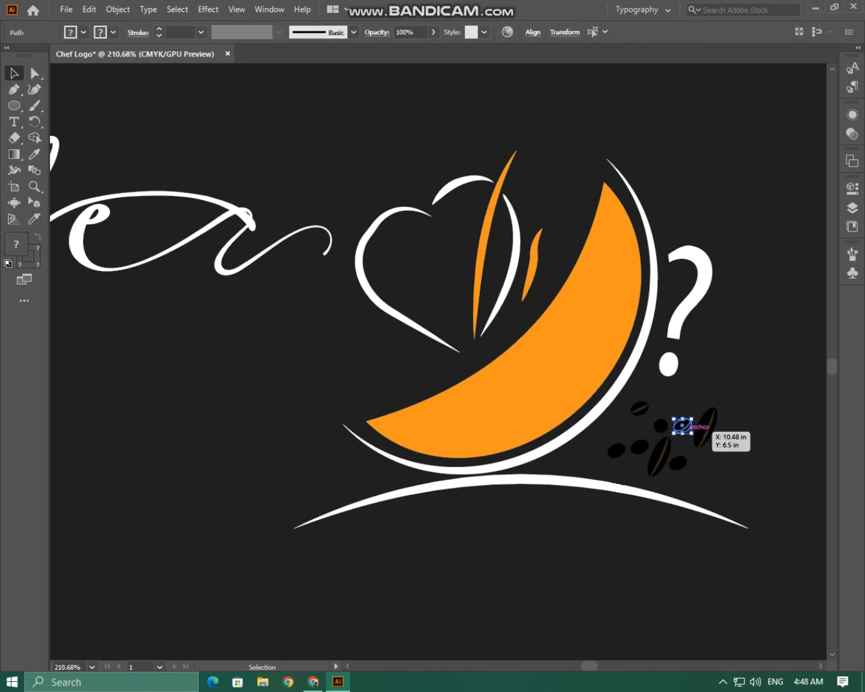
{"action": "left_click_drag", "start_coordinate": [682, 426], "coordinate": [707, 489]}
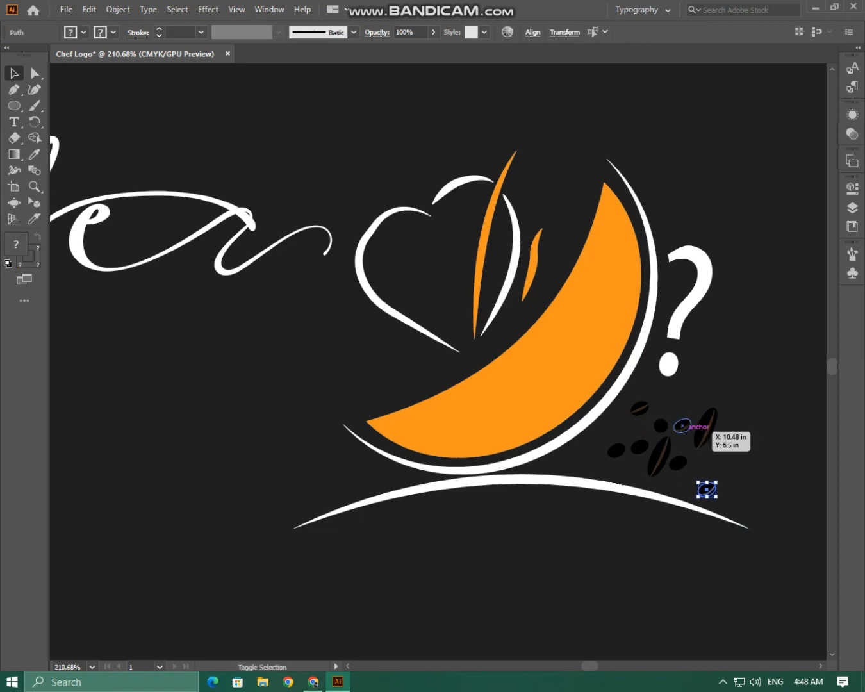
{"action": "key", "text": "shift+Up"}
{"action": "key", "text": "shift+Up"}
{"action": "key", "text": "Down"}
{"action": "key", "text": "Down"}
{"action": "key", "text": "Down"}
{"action": "key", "text": "Down"}
{"action": "key", "text": "Down"}
{"action": "left_click", "coordinate": [736, 445]}
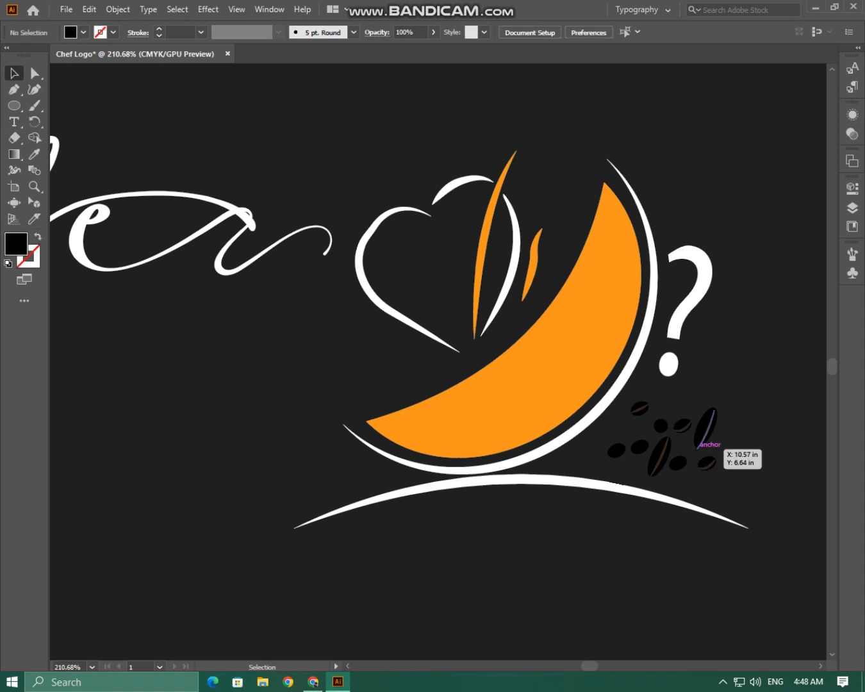
Copy the topmost creased bean to the cluster's lower left and reposition the plain beans on that side.
{"action": "left_click", "coordinate": [639, 408]}
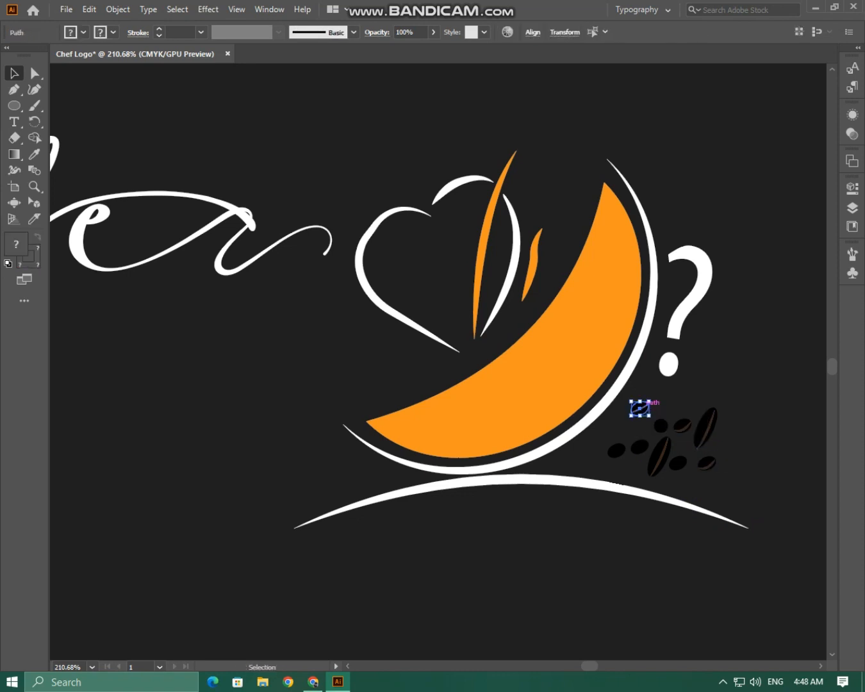
{"action": "left_click_drag", "start_coordinate": [640, 408], "coordinate": [623, 426]}
{"action": "left_click", "coordinate": [649, 420]}
{"action": "left_click_drag", "start_coordinate": [617, 450], "coordinate": [637, 445]}
{"action": "left_click", "coordinate": [641, 442]}
{"action": "left_click", "coordinate": [648, 437]}
Examine the complete logo on the artboard with the coffee beans in place.
{"action": "key", "text": "z"}
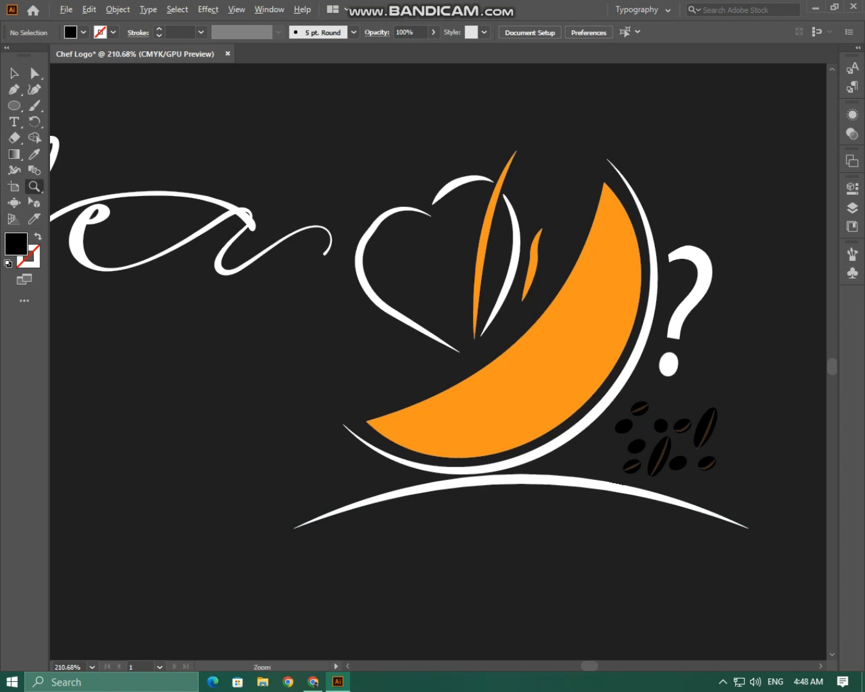
{"action": "left_click_drag", "start_coordinate": [435, 456], "coordinate": [340, 450]}
{"action": "key", "text": "space"}
{"action": "left_click_drag", "start_coordinate": [307, 359], "coordinate": [523, 396]}
{"action": "left_click_drag", "start_coordinate": [522, 396], "coordinate": [514, 397]}
{"action": "left_click_drag", "start_coordinate": [351, 360], "coordinate": [314, 360]}
{"action": "key", "text": "space"}
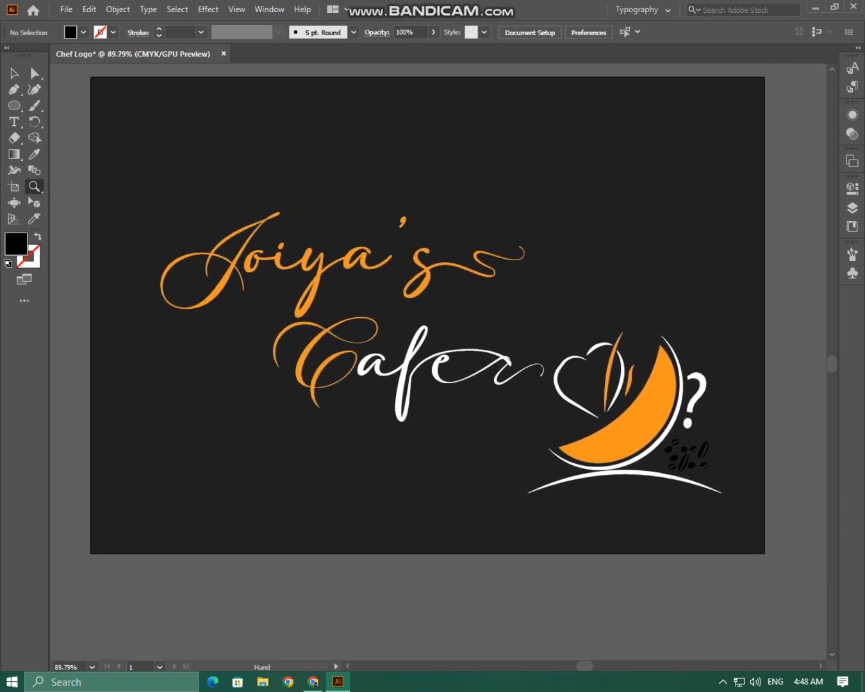
{"action": "key", "text": "v"}
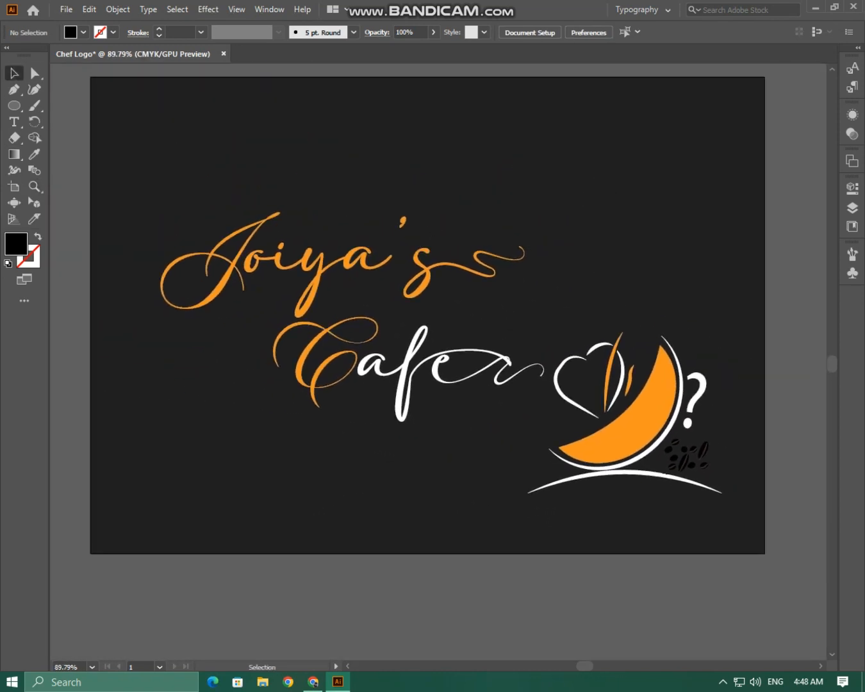